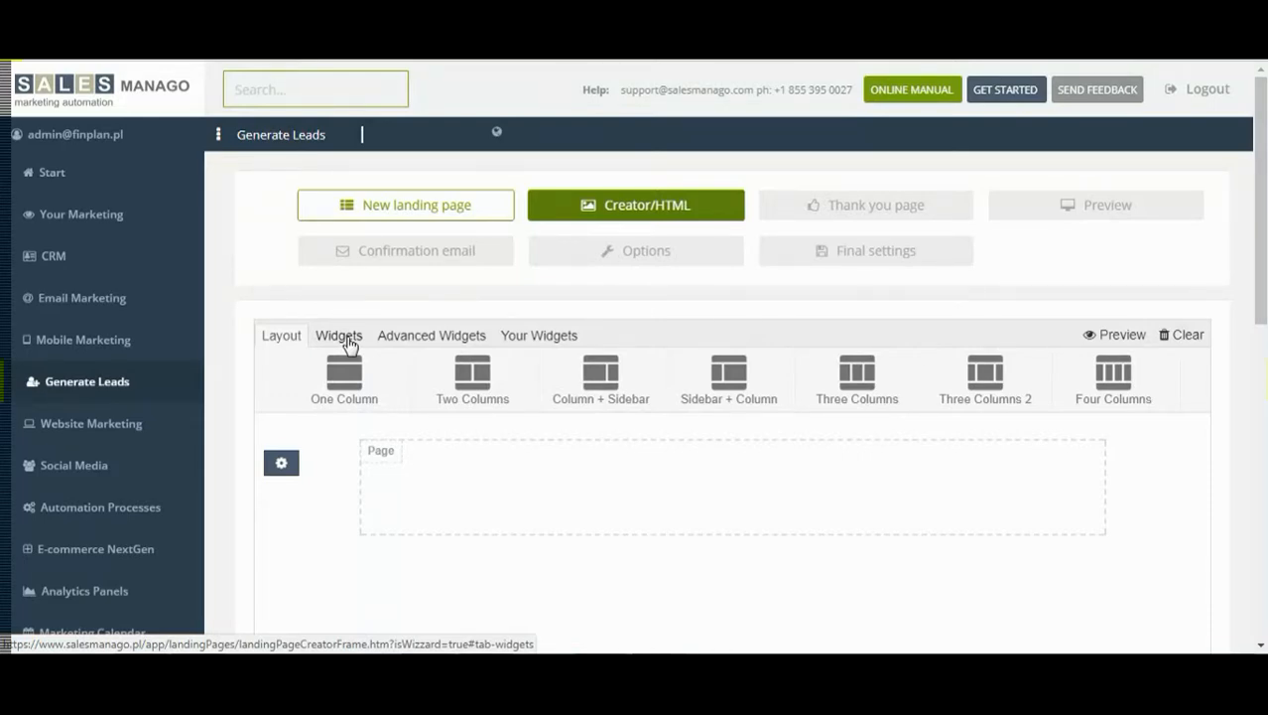
left_click(347, 337)
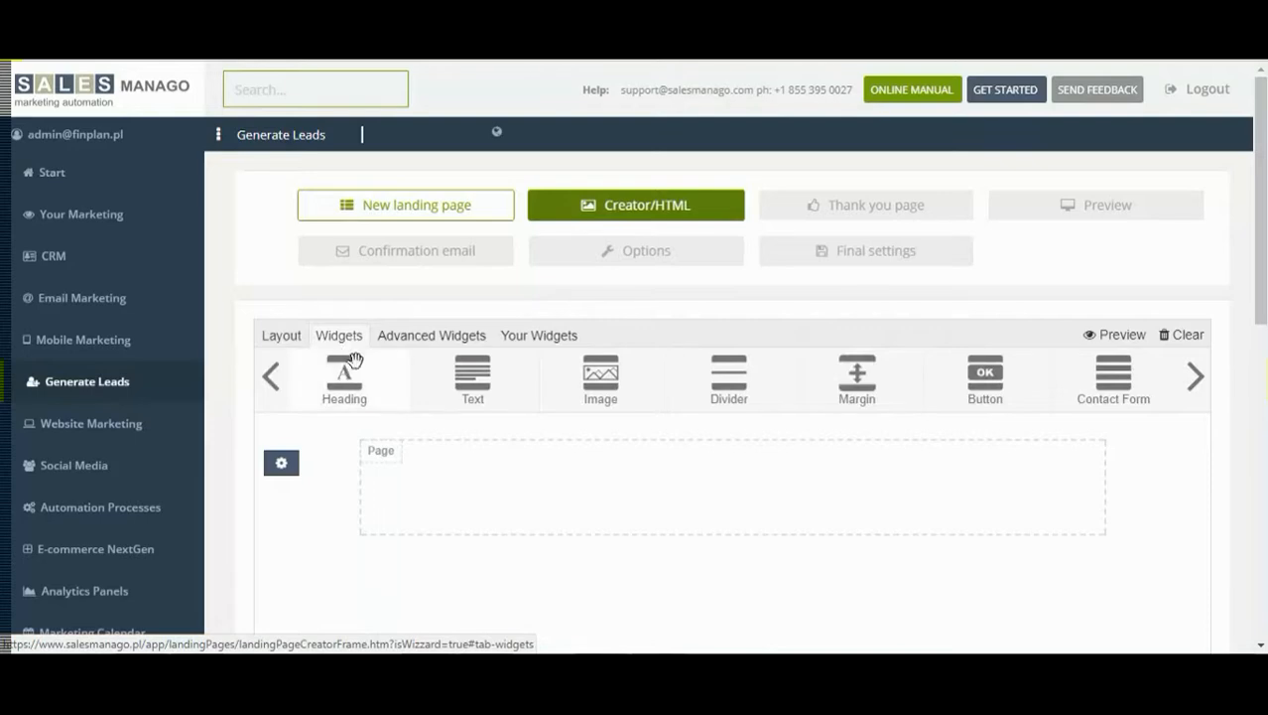
left_click(420, 341)
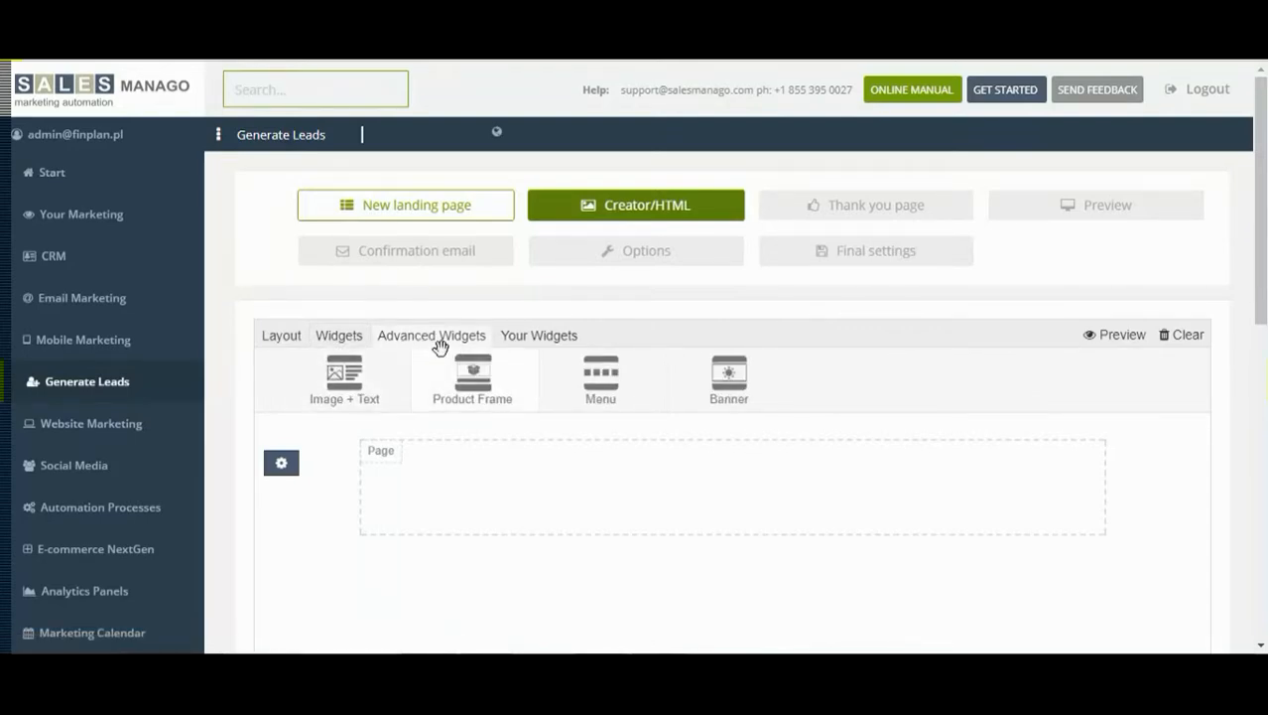
left_click(537, 350)
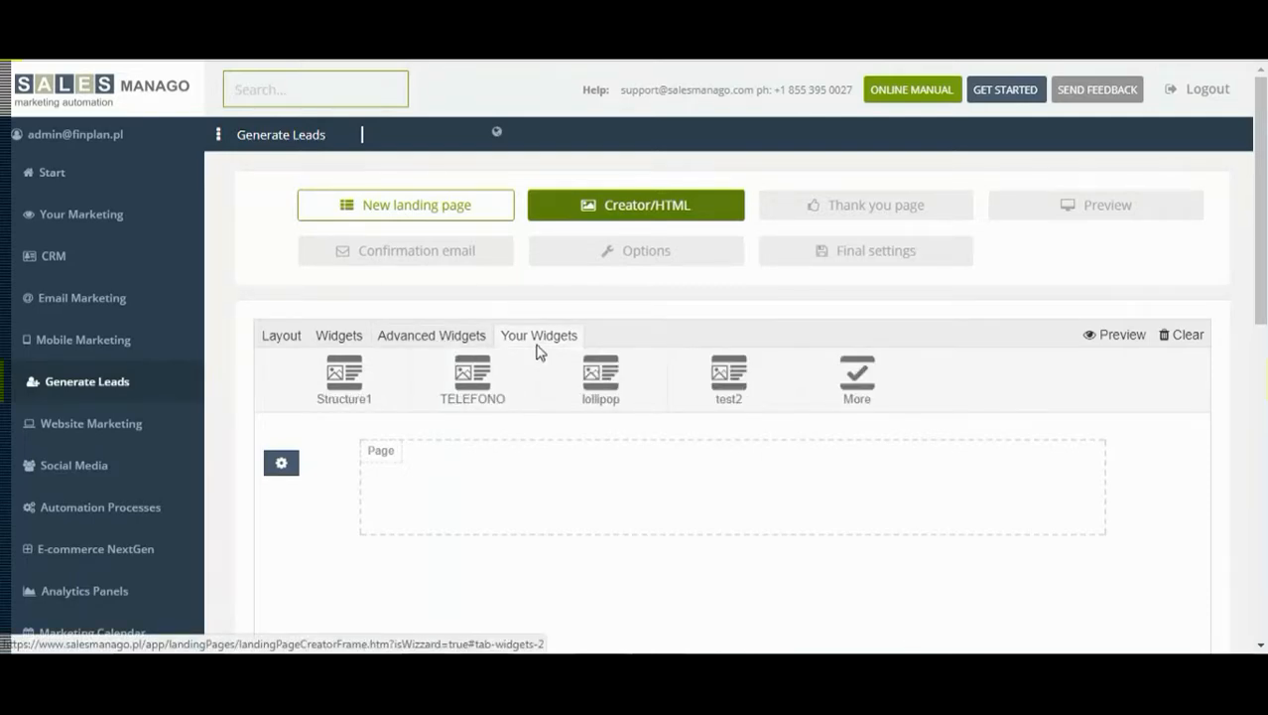
Step: Add a one-column row to the empty page and place a contact form widget in its column
left_click(281, 335)
left_click_drag(345, 377, 728, 507)
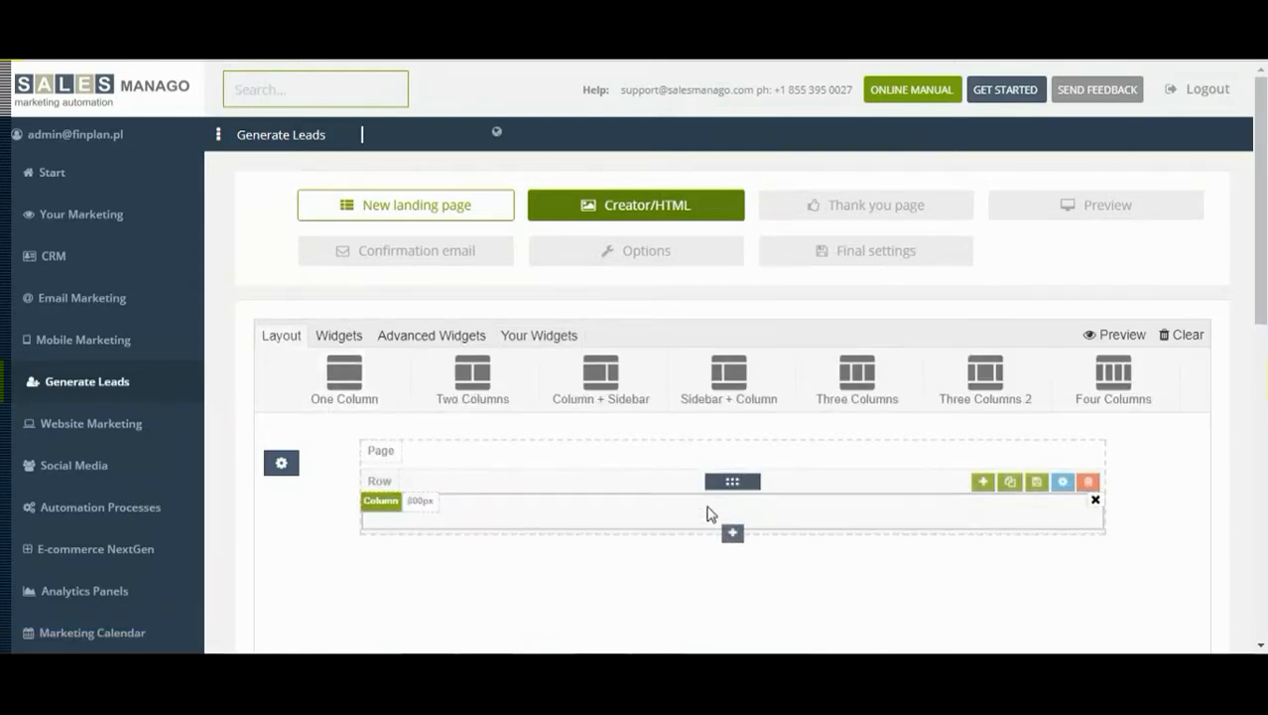
scroll(684, 484, "down", 1)
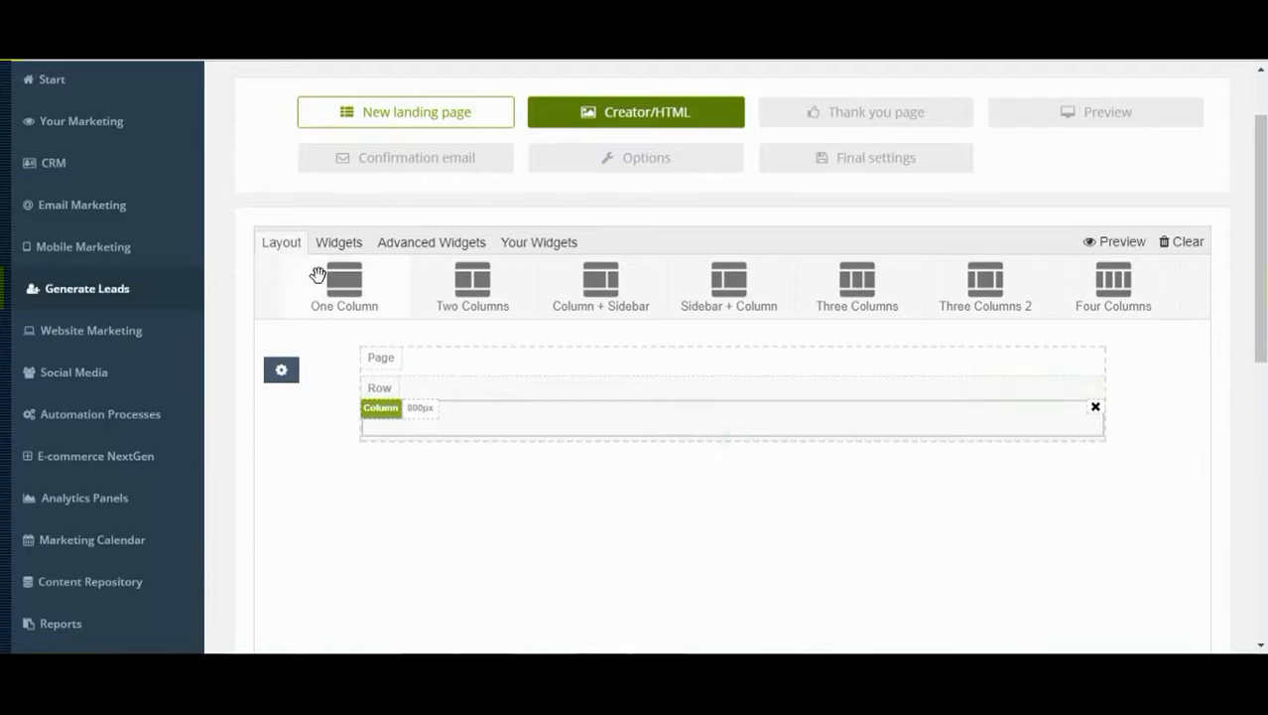
left_click(340, 244)
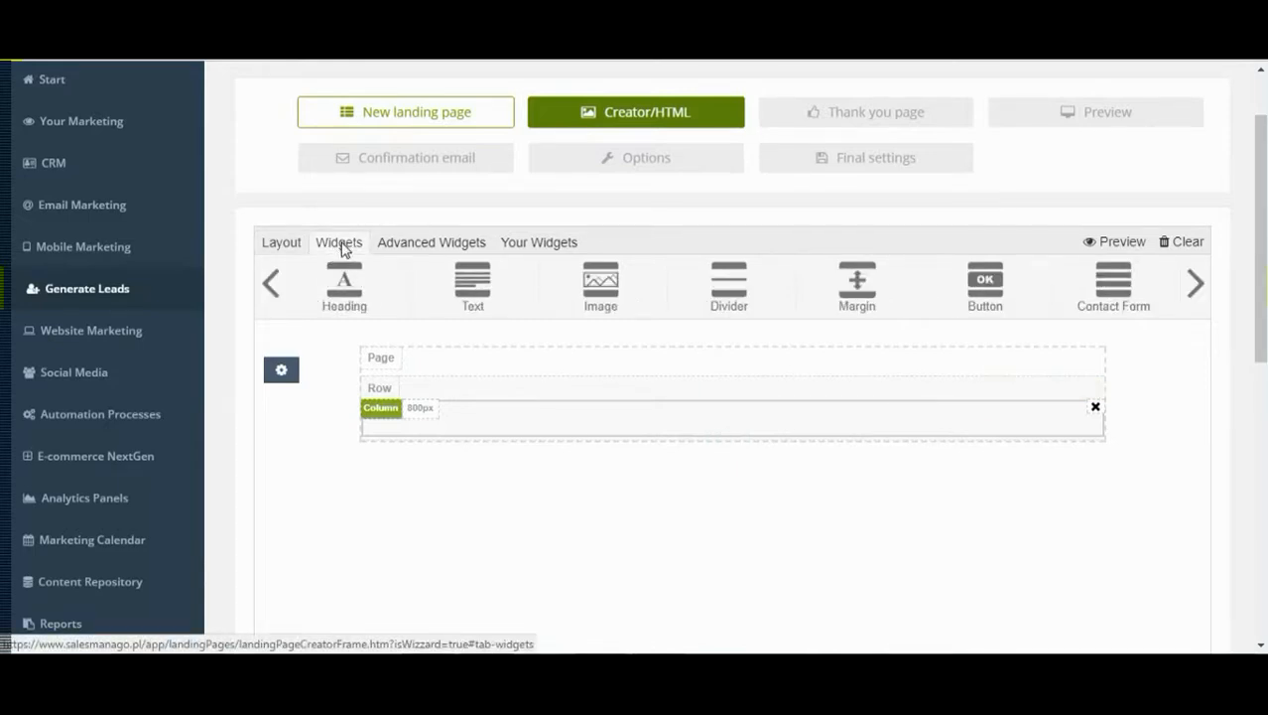
left_click_drag(1098, 307, 745, 445)
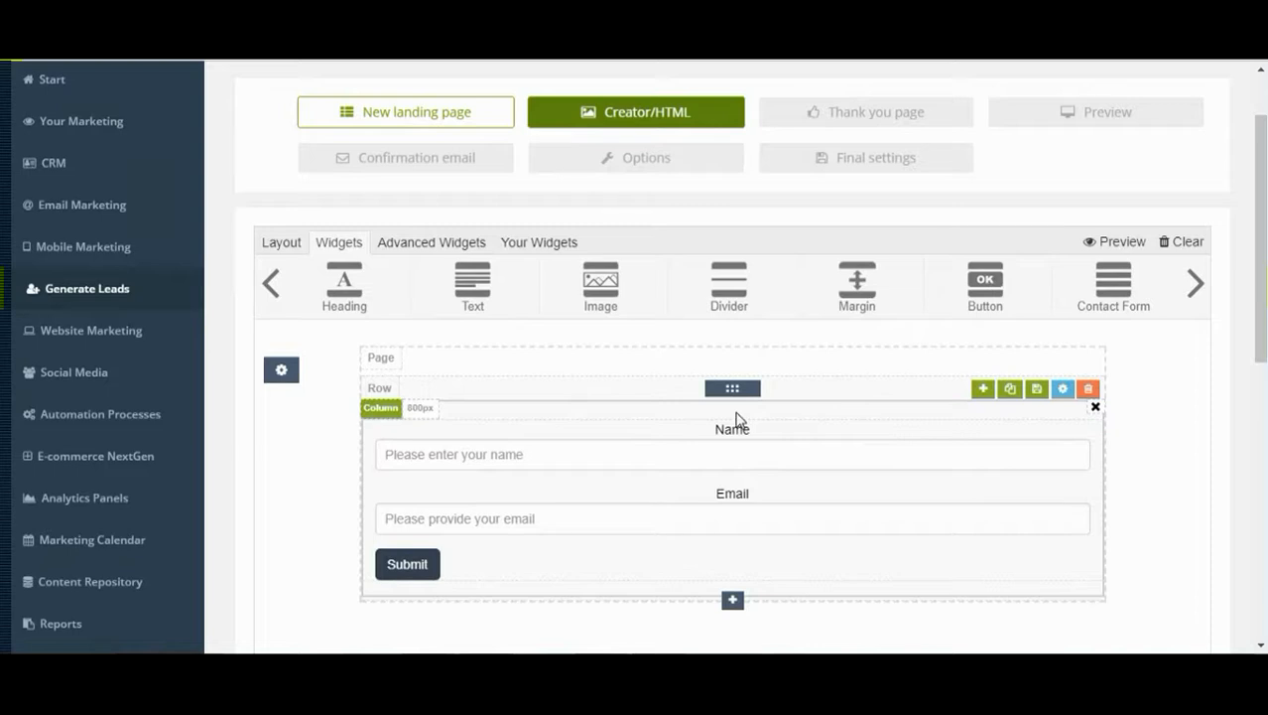
Step: Open the contact form for editing and choose the two-column field layout
scroll(737, 418, "down", 1)
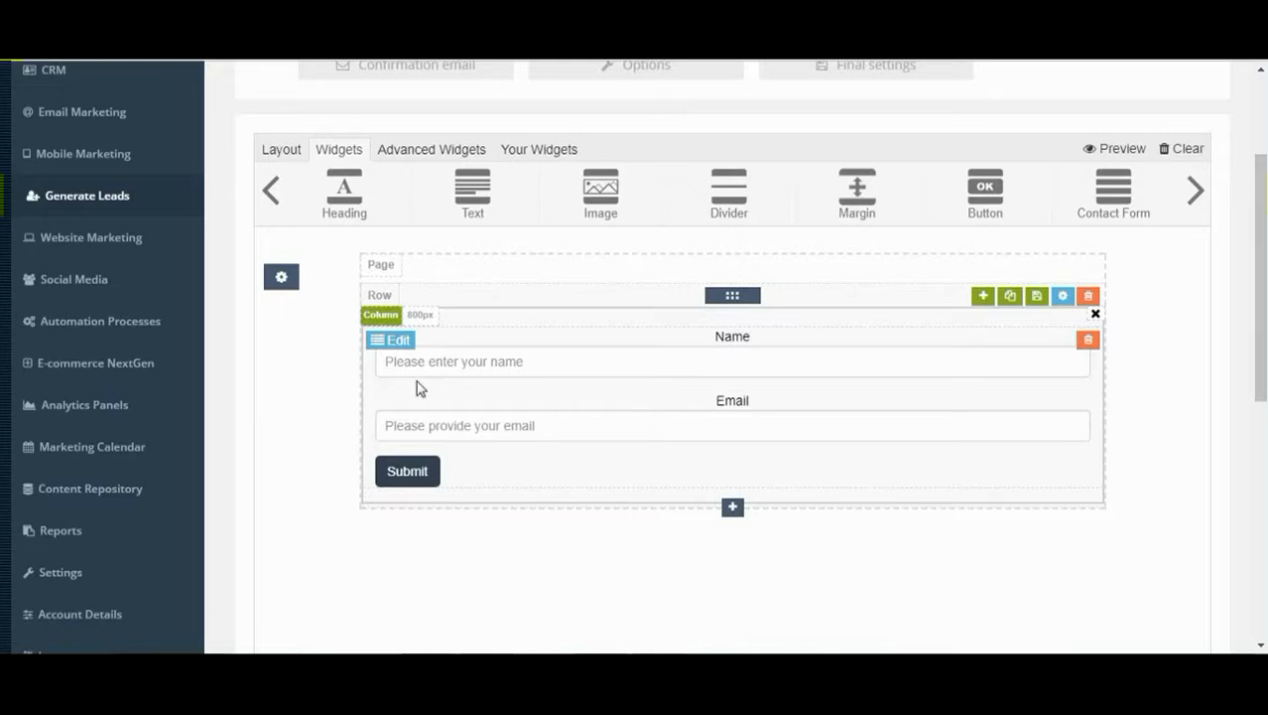
left_click(387, 349)
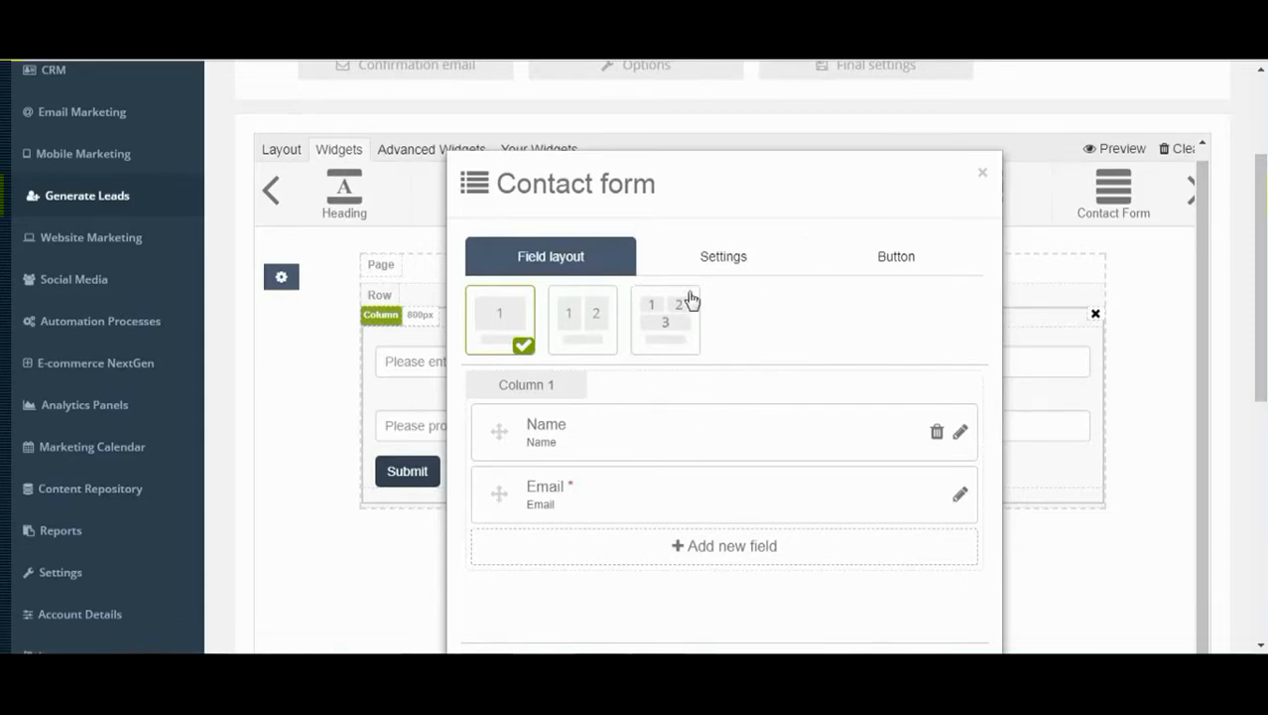
left_click(710, 262)
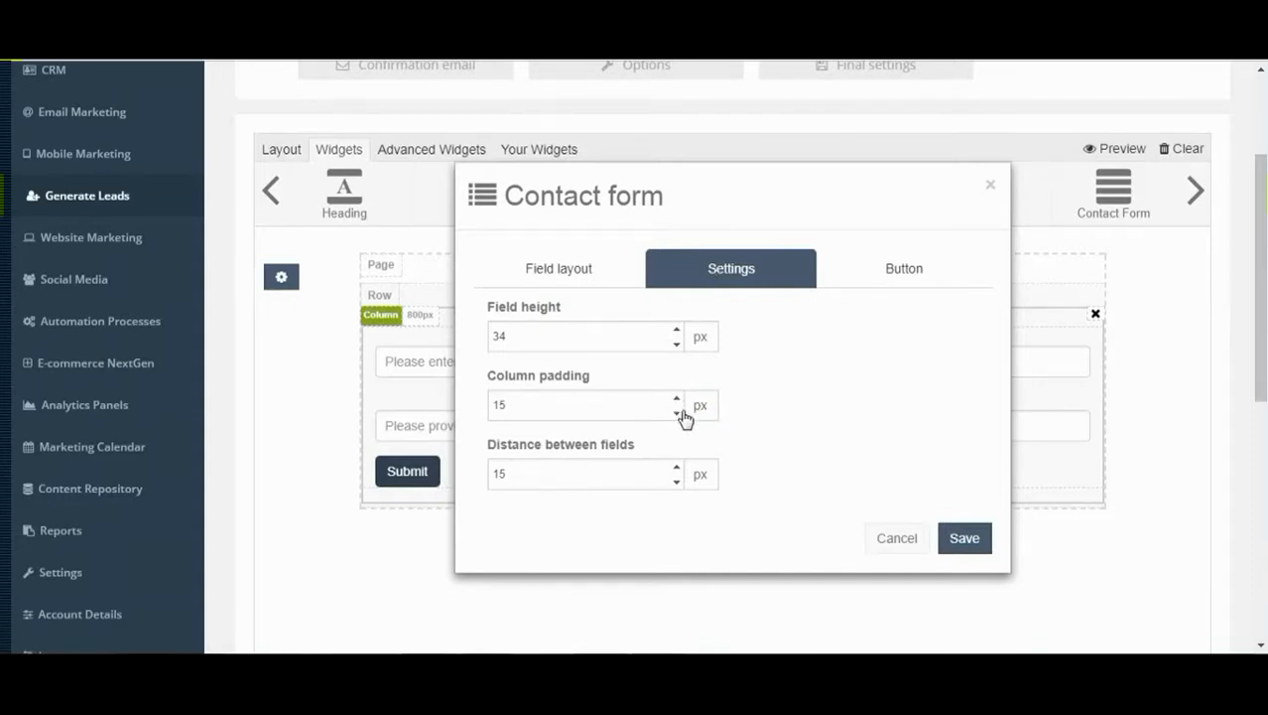
left_click(850, 274)
left_click(541, 278)
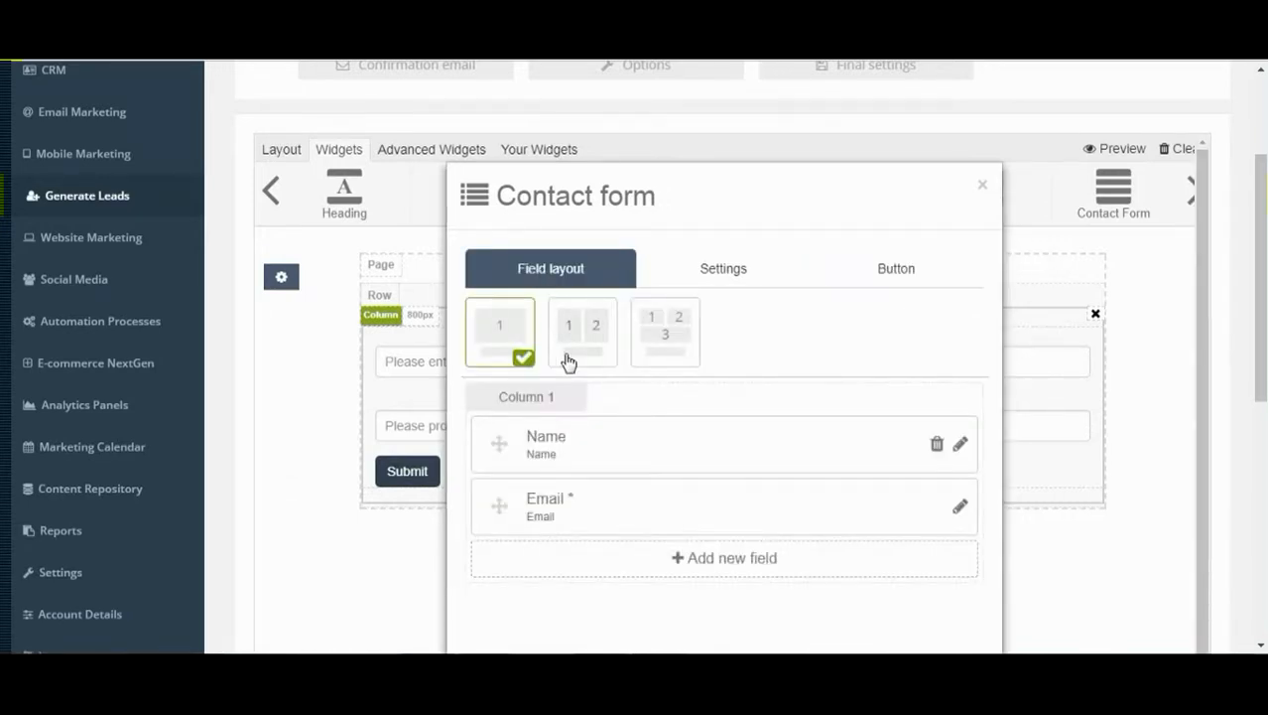
left_click(573, 353)
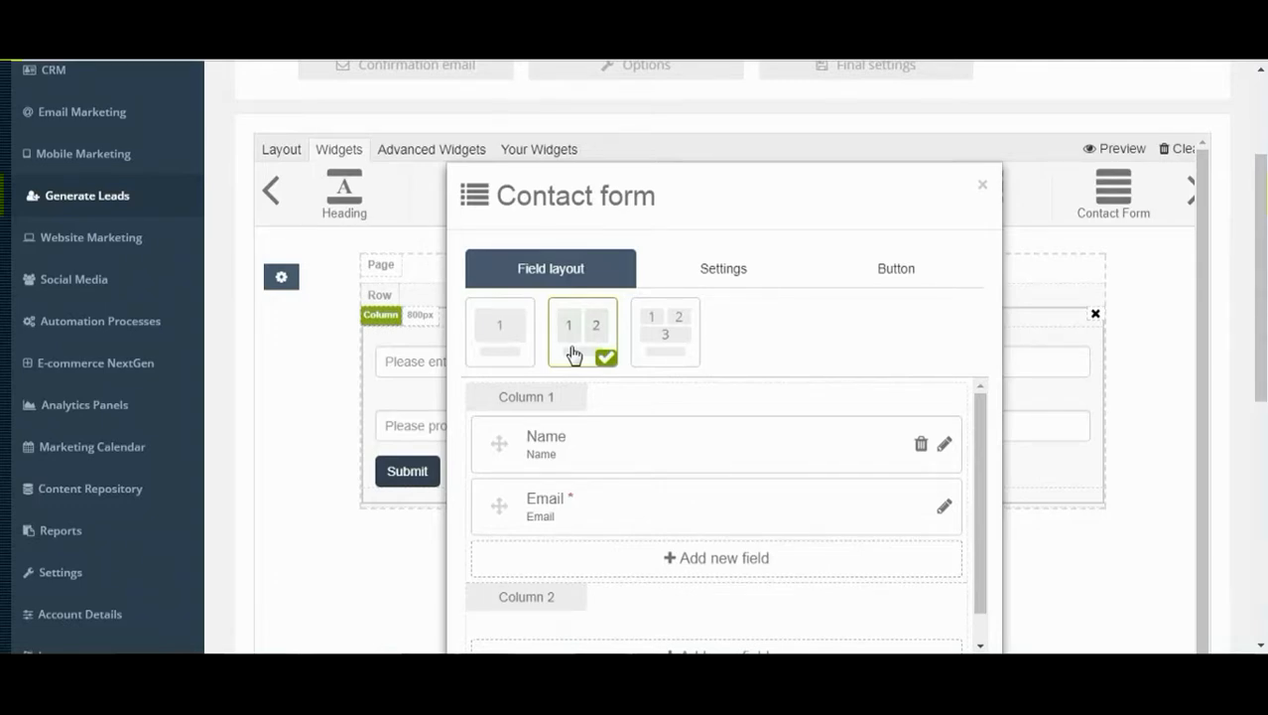
Step: Add a required Phone field to column 1 of the contact form and save the form
left_click(701, 558)
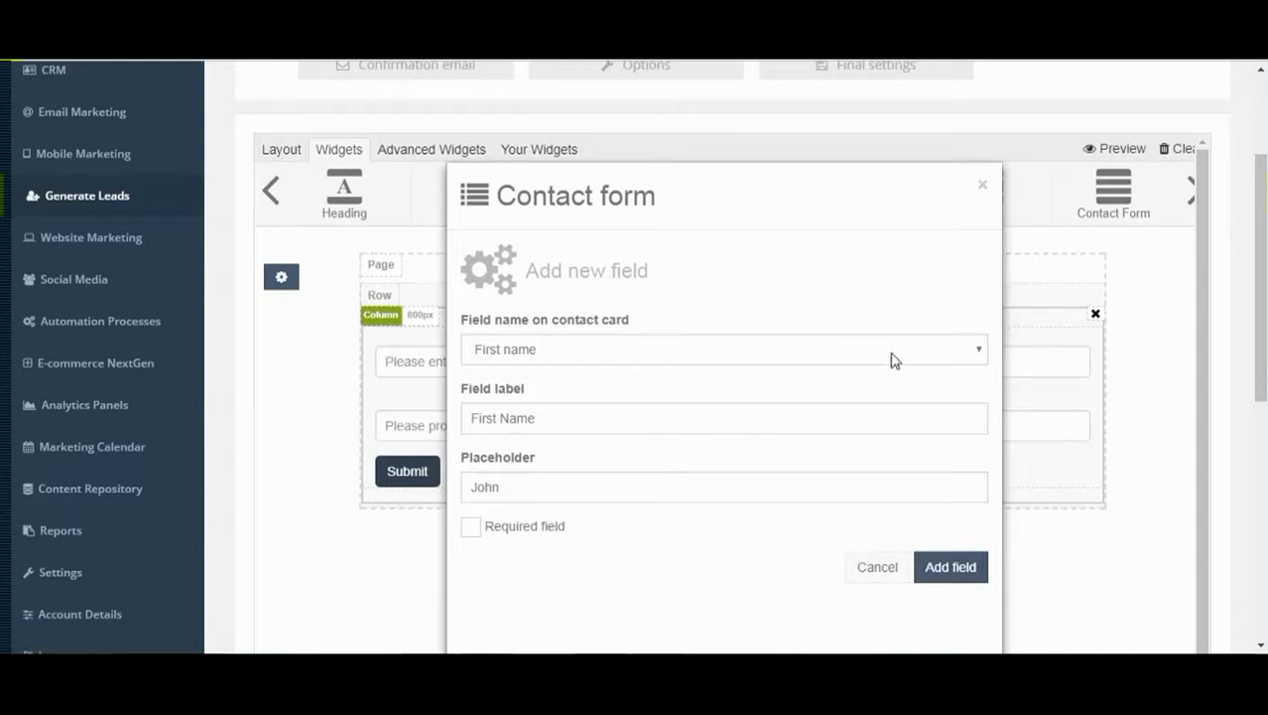
left_click(959, 349)
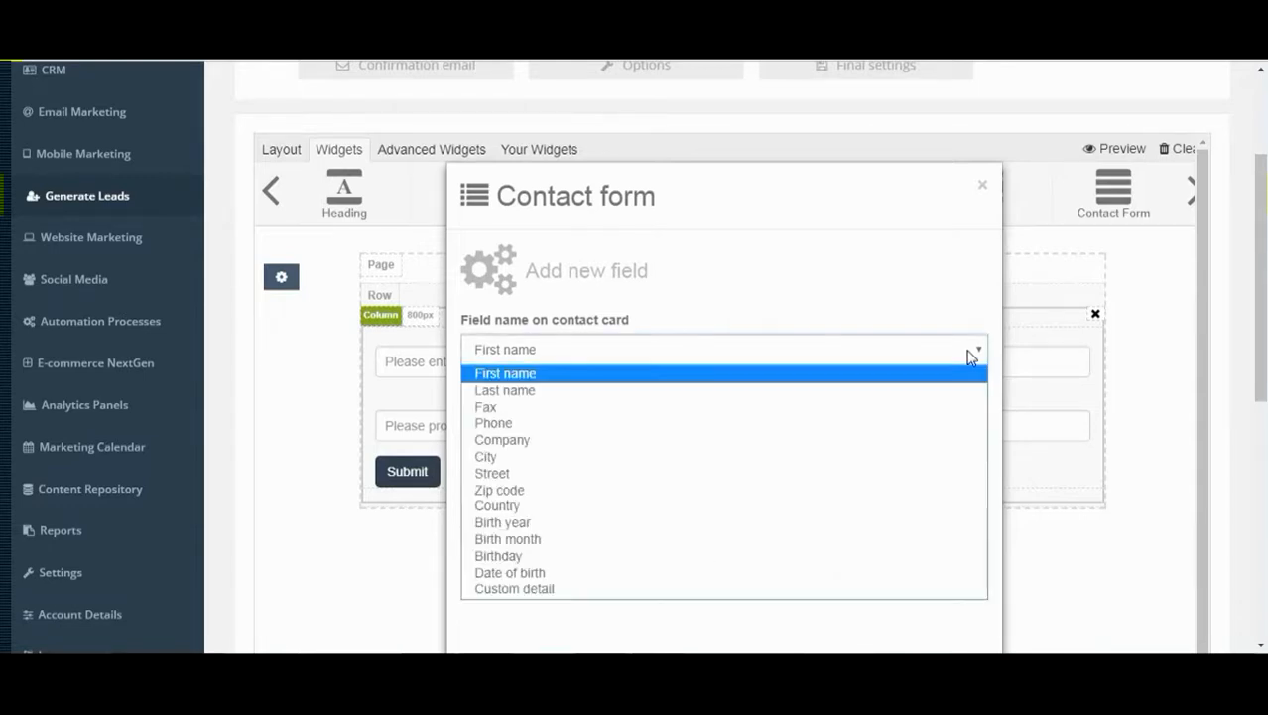
left_click(859, 419)
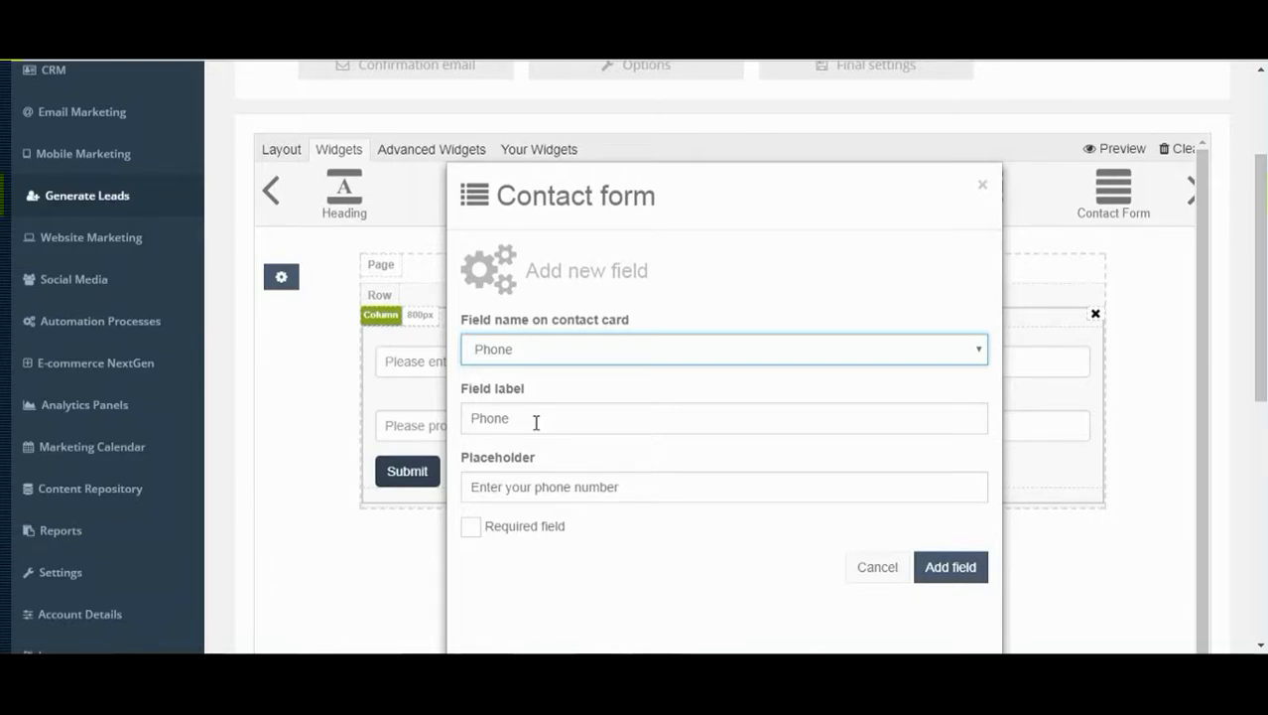
scroll(542, 419, "down", 1)
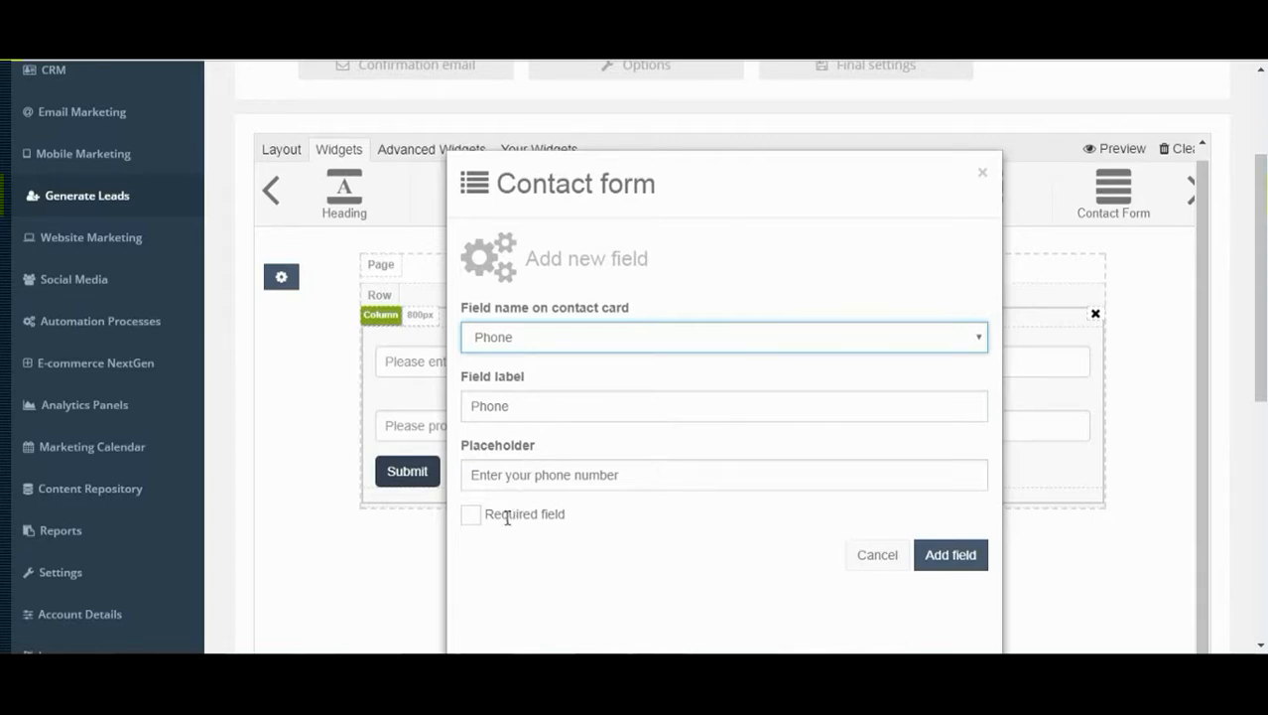
left_click(473, 518)
scroll(660, 480, "down", 1)
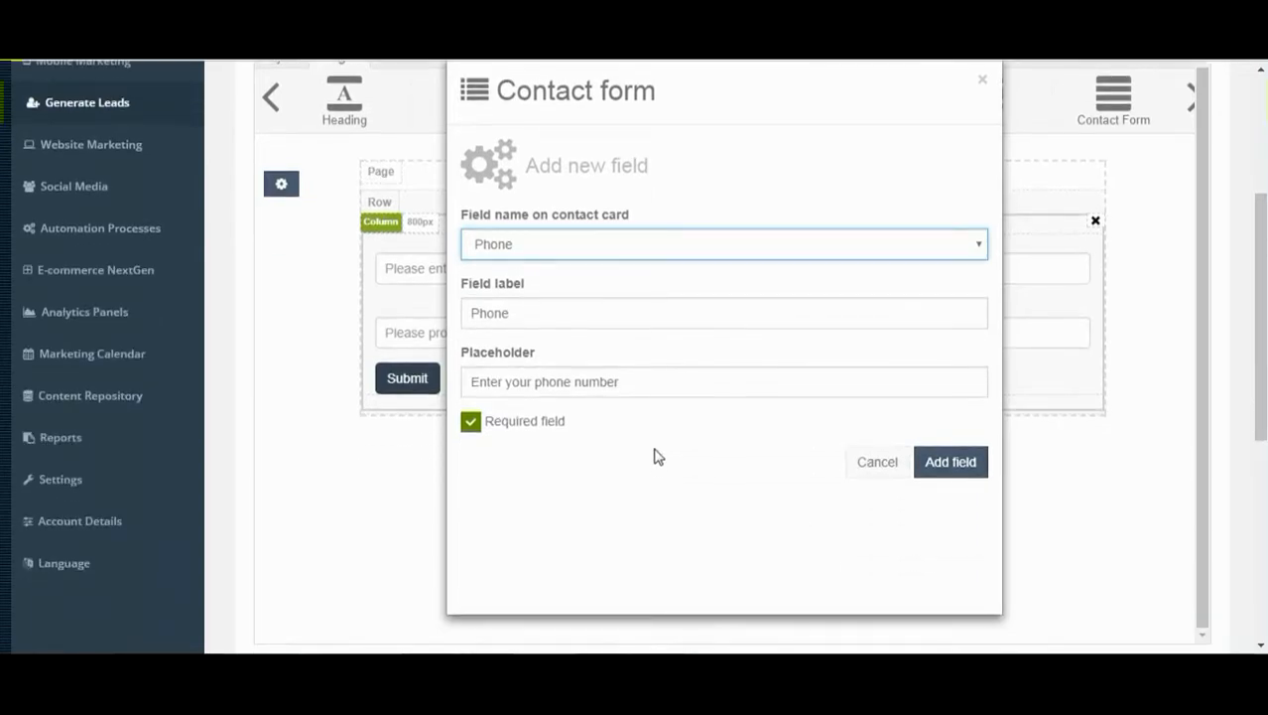
left_click(954, 466)
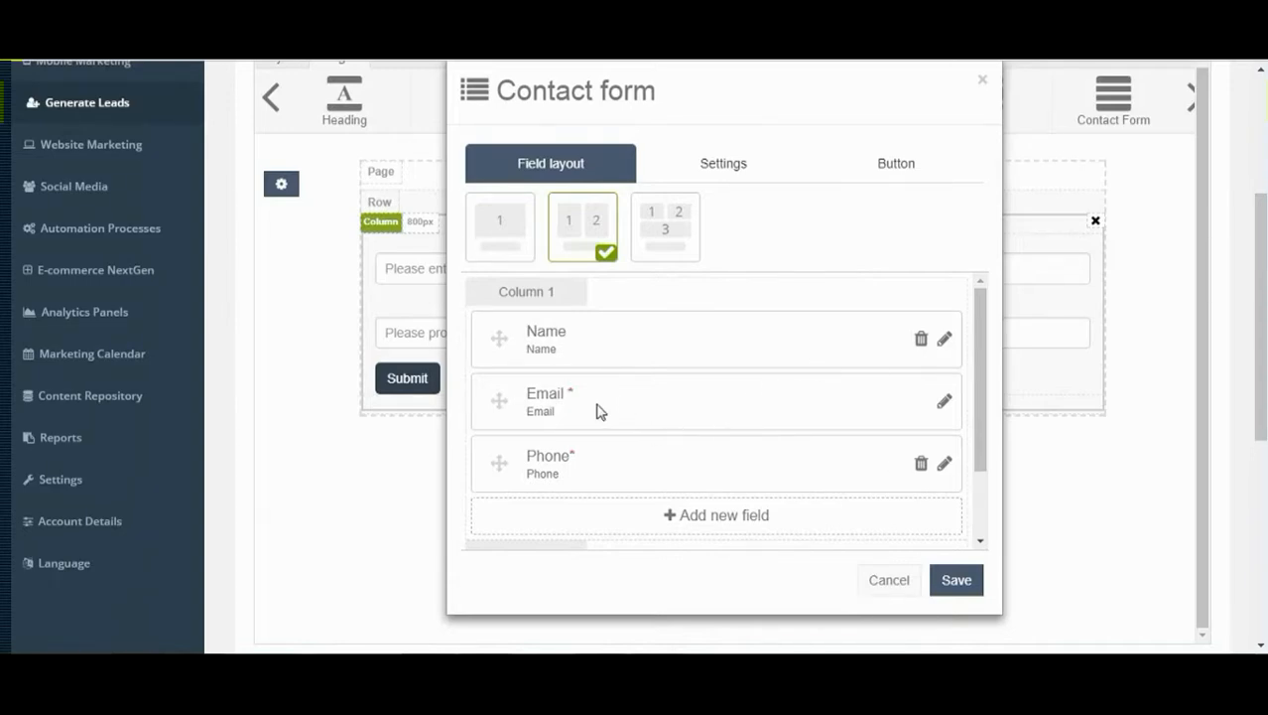
scroll(598, 410, "down", 2)
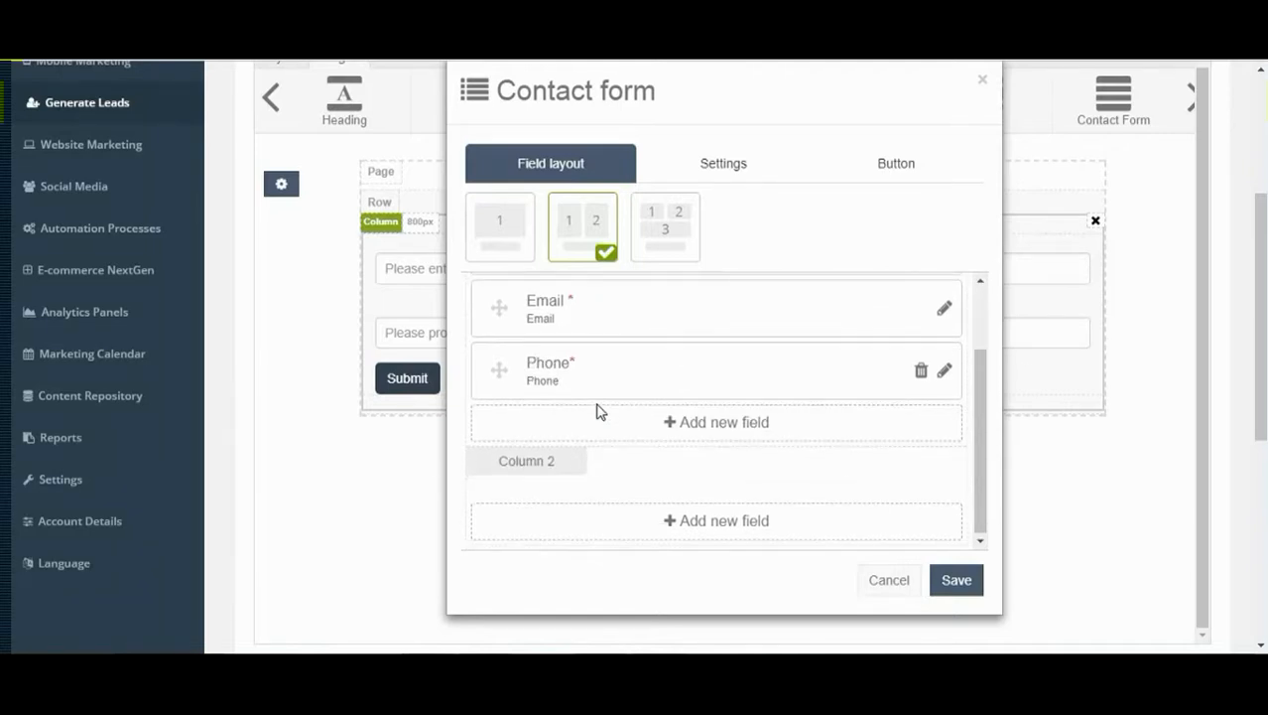
left_click(955, 580)
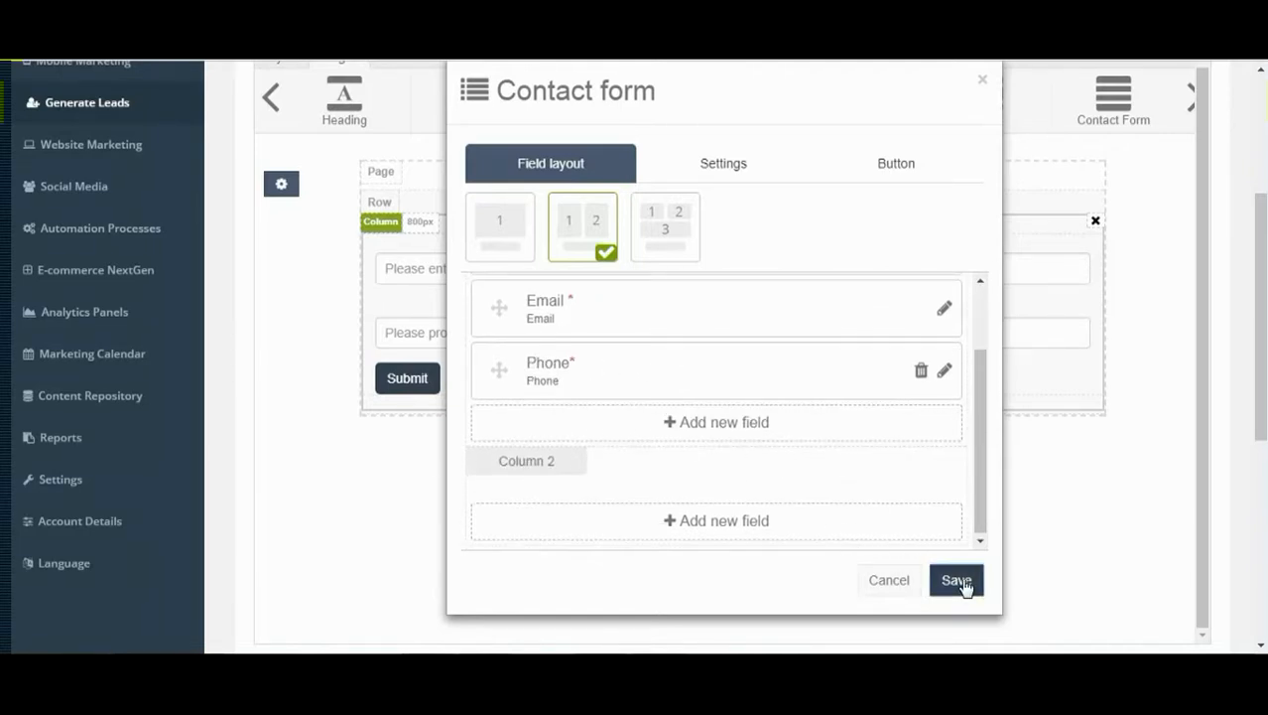
Step: Set the contact form's field height to 38 px, column padding to 20 px and distance between fields to 19 px, and save
mouse_move(410, 269)
left_click(397, 247)
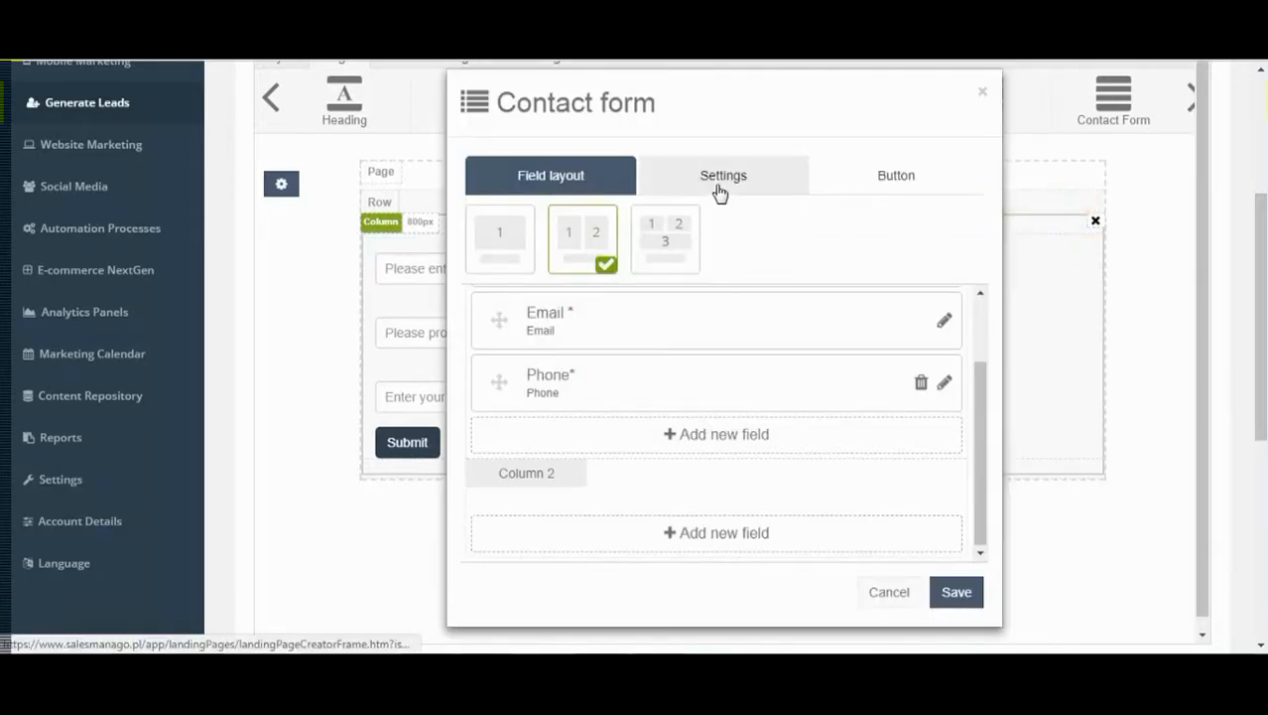
left_click(719, 188)
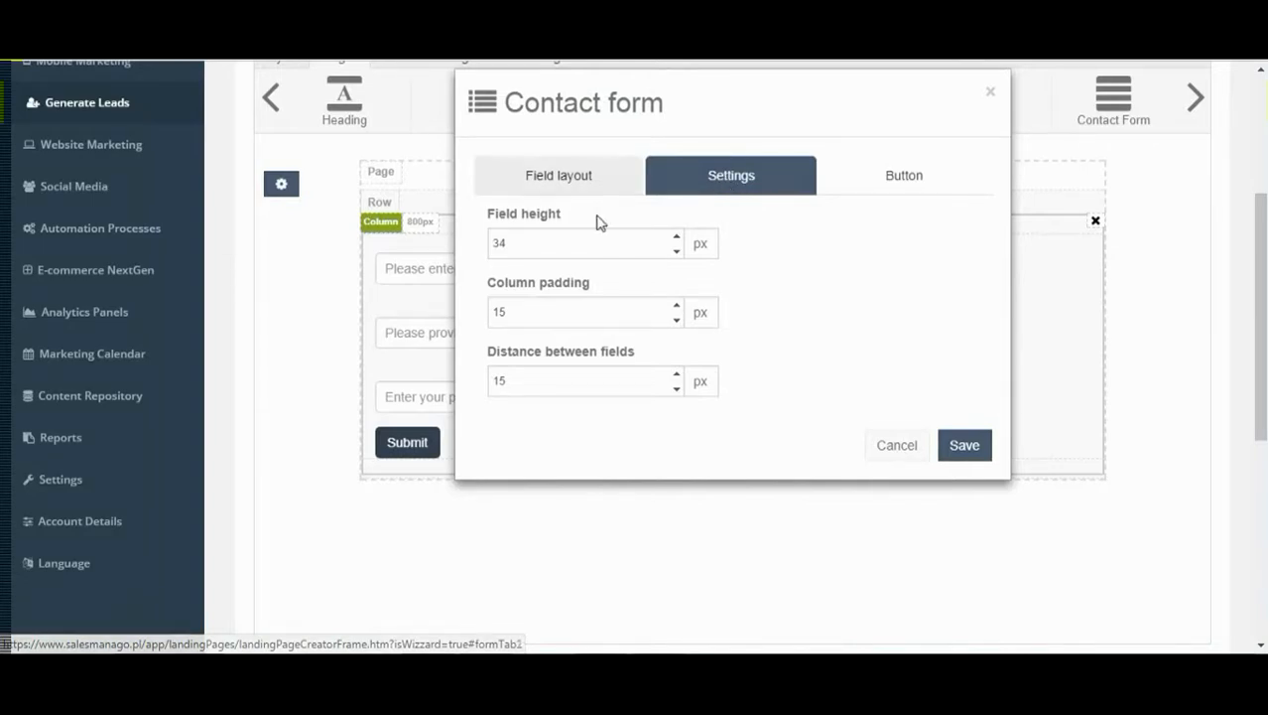
left_click(677, 237)
left_click(676, 237)
left_click(677, 238)
left_click(677, 238)
left_click(676, 306)
left_click(677, 305)
left_click(676, 305)
left_click(677, 305)
left_click(677, 306)
left_click(677, 375)
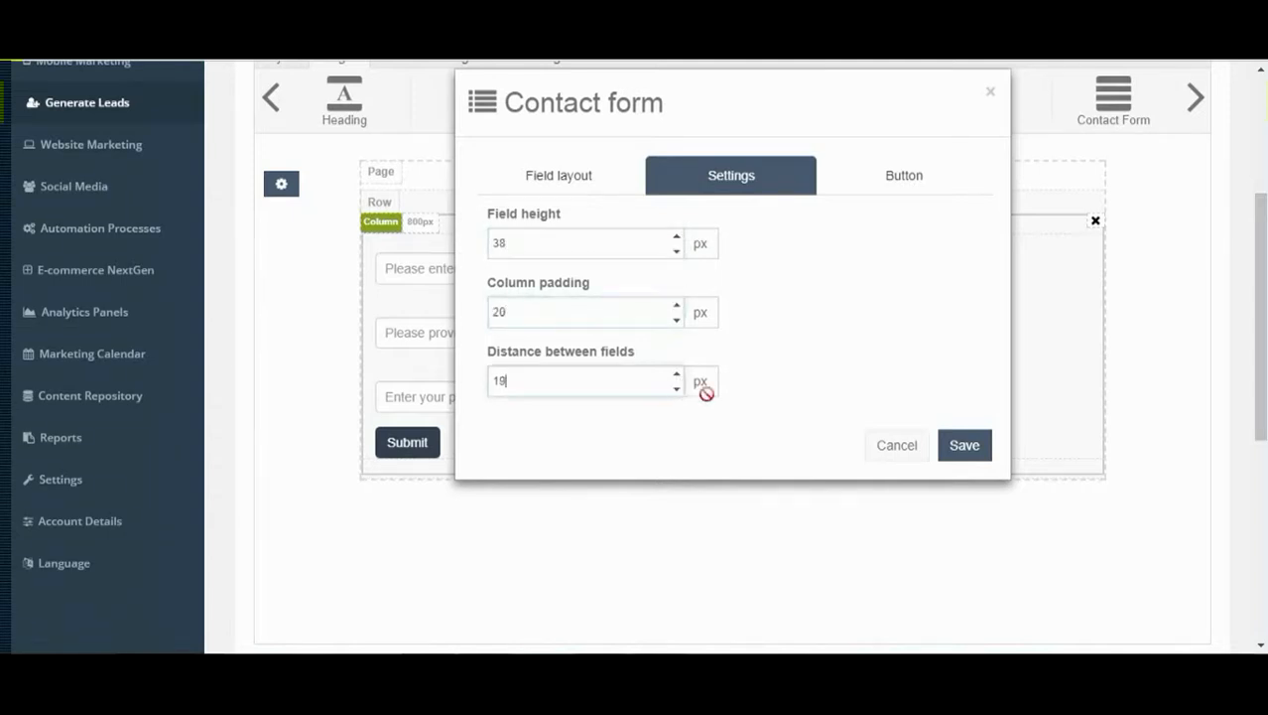
left_click(955, 448)
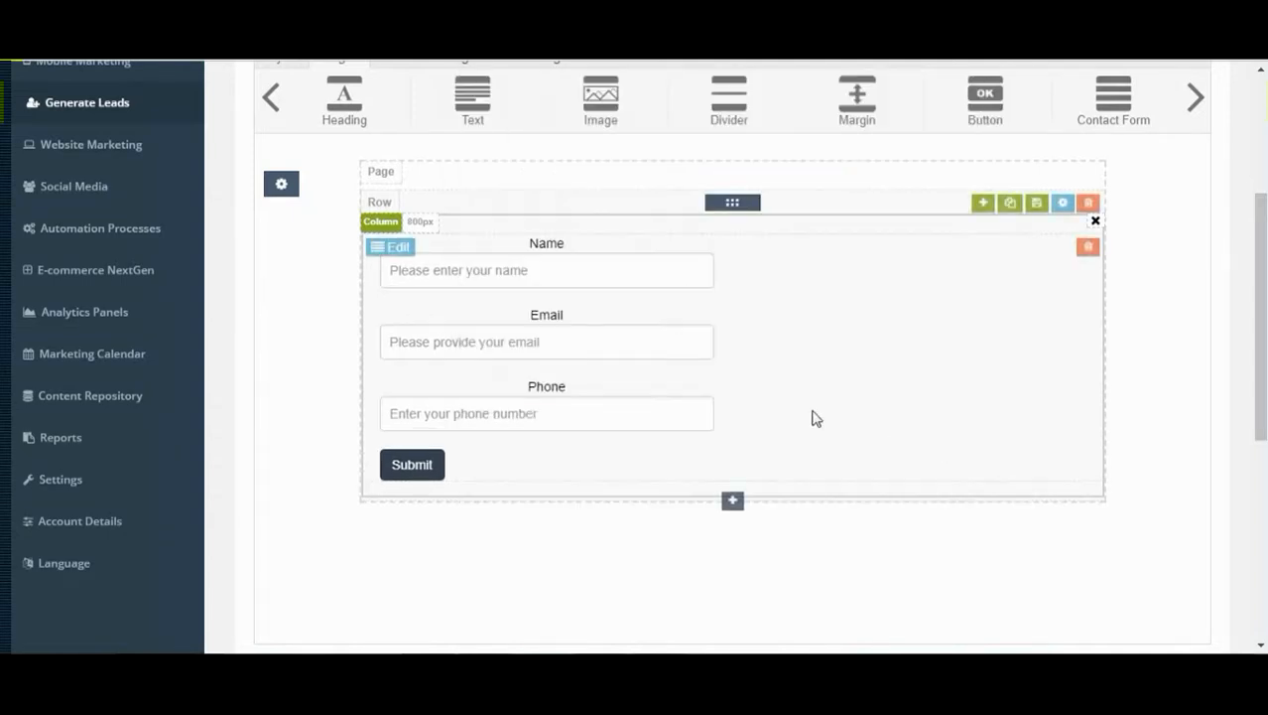
Step: Change the text of the contact form's button to SEE
left_click(391, 248)
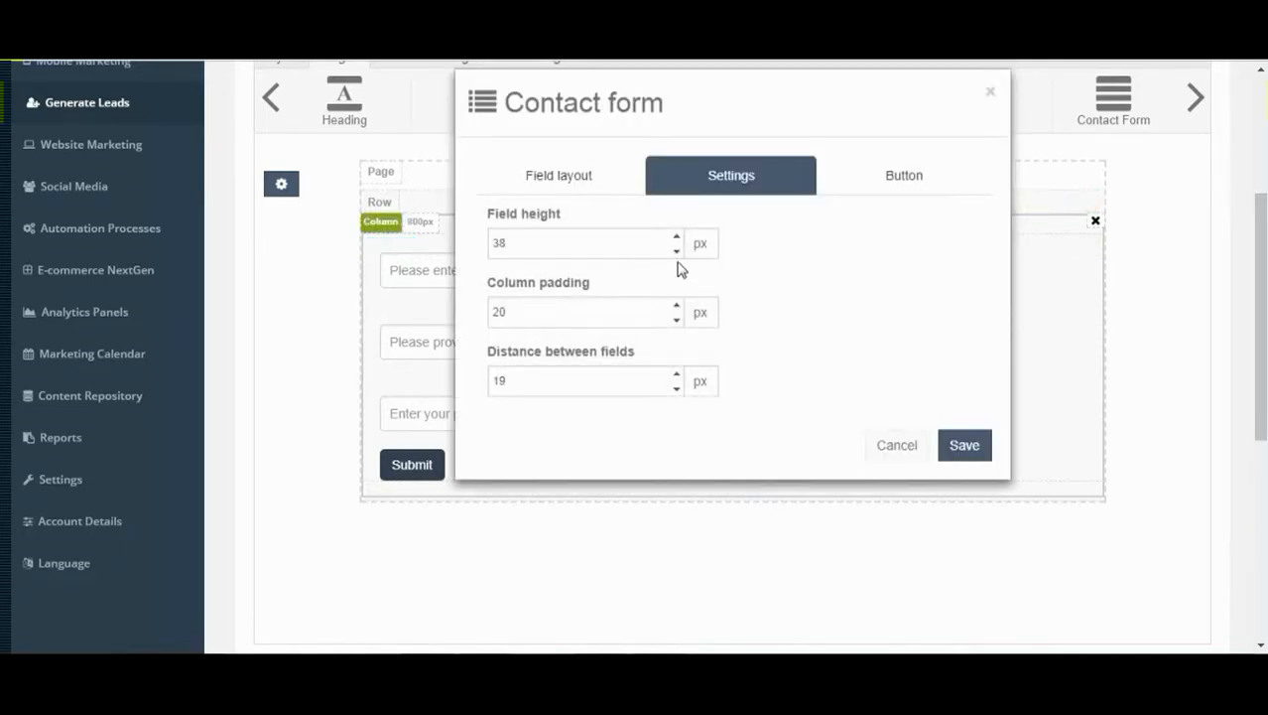
left_click(900, 189)
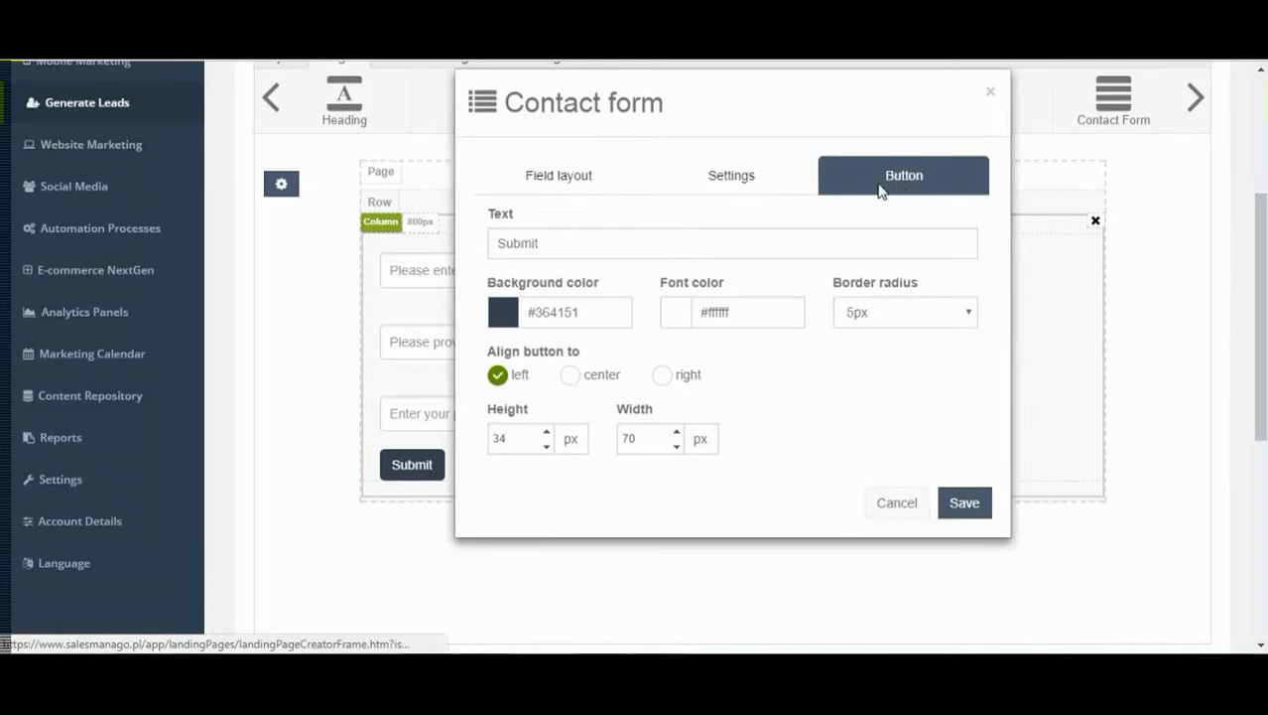
left_click(549, 246)
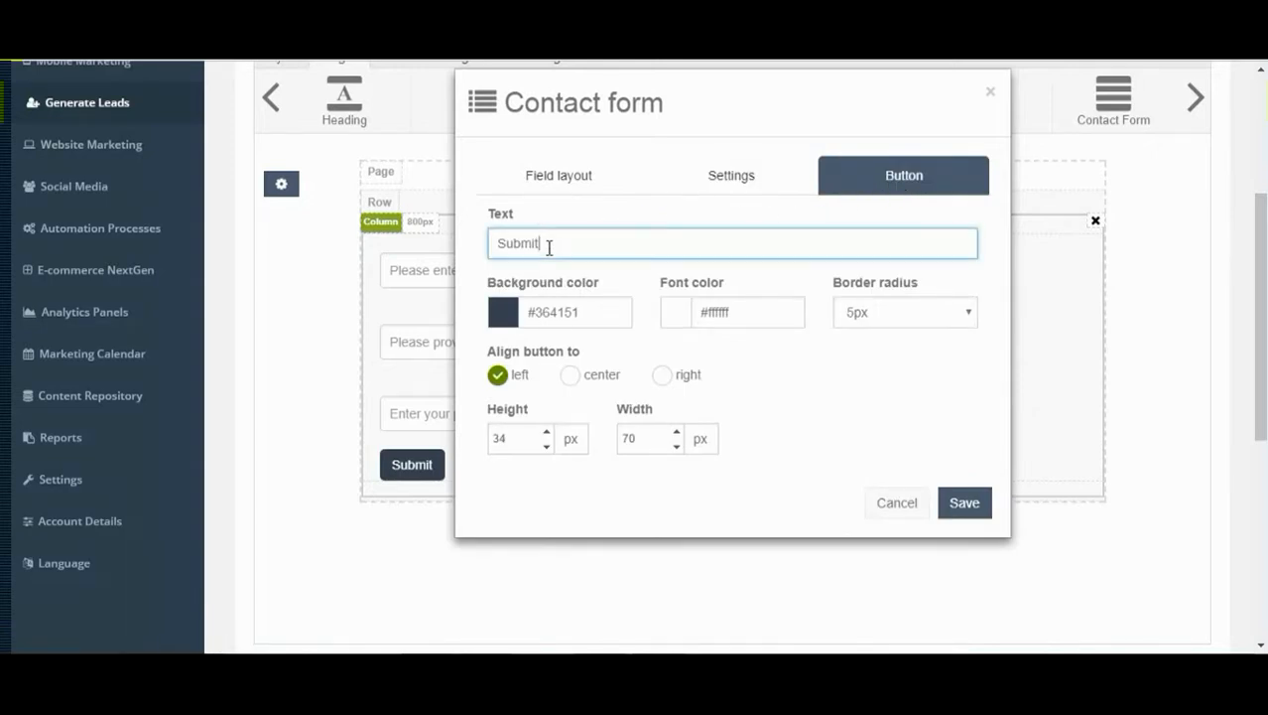
left_click_drag(549, 246, 491, 248)
type("S")
Step: Give the form's button a 15px border radius and align it to the center
left_click(963, 319)
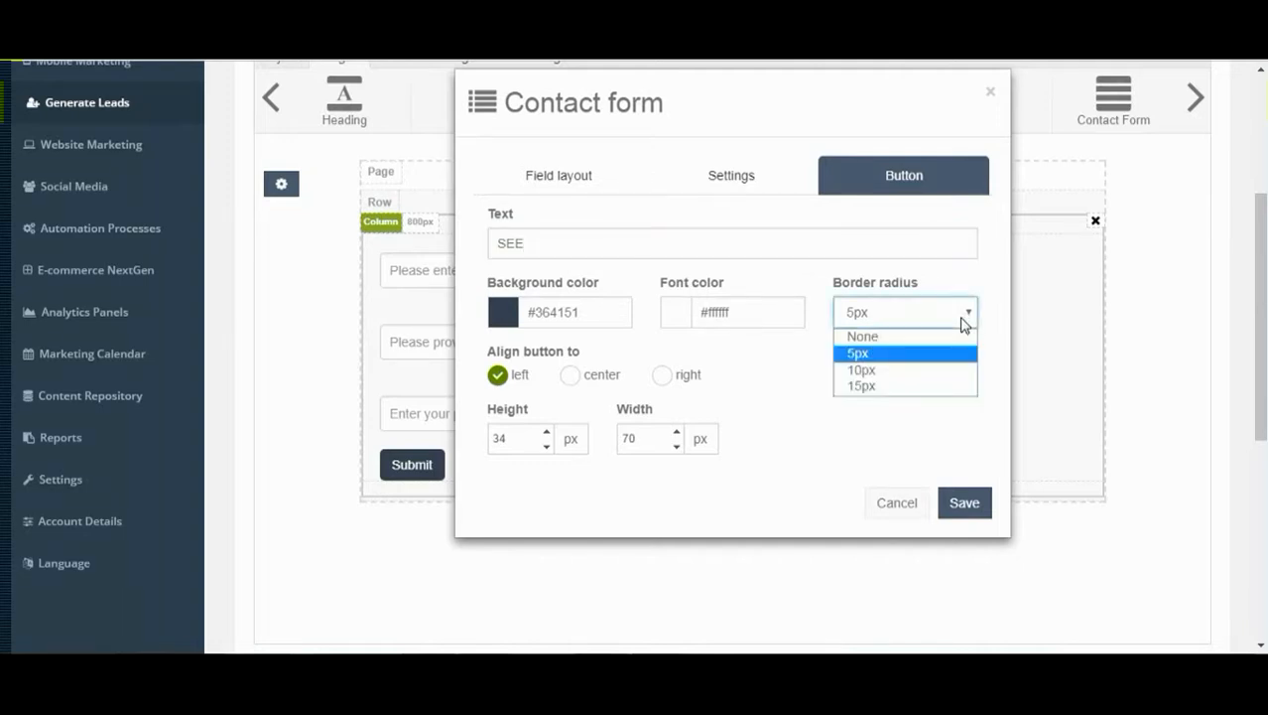
left_click(943, 386)
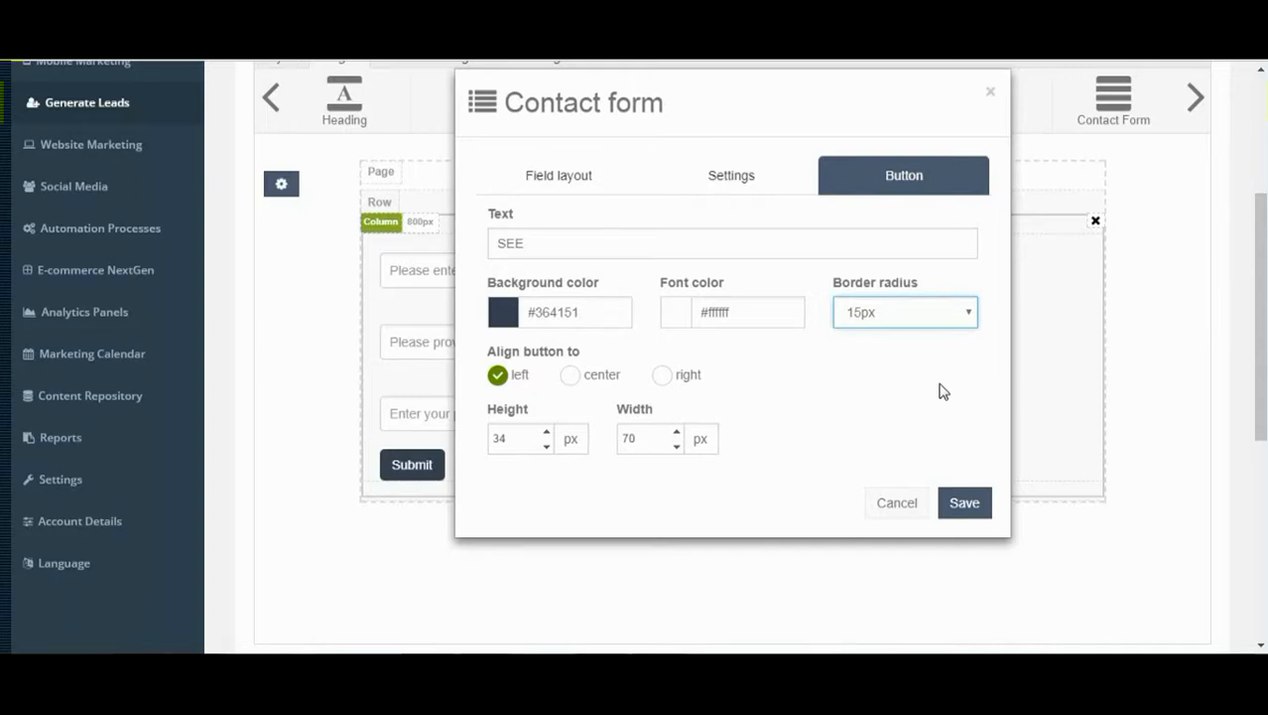
left_click(572, 376)
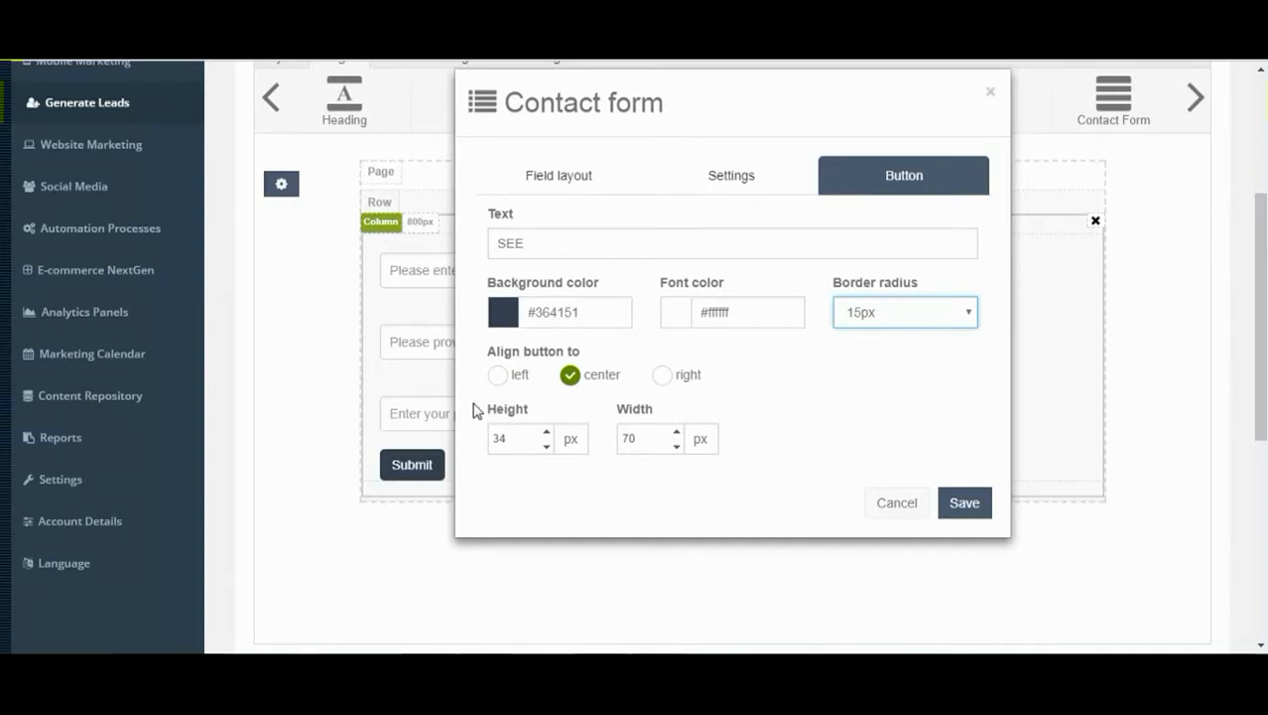
Step: Set the form button's height to 37 px and width to 74 px, and save the form
left_click(547, 434)
left_click(546, 434)
left_click(547, 433)
left_click(677, 433)
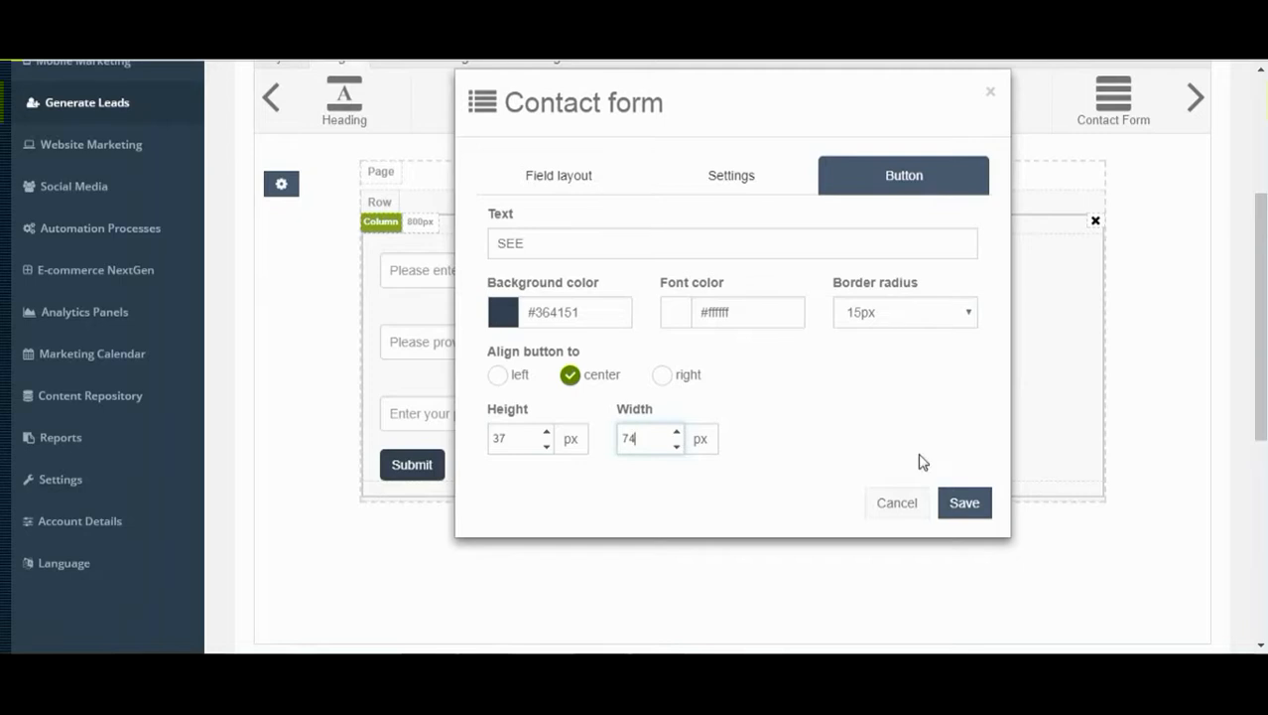
left_click(972, 503)
Step: Delete the column containing the contact form from the page
scroll(668, 487, "up", 3)
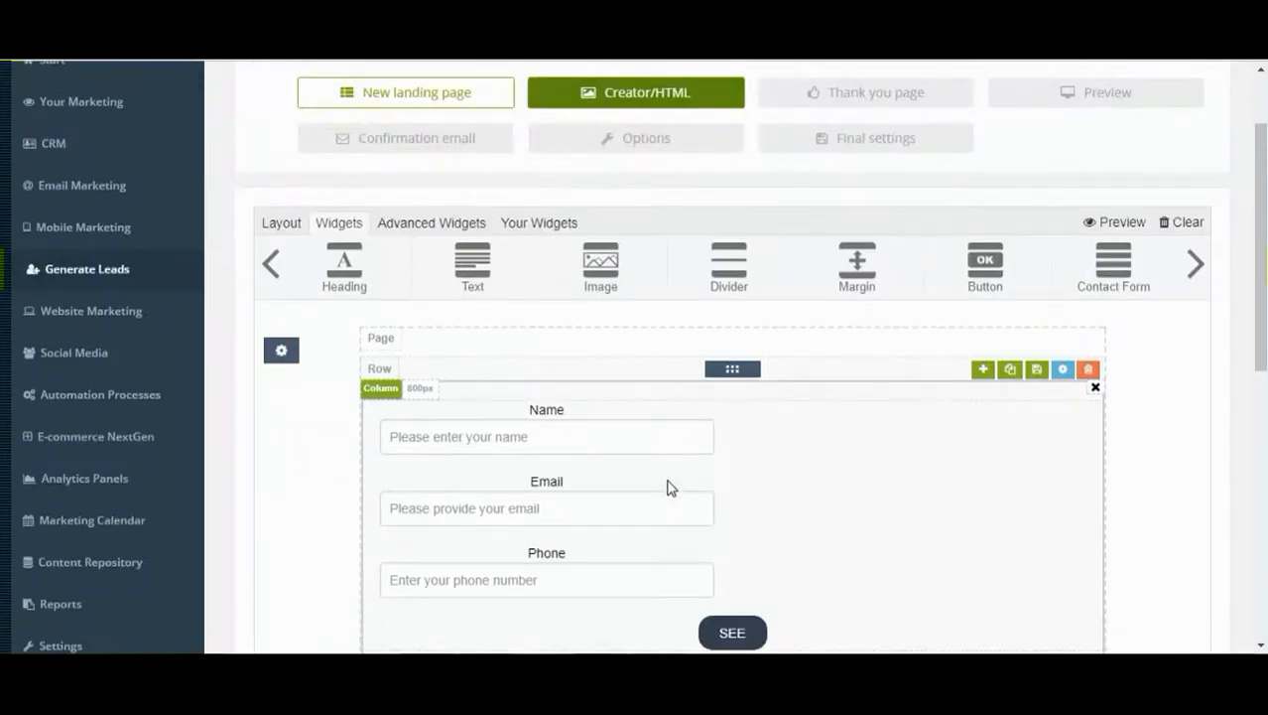
left_click(1094, 389)
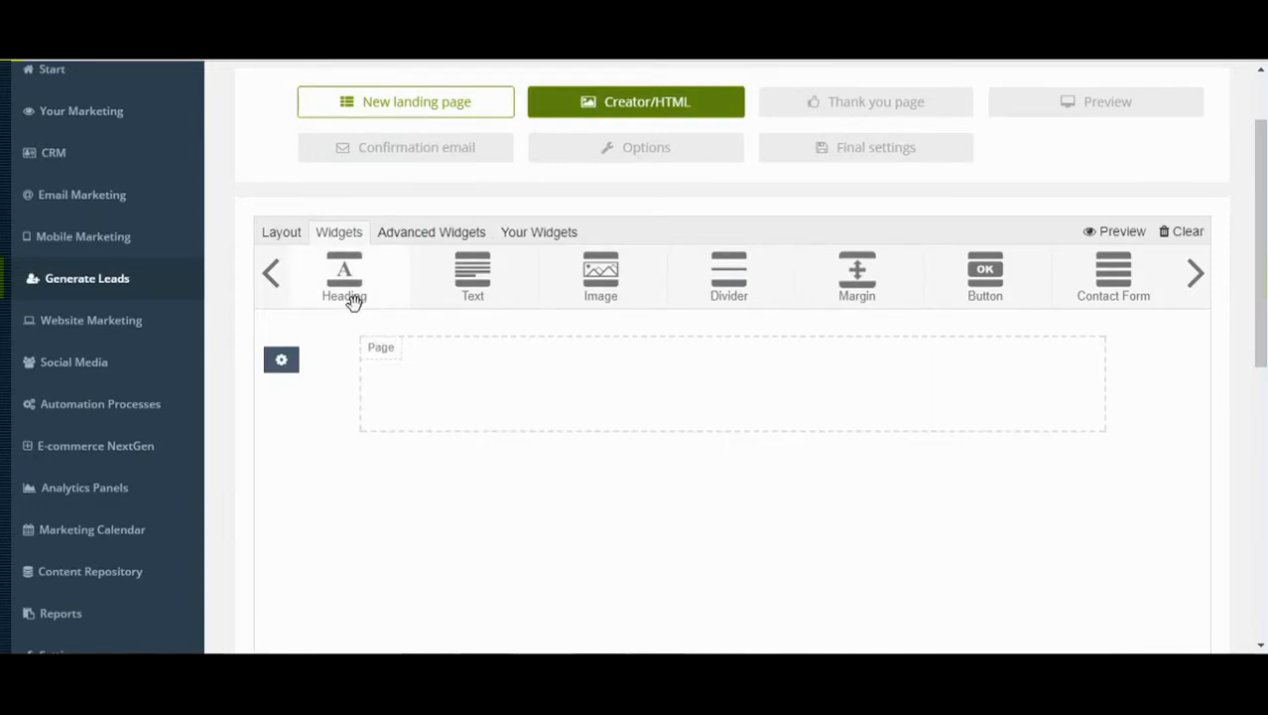
Step: Place a Heading widget on the empty page, open its text for editing, and delete its row
left_click_drag(334, 272, 588, 379)
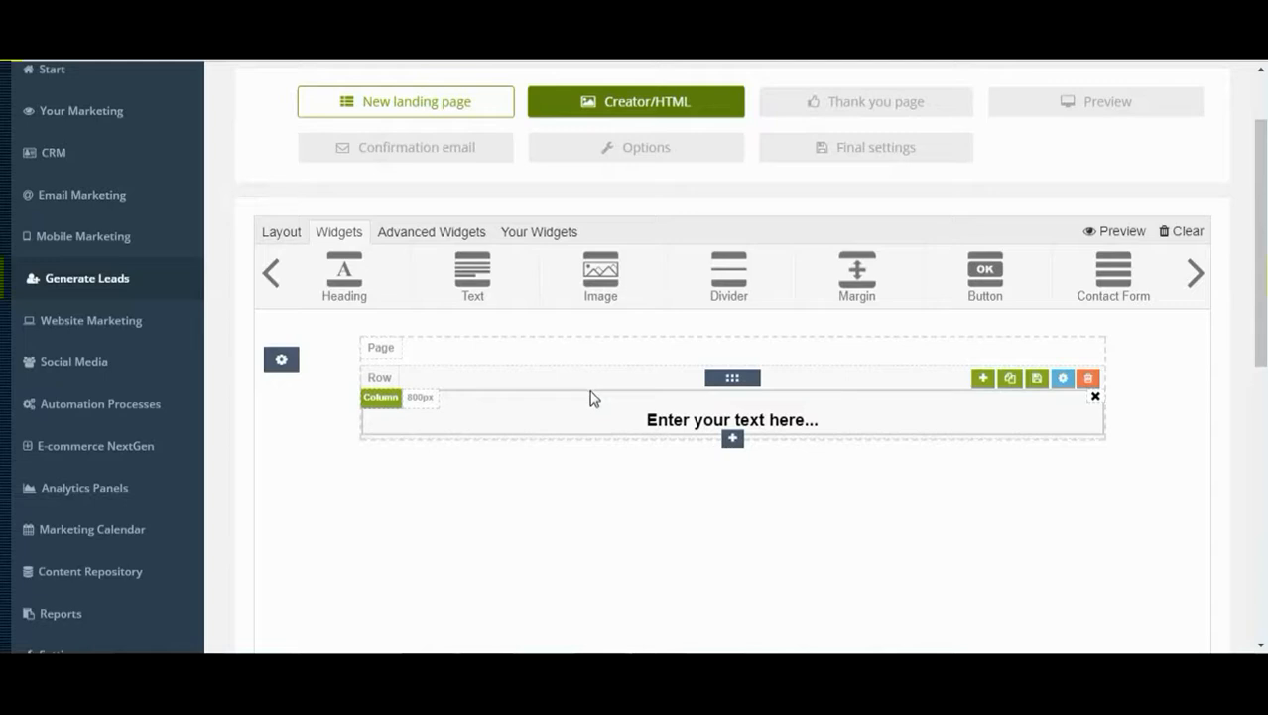
double_click(710, 419)
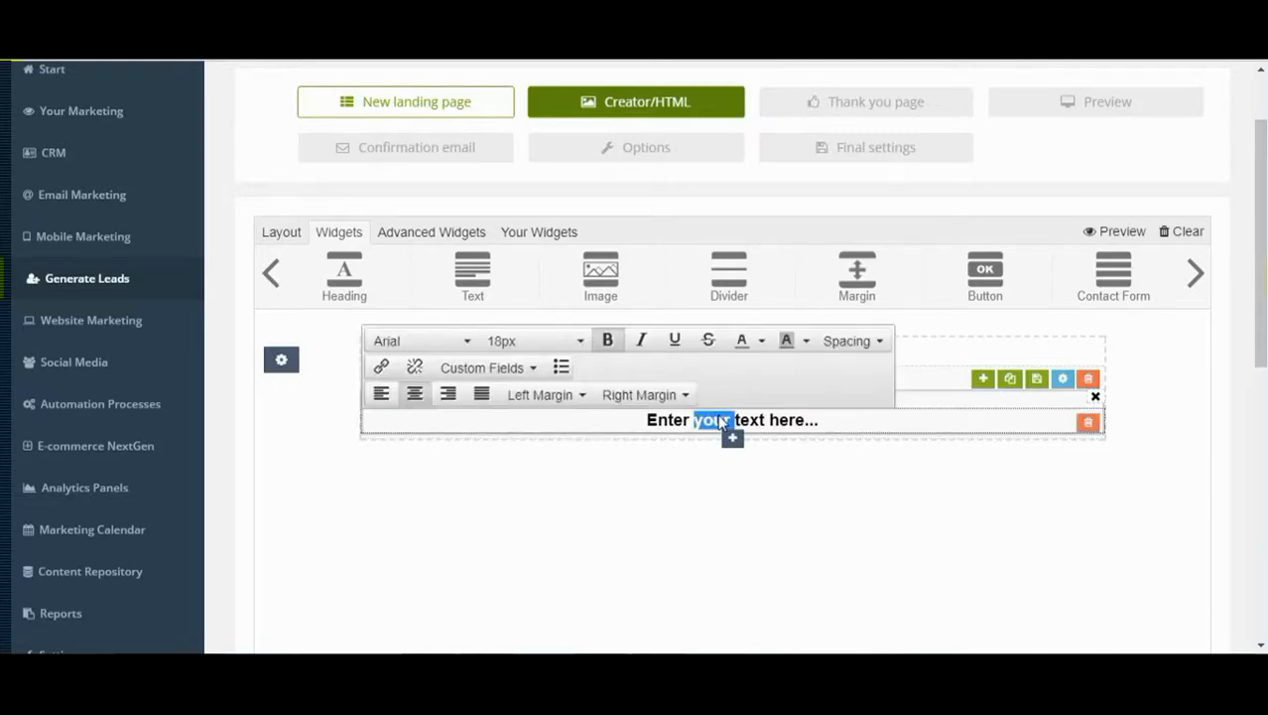
left_click(1089, 382)
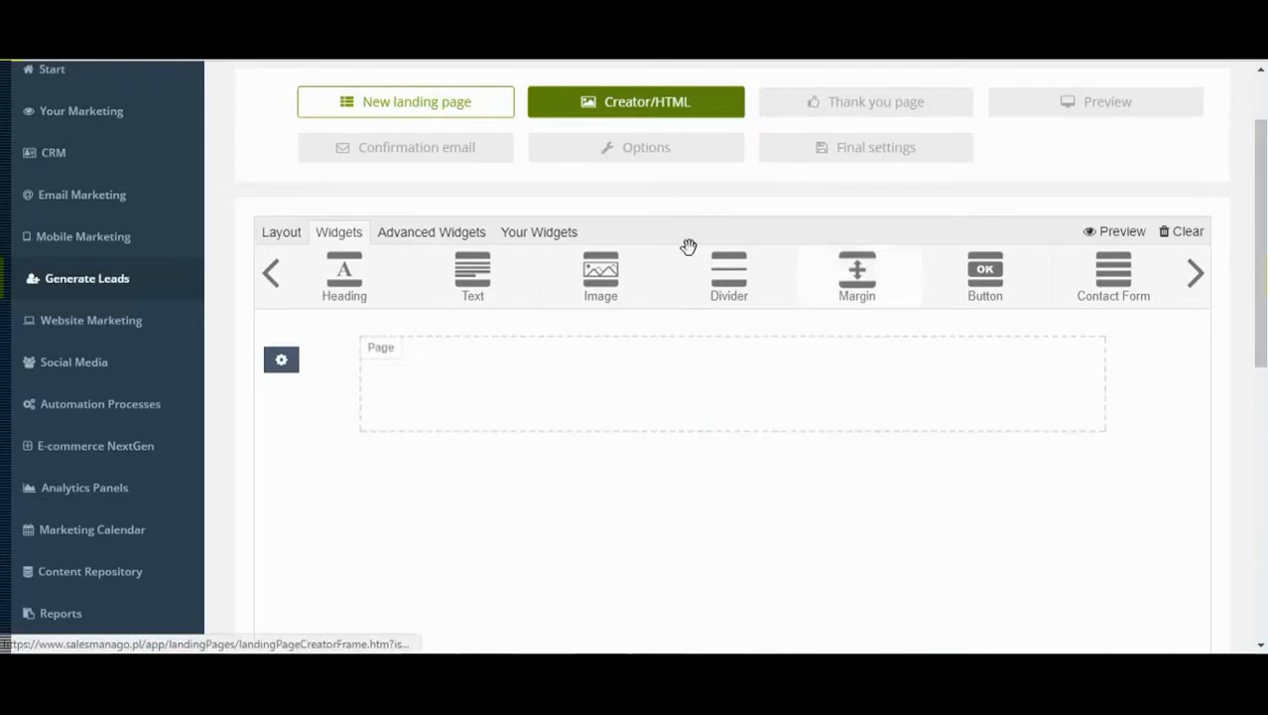
Step: Place a Text widget on the page, try selecting words in its sample paragraph, and delete its row
left_click_drag(472, 266, 703, 378)
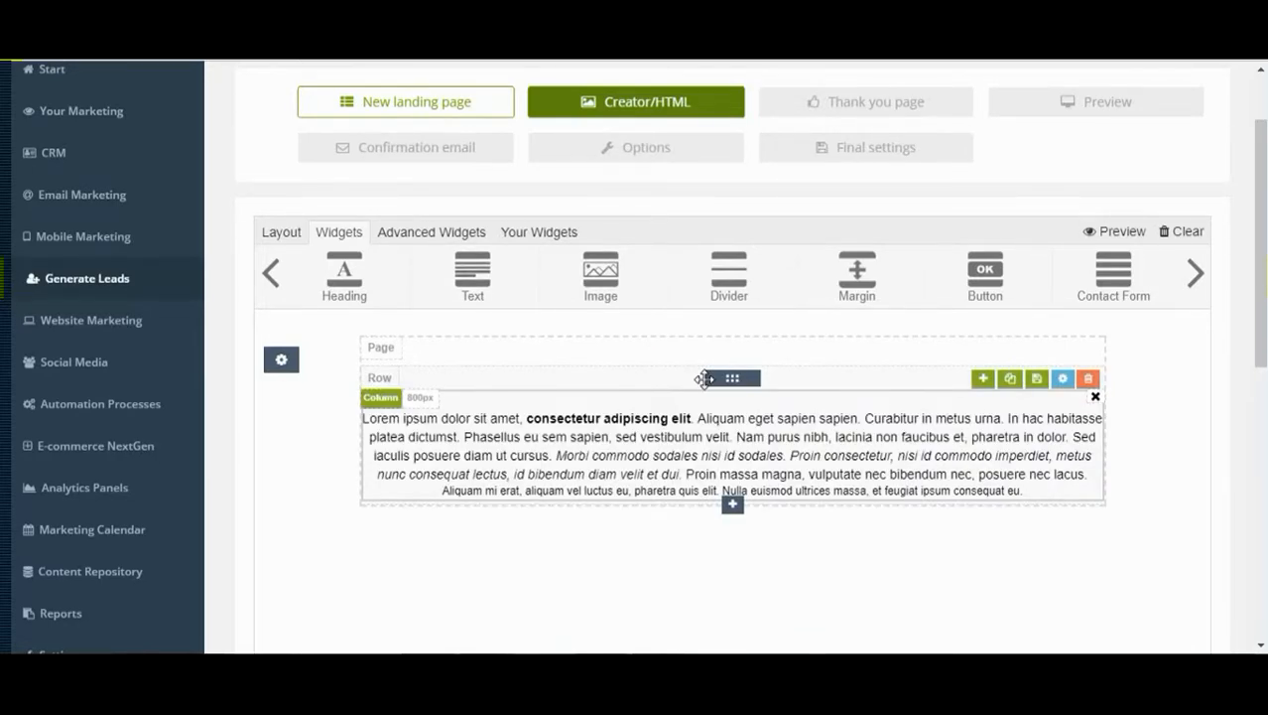
double_click(784, 437)
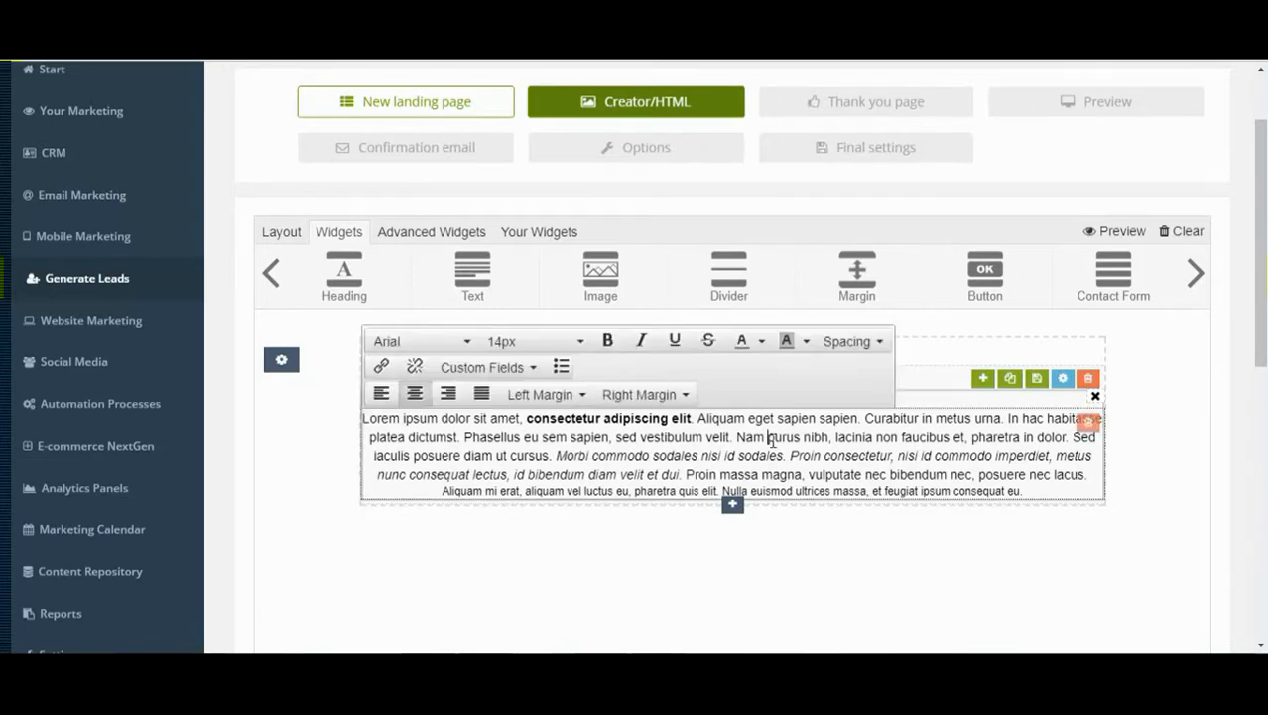
left_click(534, 454)
double_click(534, 453)
left_click_drag(605, 455, 618, 455)
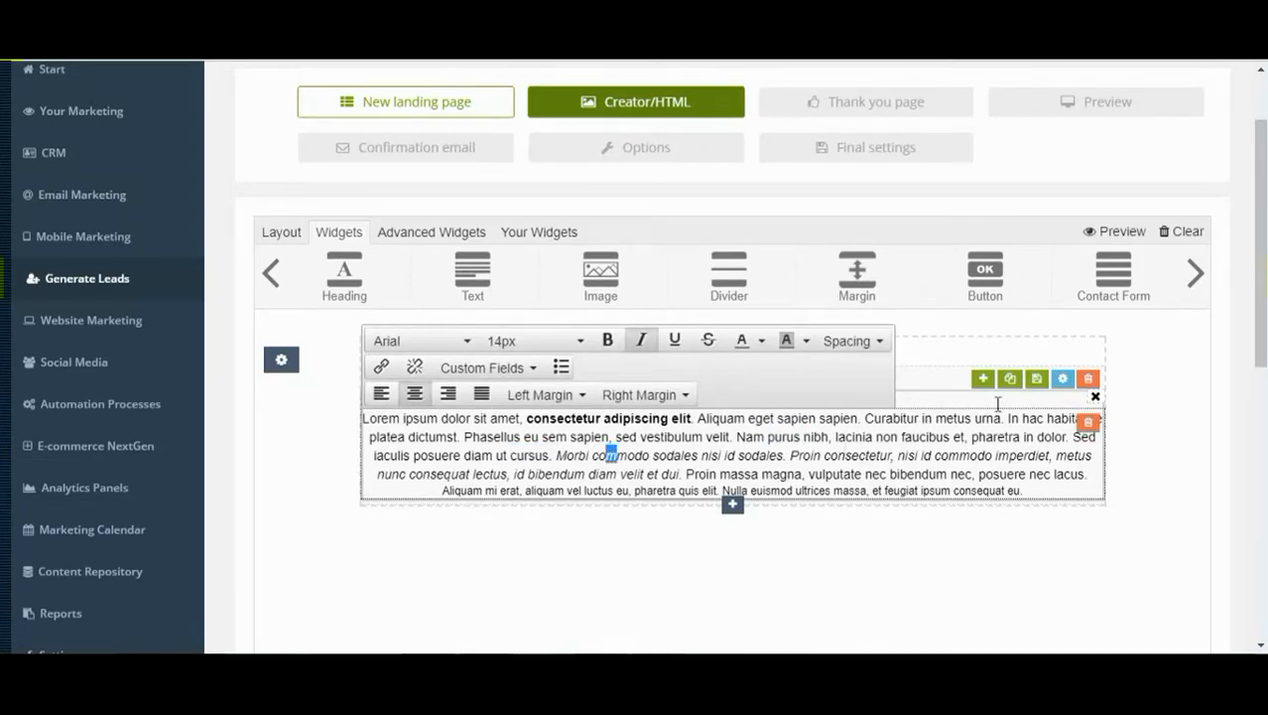
left_click(1089, 380)
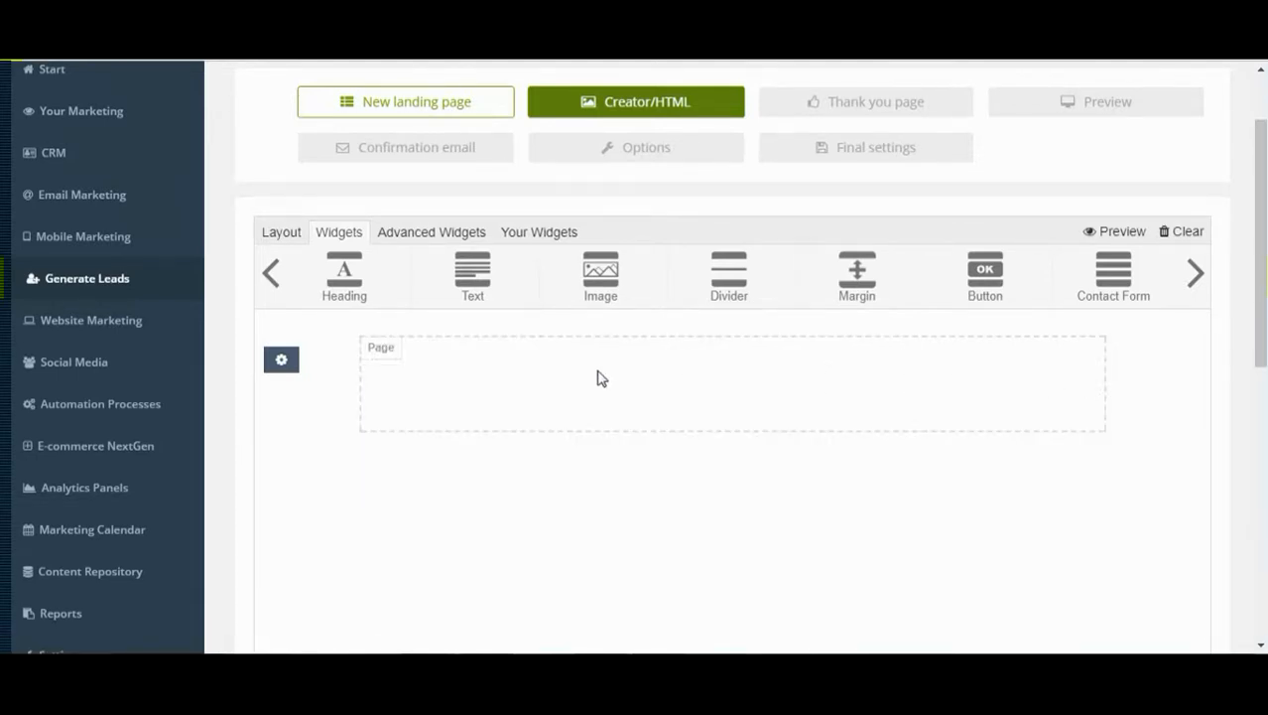
Step: Place an Image widget on the page, review and save its settings, and delete the widget from the column
left_click_drag(592, 268, 719, 381)
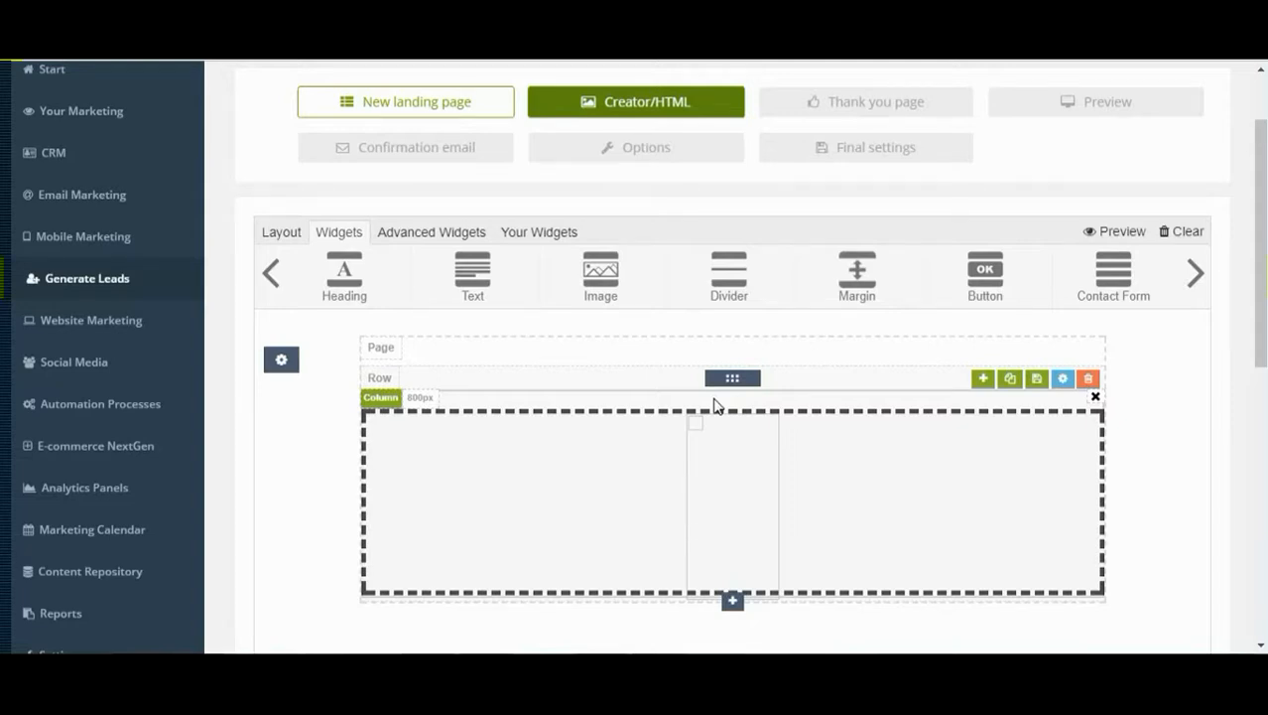
mouse_move(468, 518)
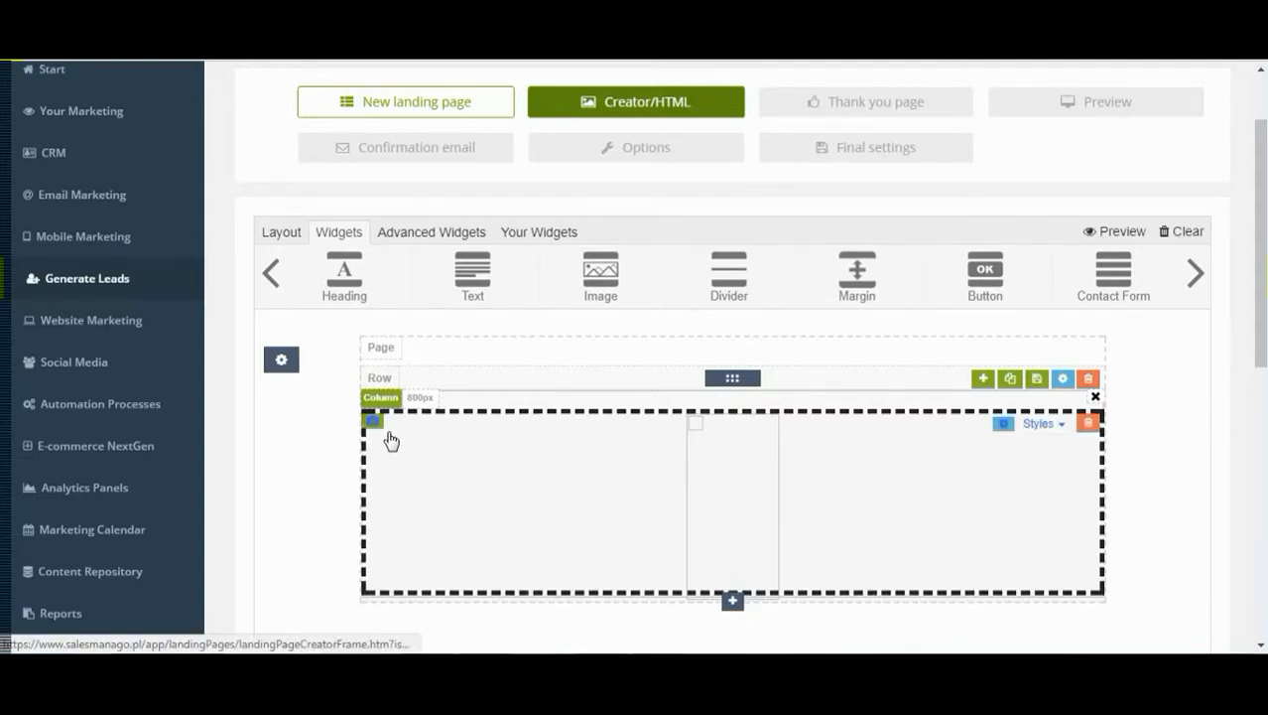
left_click(1006, 425)
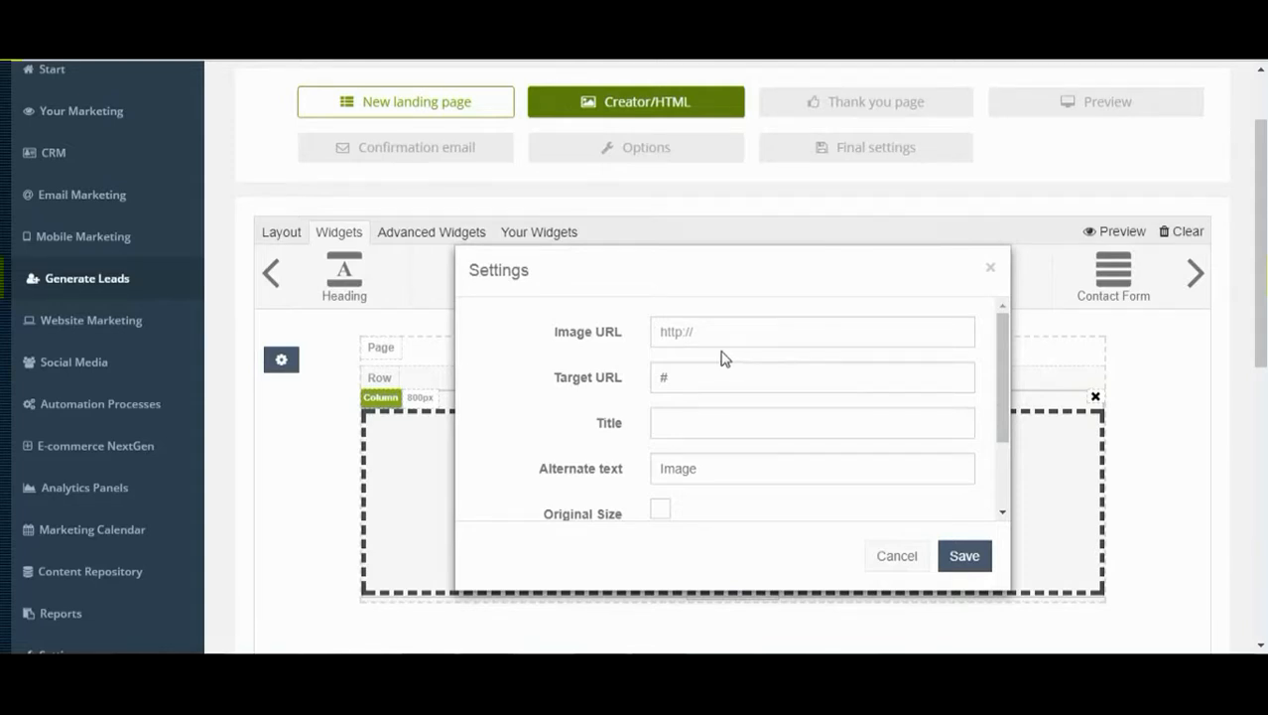
scroll(696, 417, "down", 1)
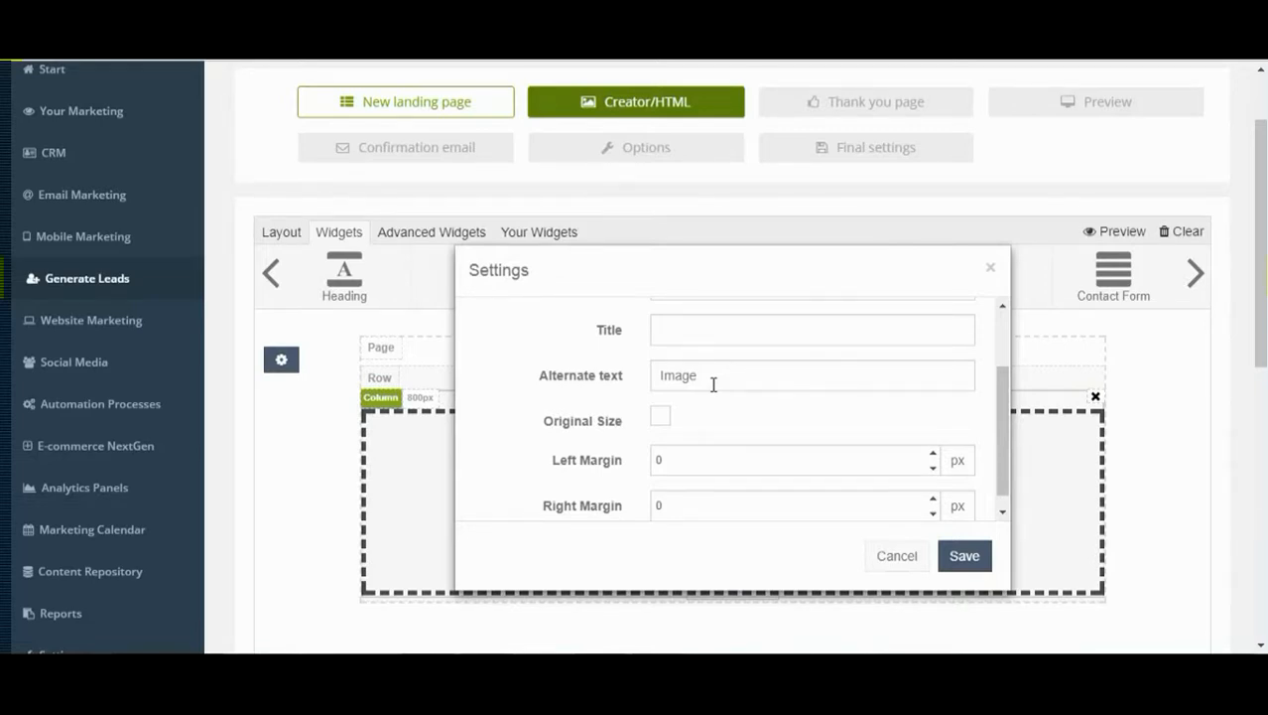
scroll(684, 464, "down", 1)
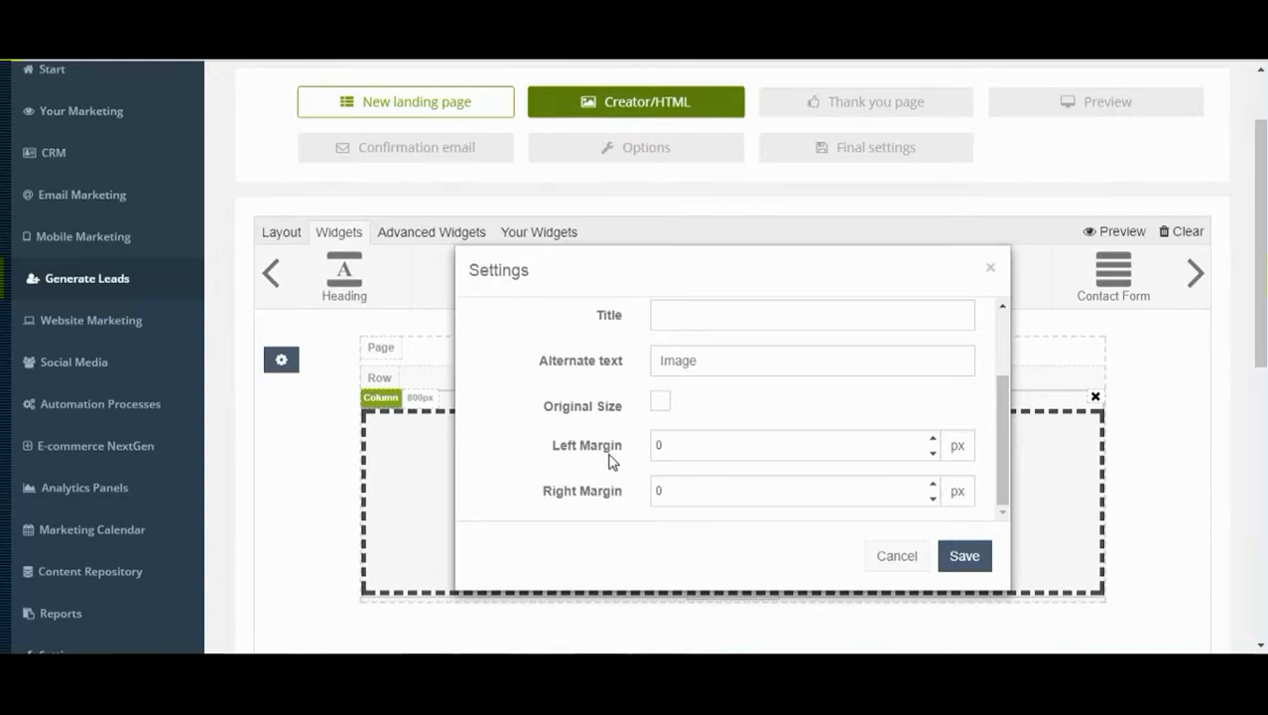
left_click(961, 556)
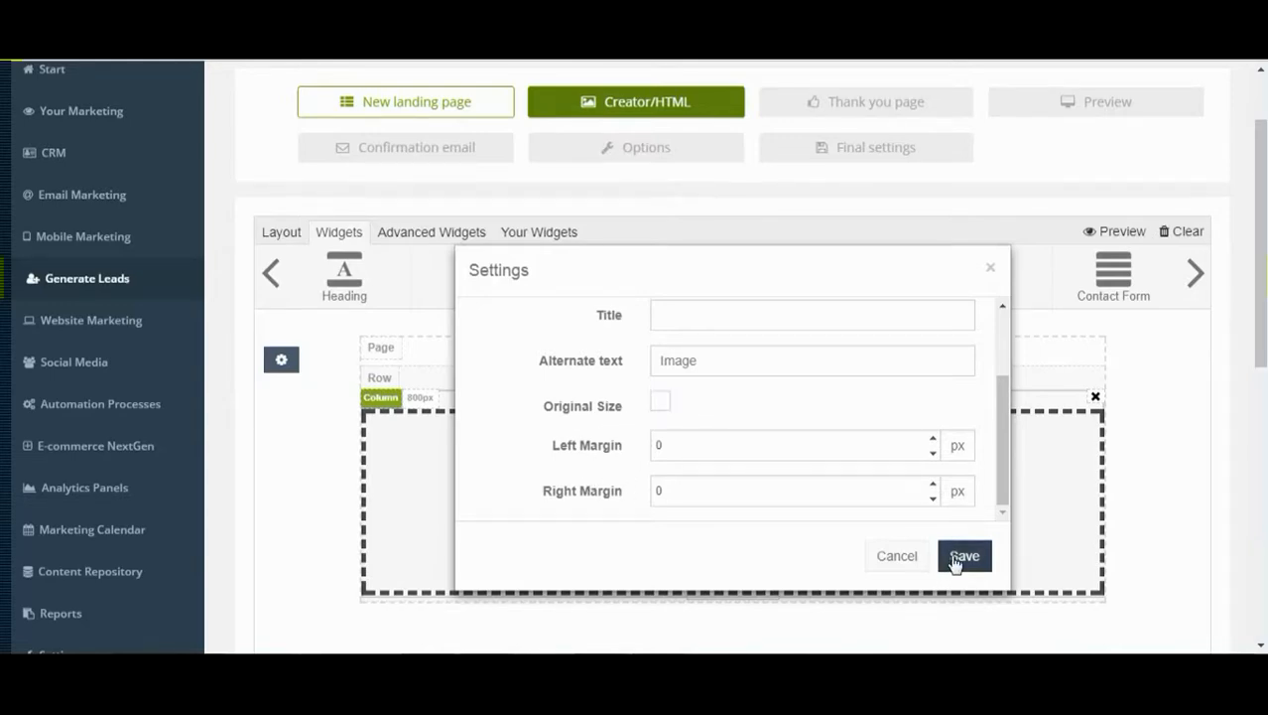
left_click(1089, 421)
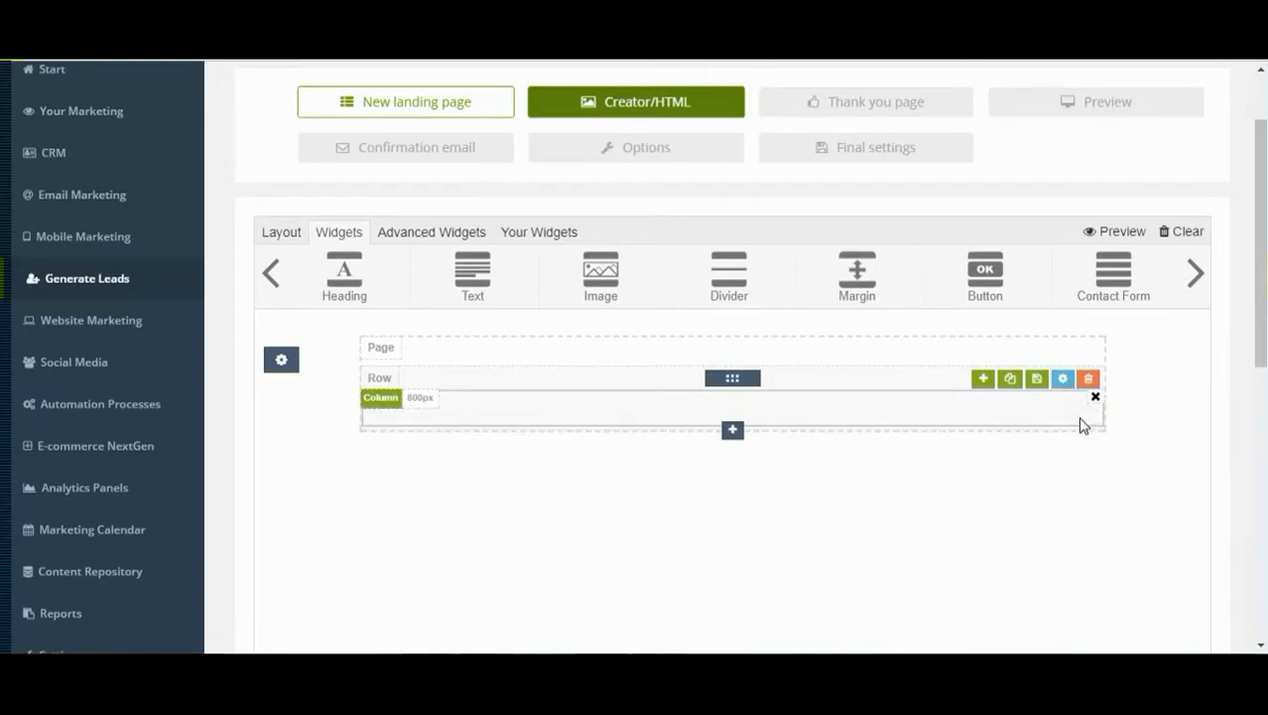
Step: Place a Divider widget in the empty column, review and save its settings with the Solid stroke, and delete the row
left_click_drag(741, 287, 750, 425)
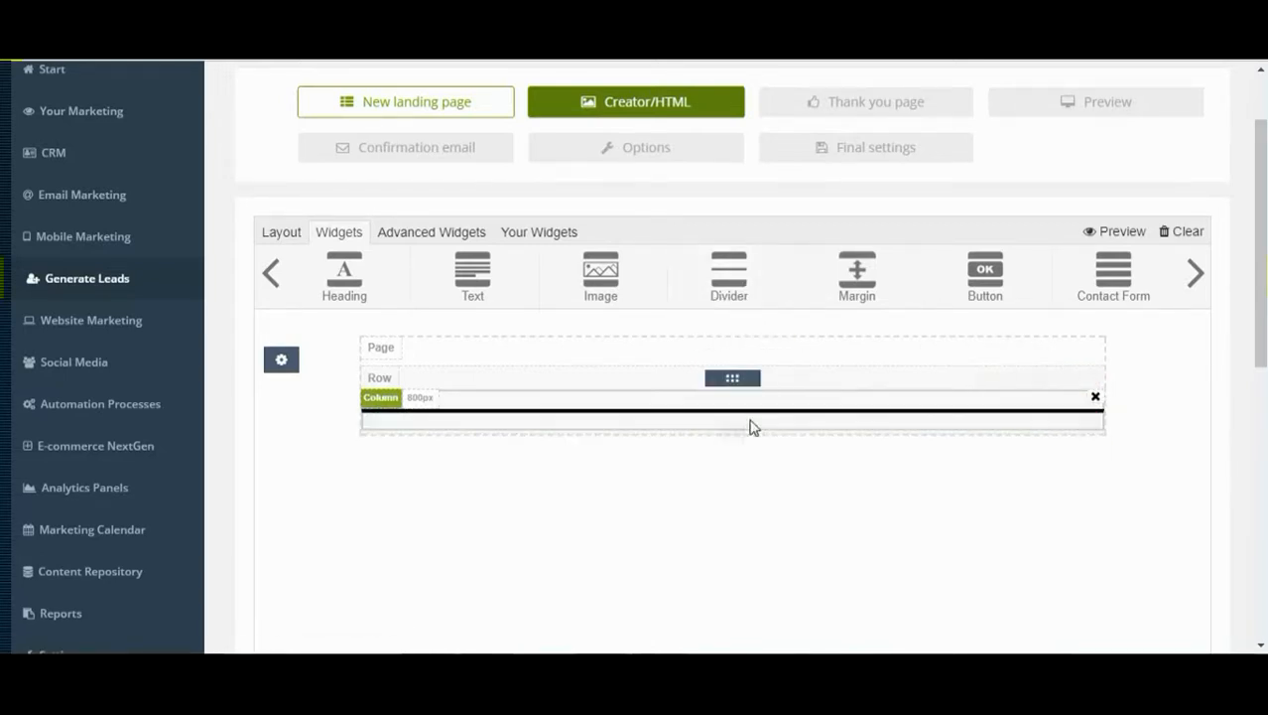
scroll(750, 425, "down", 2)
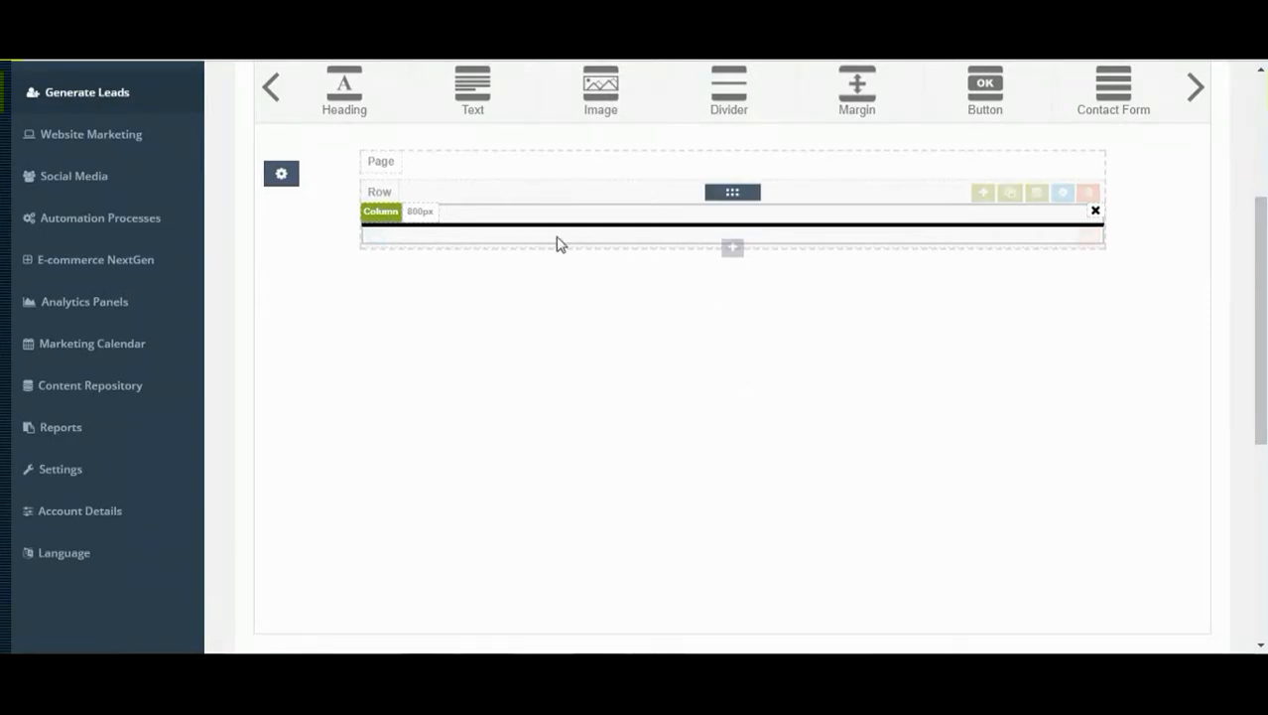
left_click(376, 238)
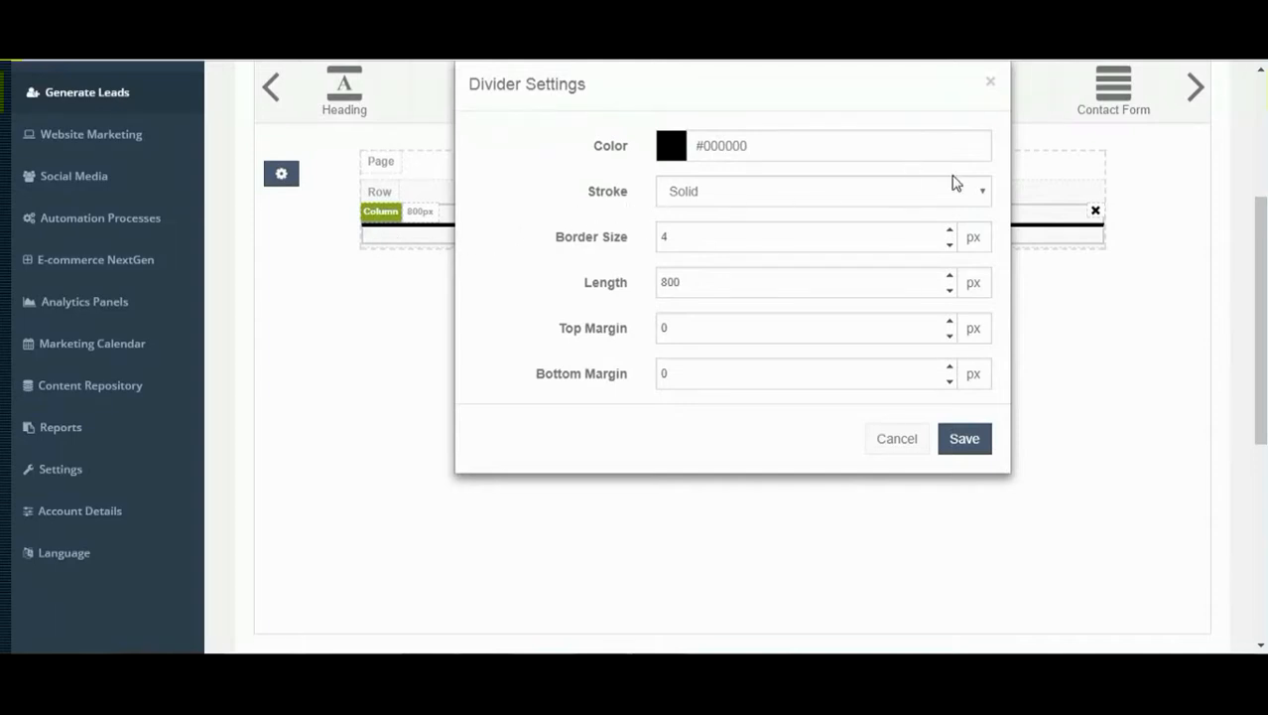
left_click(970, 198)
left_click(588, 147)
left_click(525, 208)
scroll(580, 288, "down", 2)
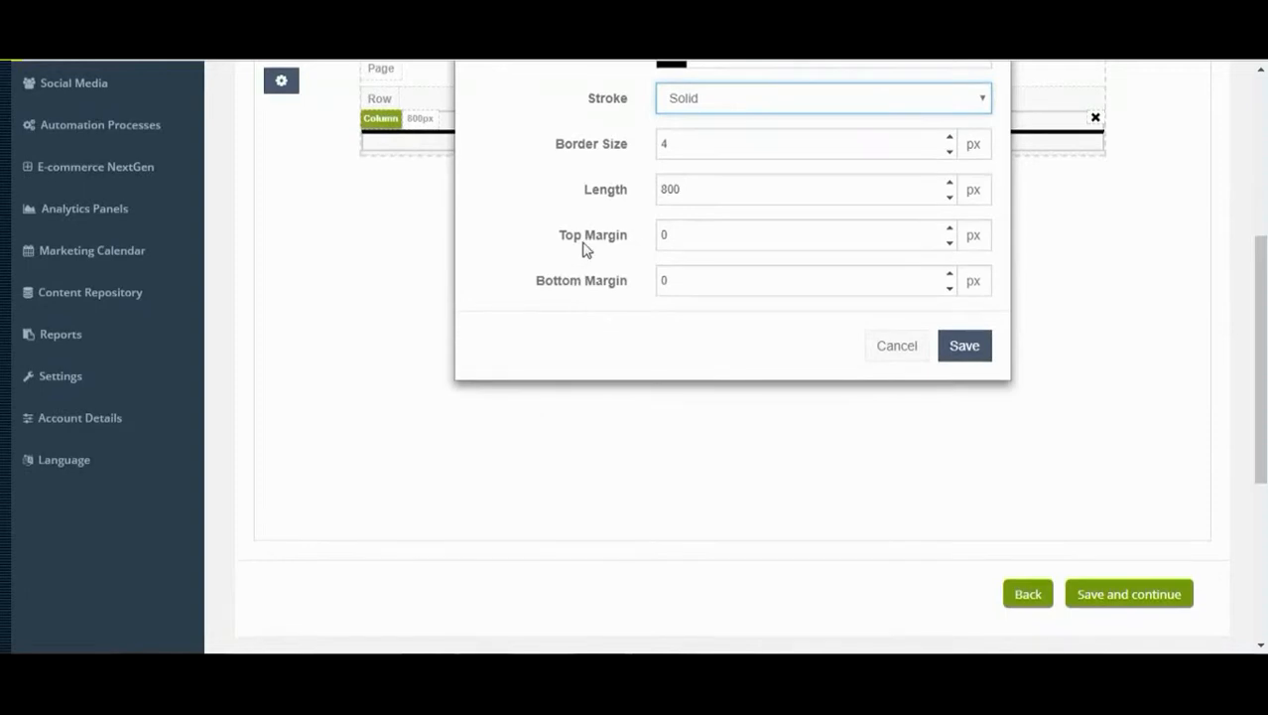
scroll(600, 209, "up", 2)
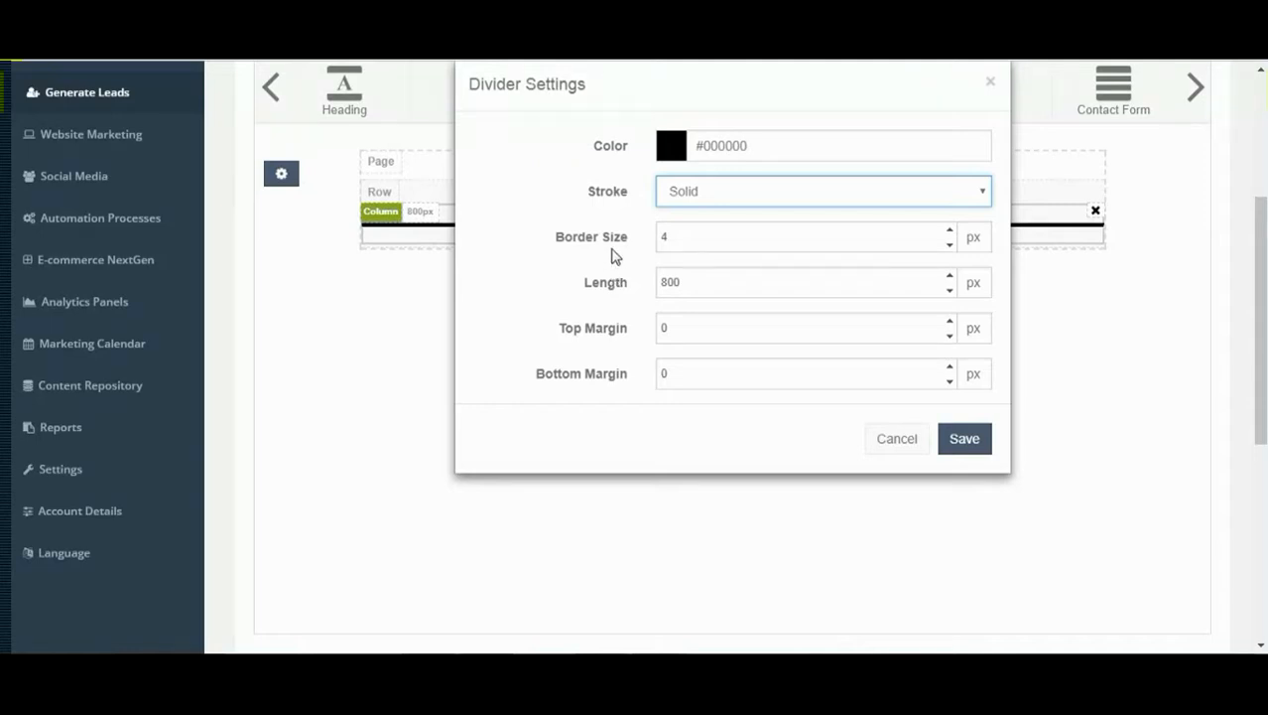
left_click(957, 438)
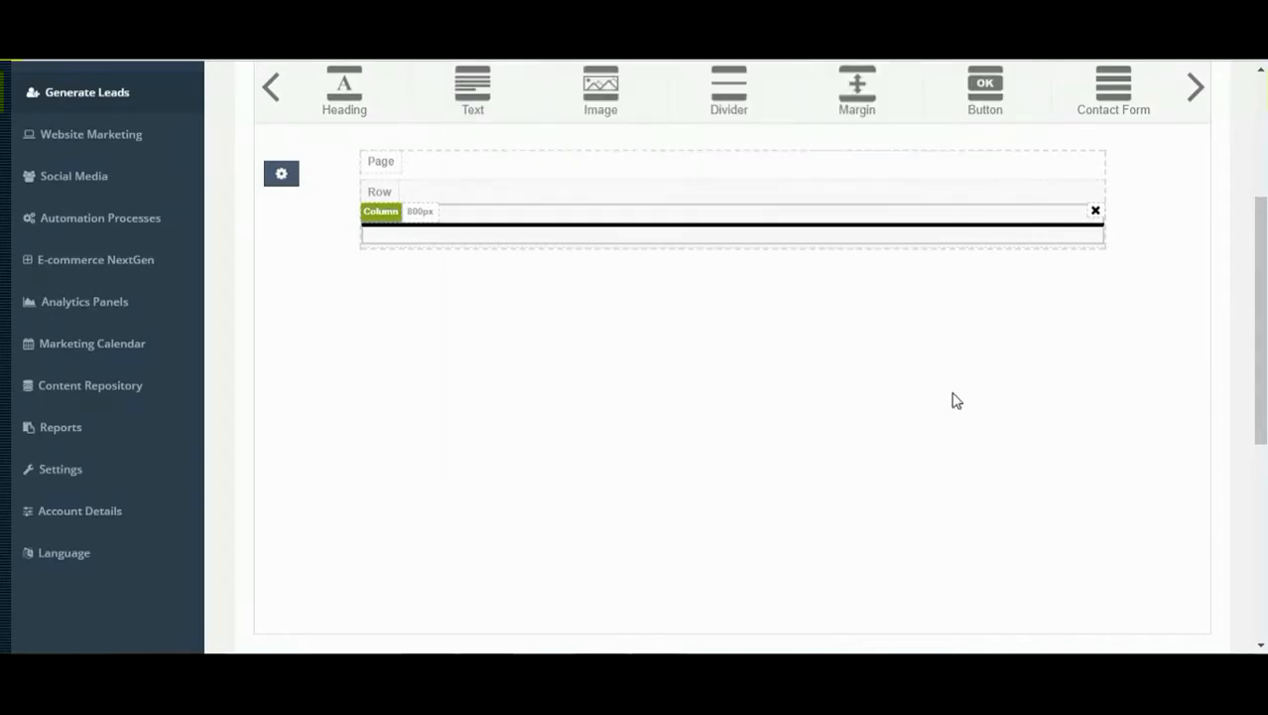
left_click(1089, 192)
Step: Place a Margin widget on the page, save it with a height of 15 px, and delete its row
left_click_drag(855, 91, 791, 196)
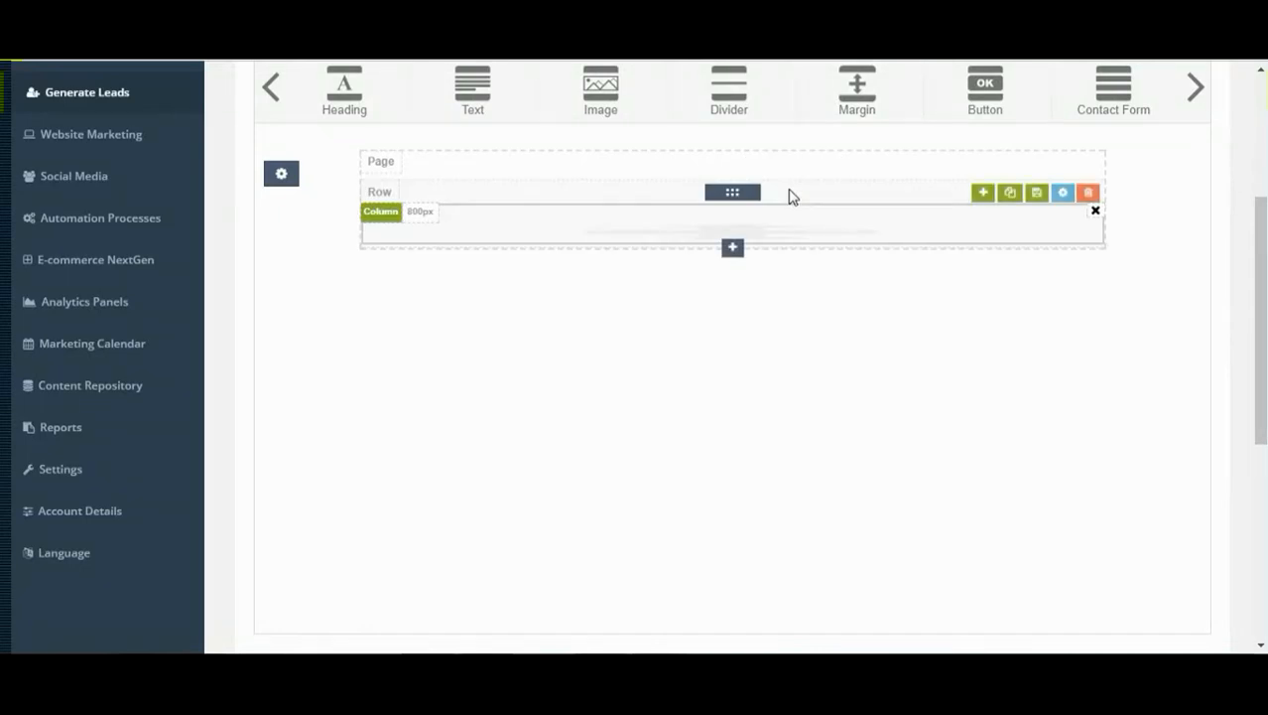
left_click(377, 237)
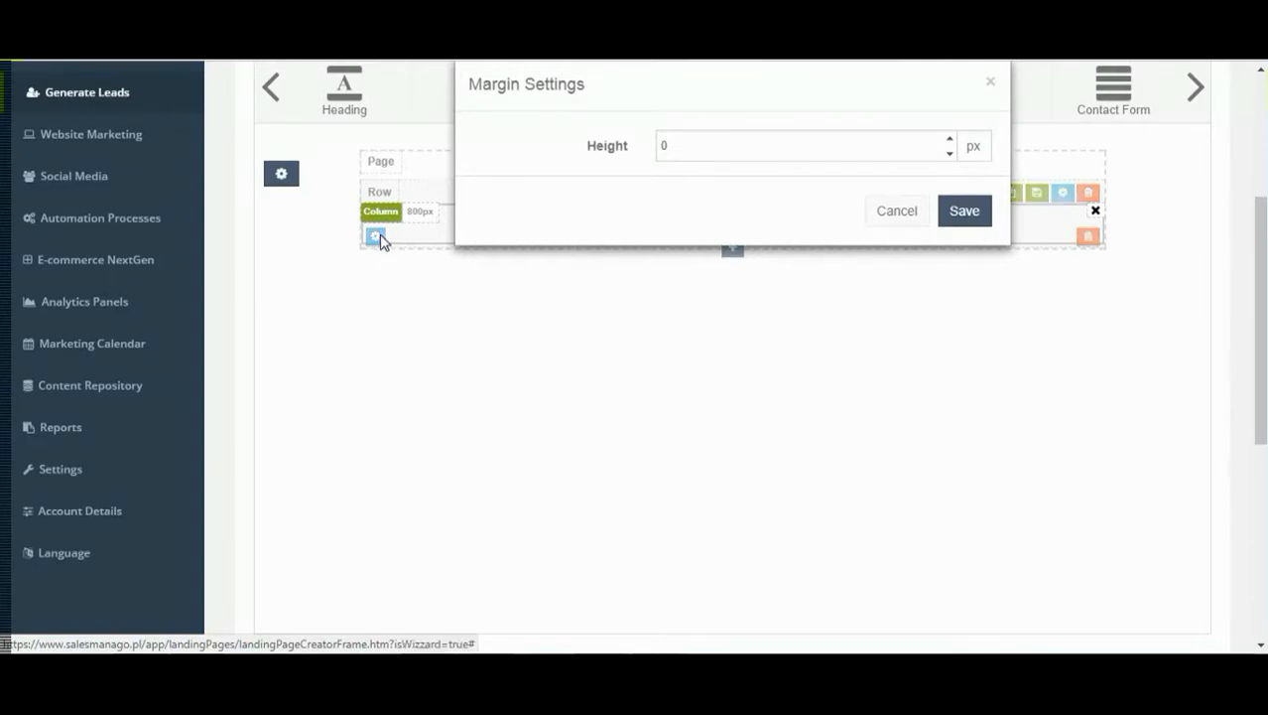
left_click(949, 139)
left_click(949, 139)
left_click(949, 139)
left_click(949, 139)
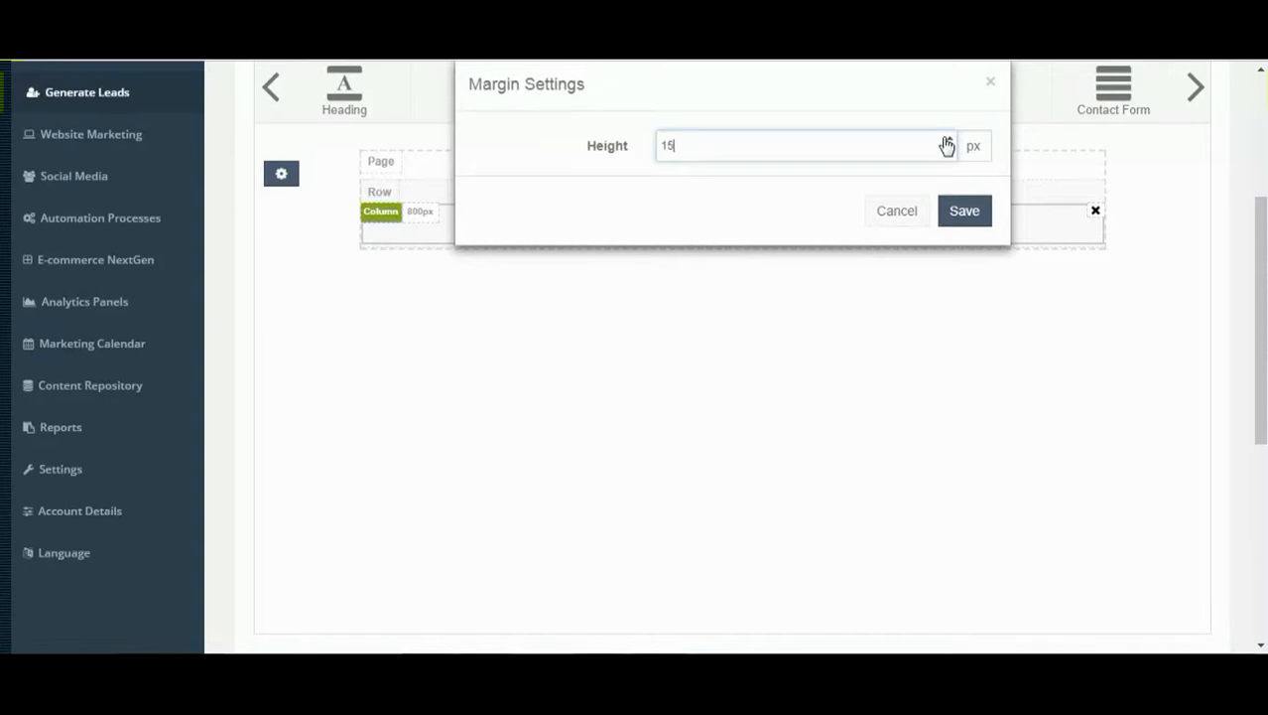
left_click(962, 215)
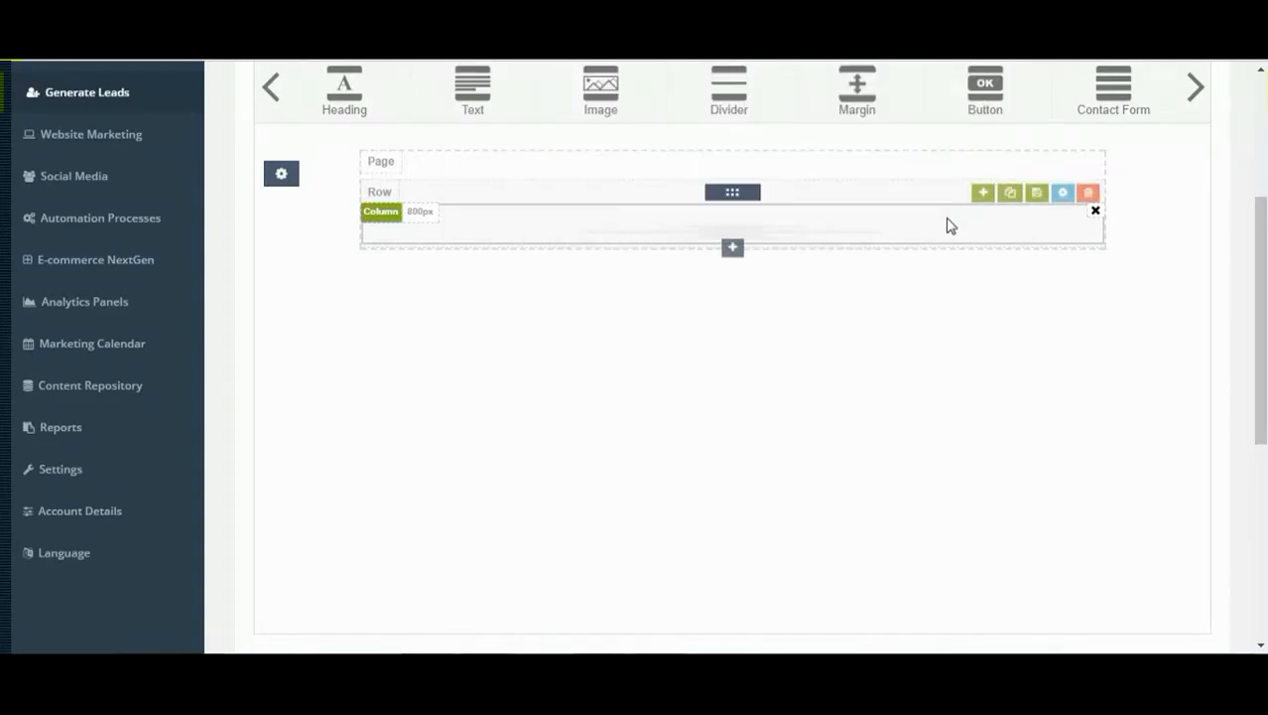
left_click(1087, 194)
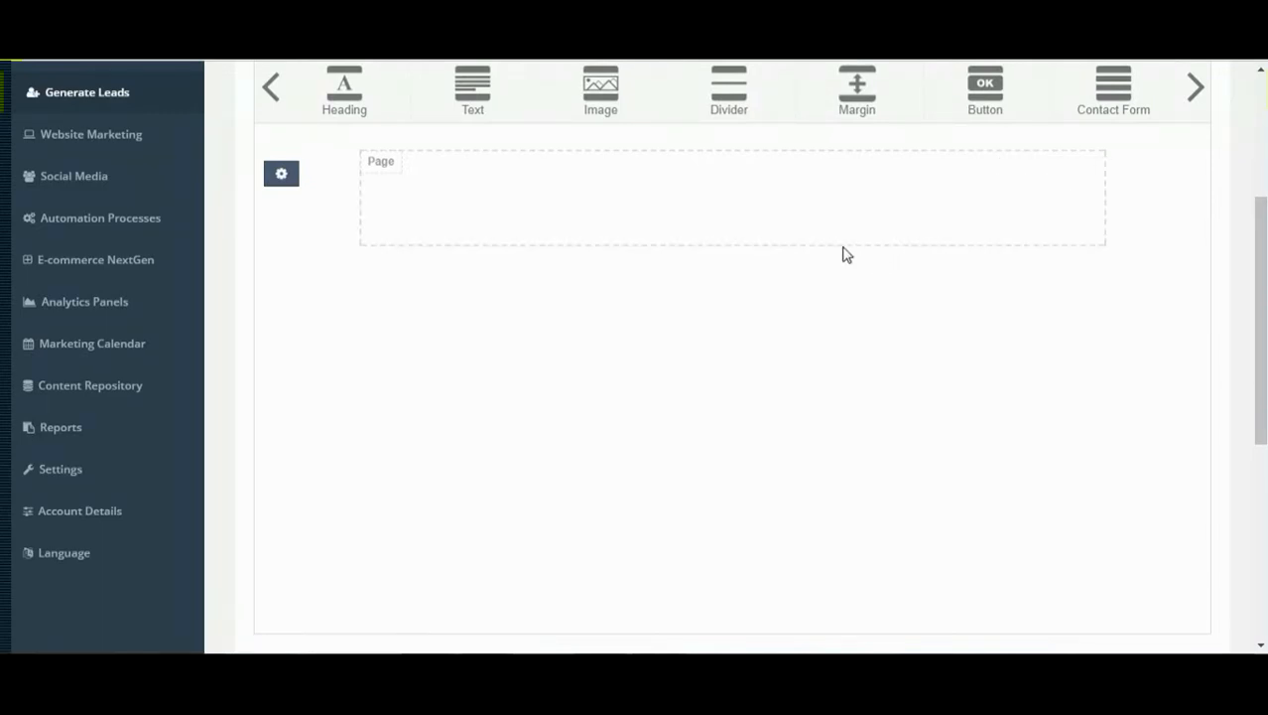
Step: Place a Button widget on the page, review and save its size, border and alignment settings, and delete its row
left_click_drag(958, 100, 864, 212)
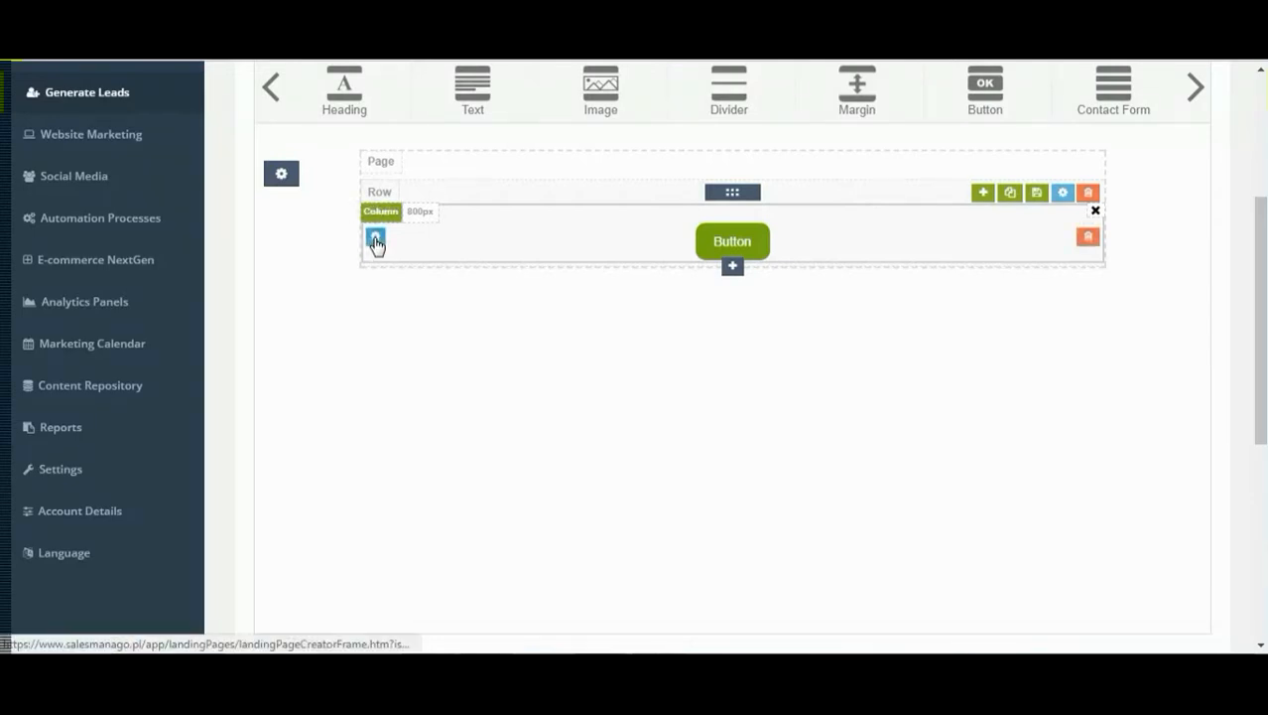
left_click(374, 239)
scroll(603, 232, "down", 1)
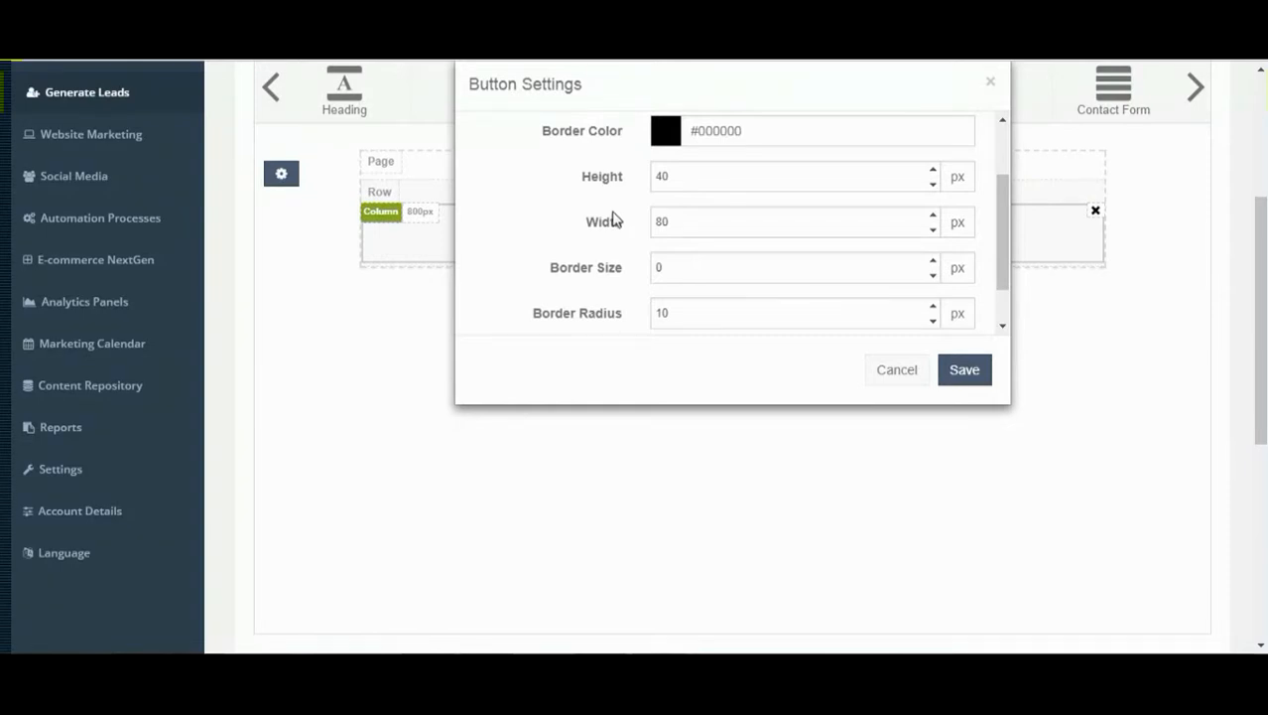
scroll(608, 233, "down", 1)
scroll(586, 268, "down", 1)
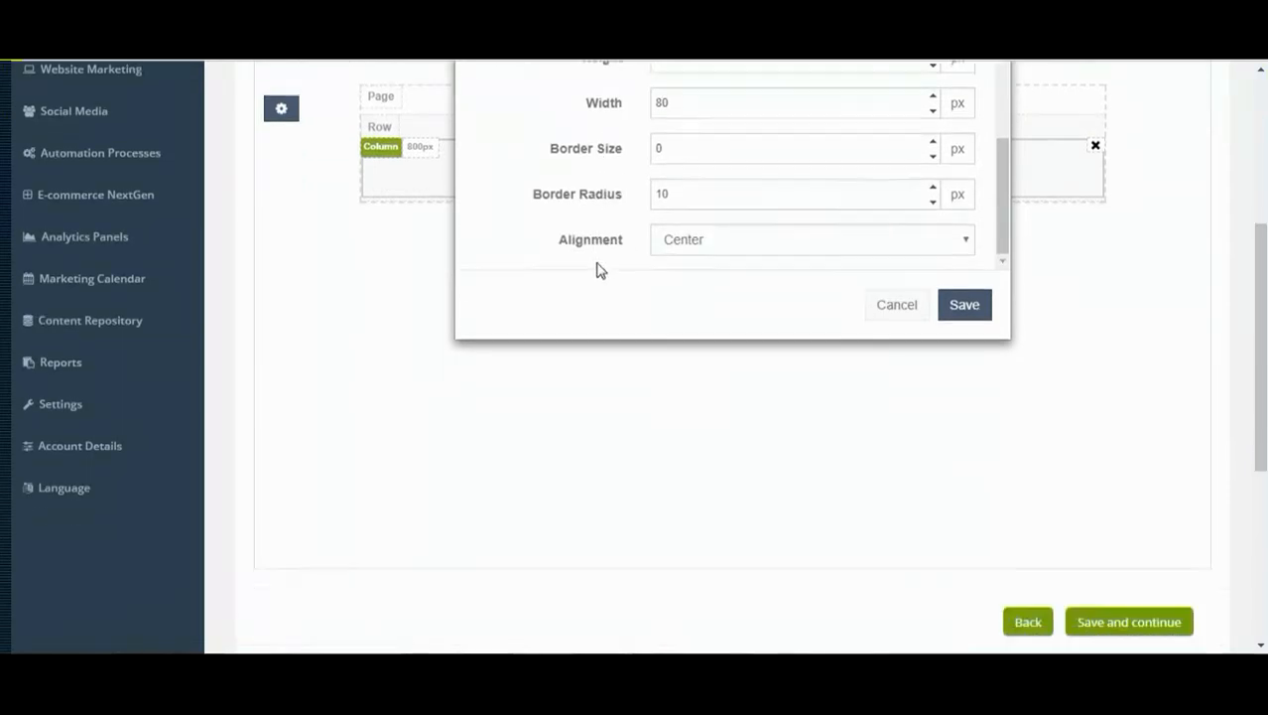
scroll(620, 233, "up", 1)
scroll(623, 228, "down", 1)
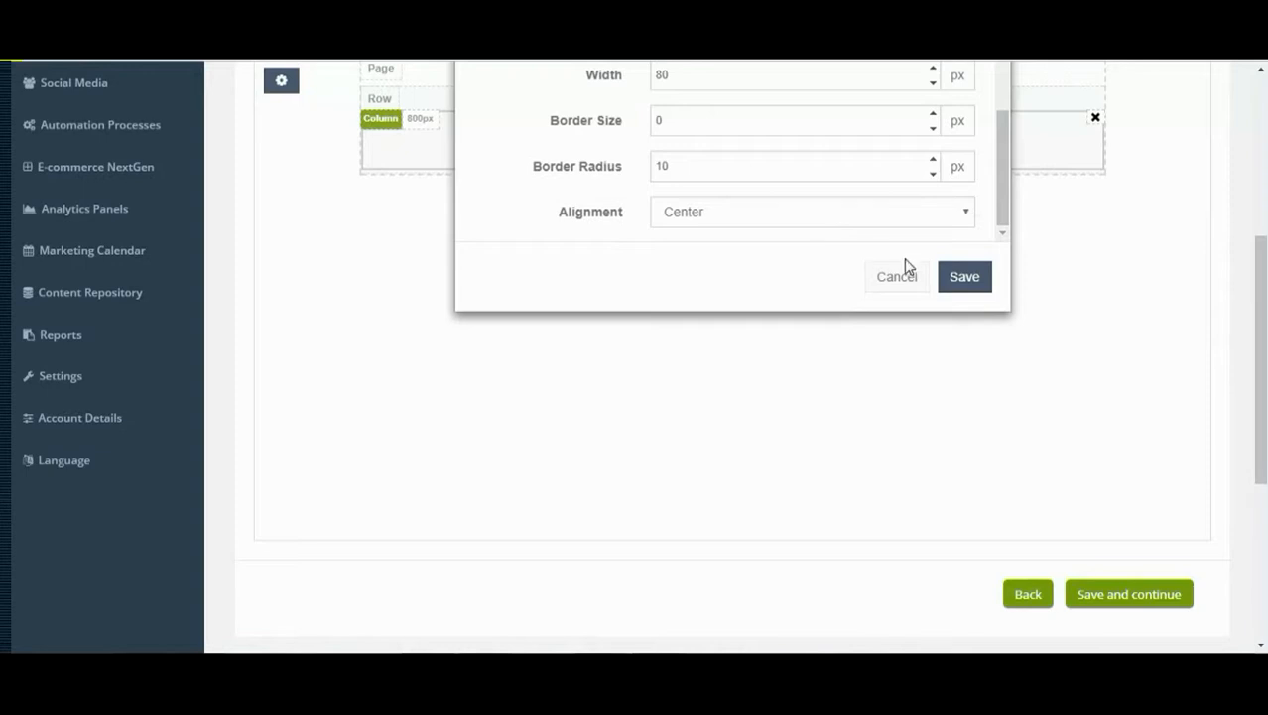
left_click(959, 278)
scroll(993, 357, "up", 3)
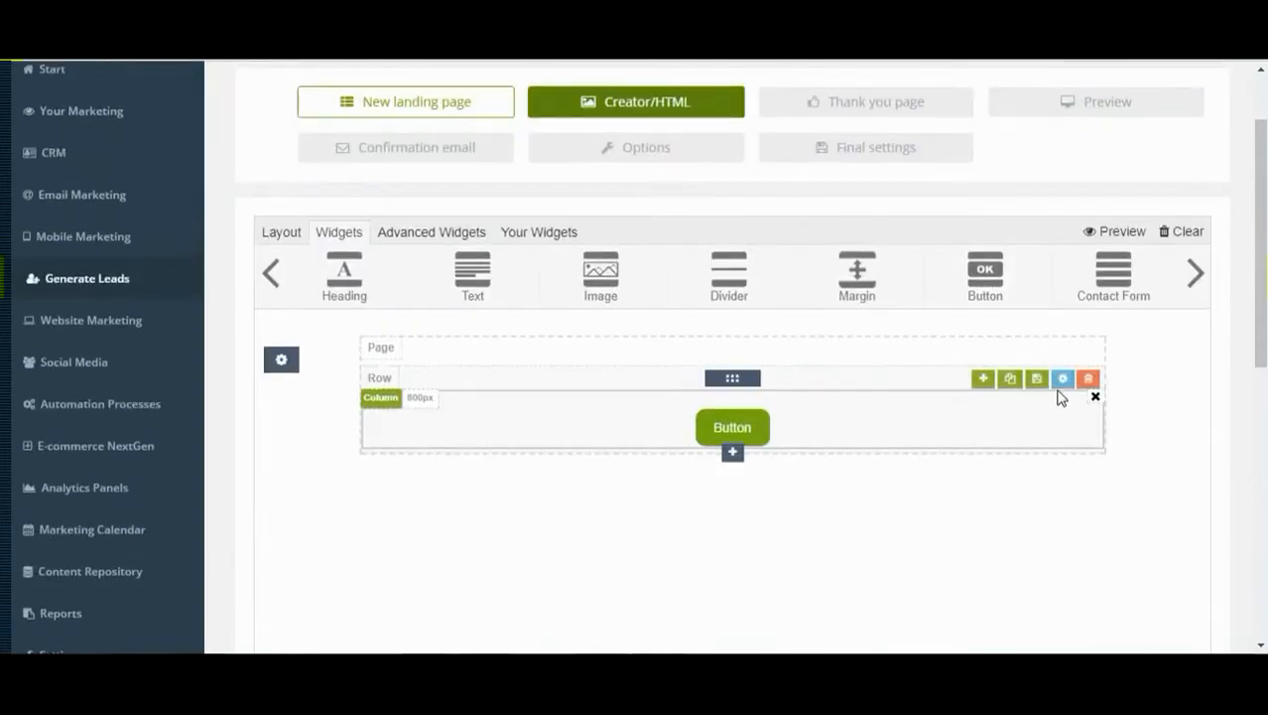
left_click(1088, 378)
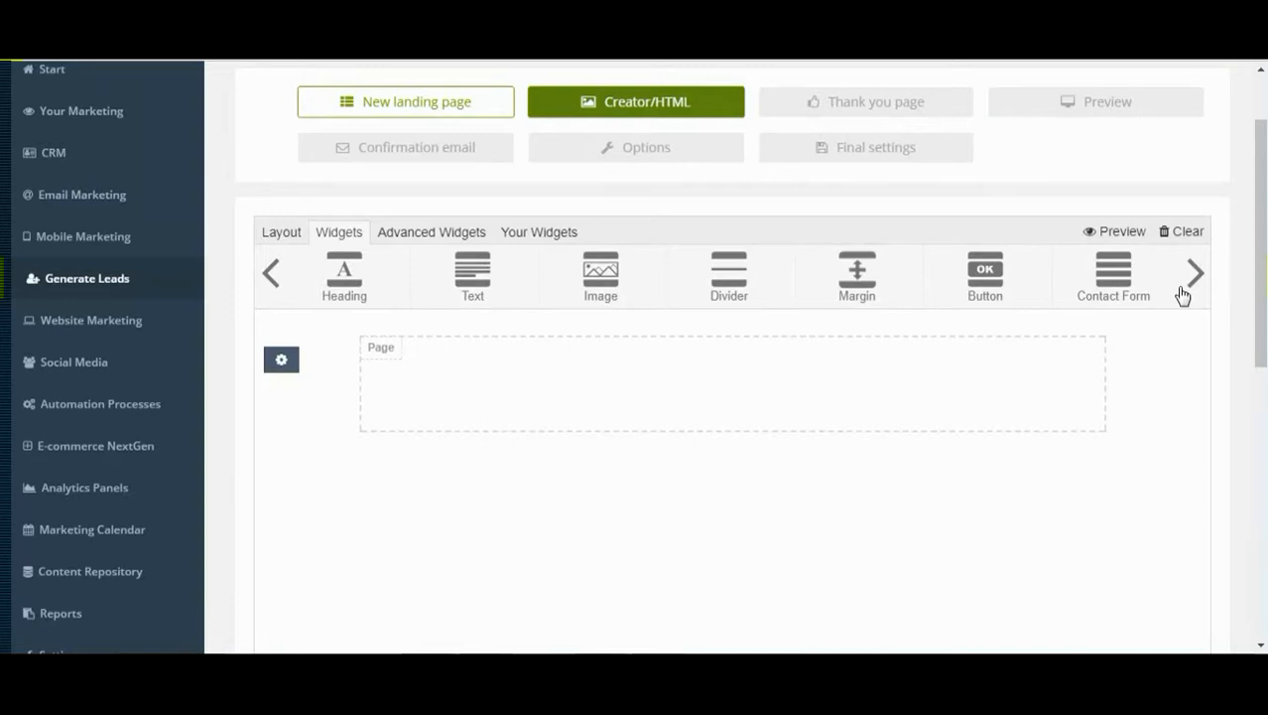
Step: Place a Social media widget on the page, review its style, alignment, spacing and network link settings, and save them
left_click(1191, 274)
left_click_drag(1111, 271, 809, 410)
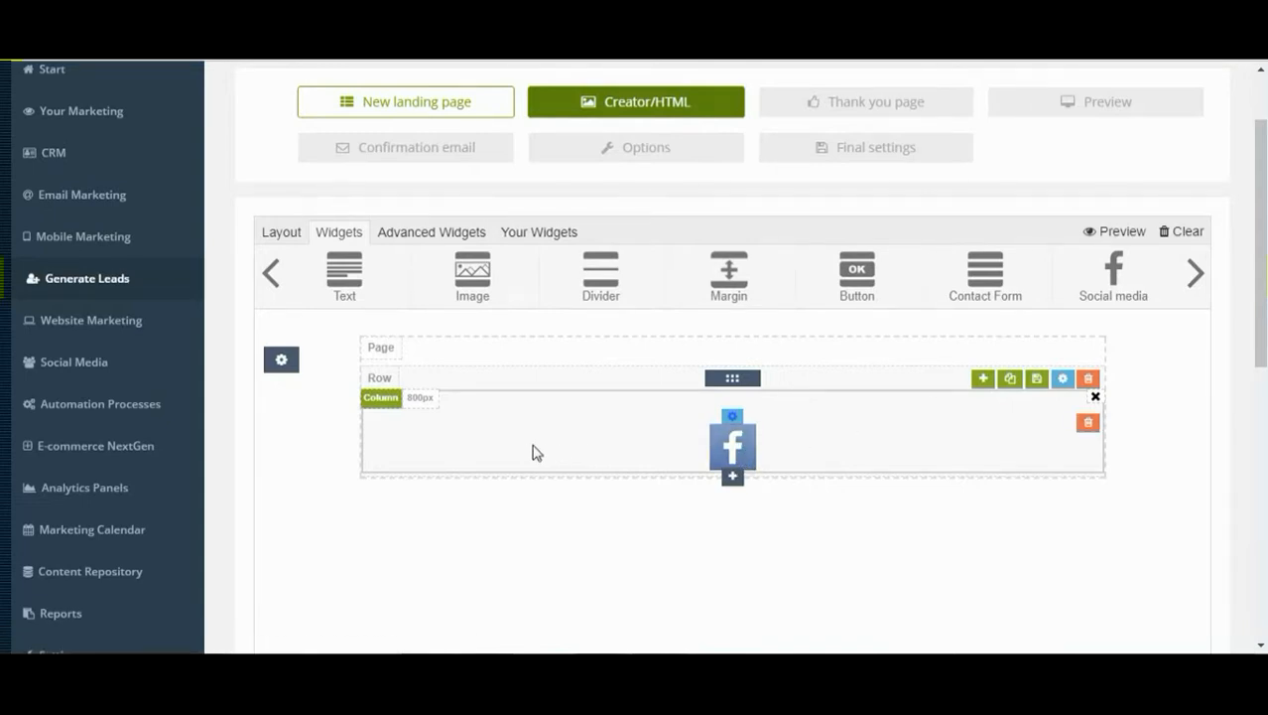
left_click(732, 415)
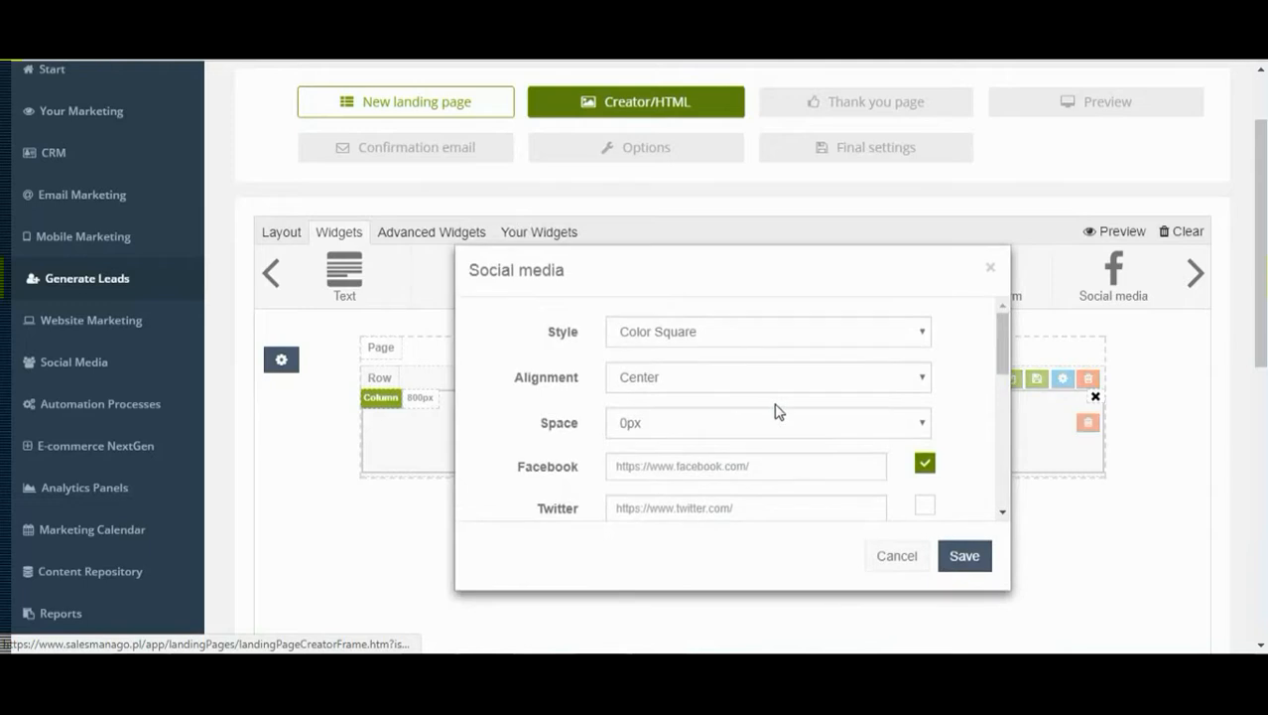
scroll(726, 348, "down", 3)
scroll(688, 358, "down", 2)
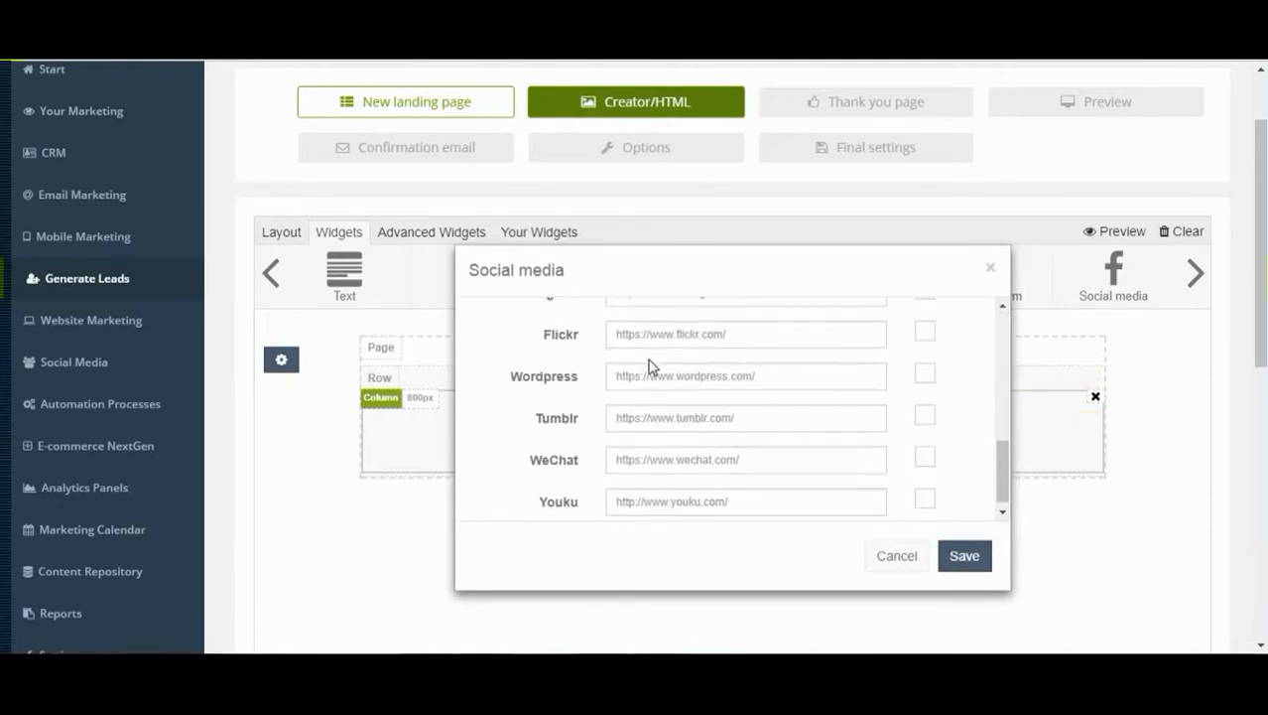
scroll(651, 366, "up", 6)
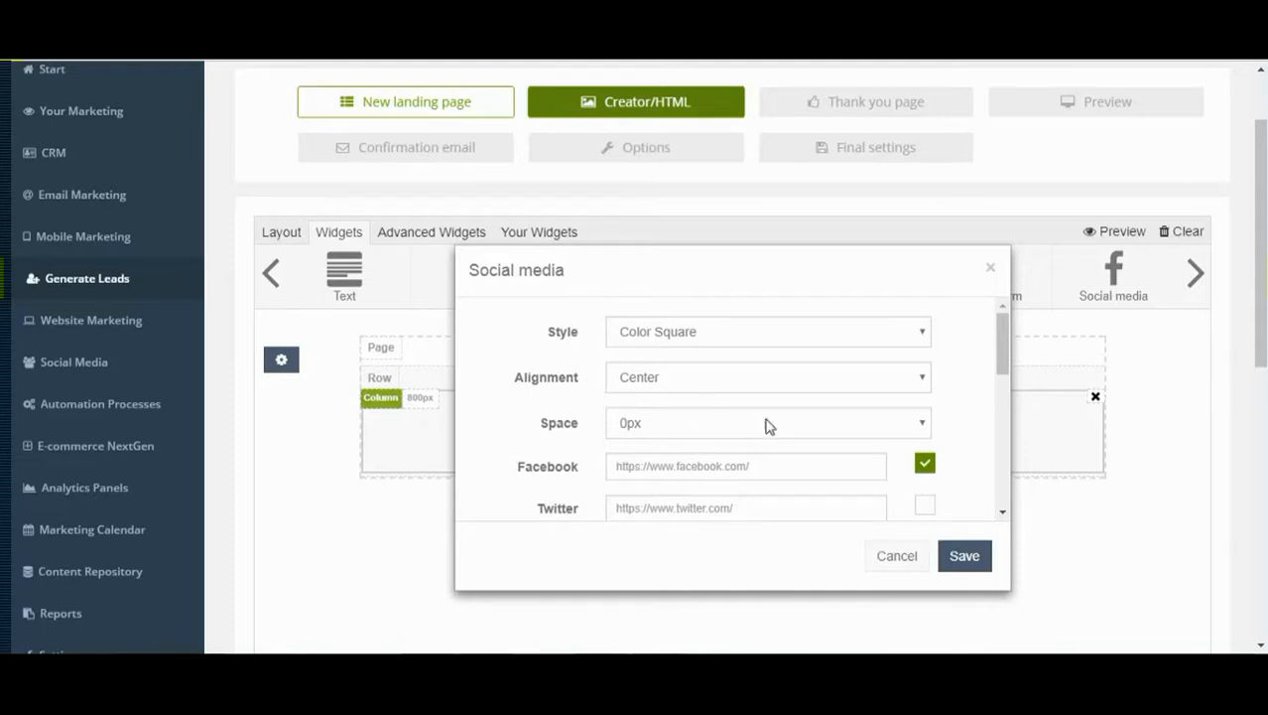
left_click(978, 567)
Step: Place an Image + Text widget on the page, fill its image area with the blue brain illustration from the gallery, and delete its row
scroll(673, 480, "down", 1)
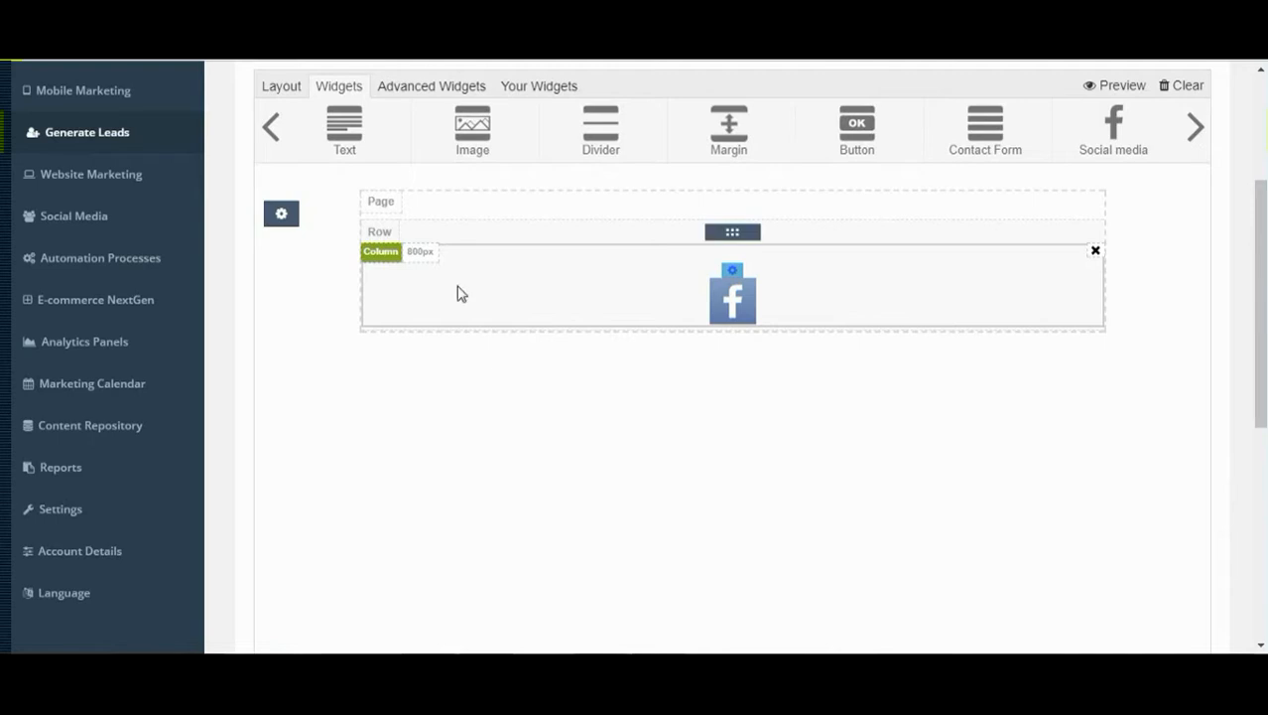
left_click(425, 89)
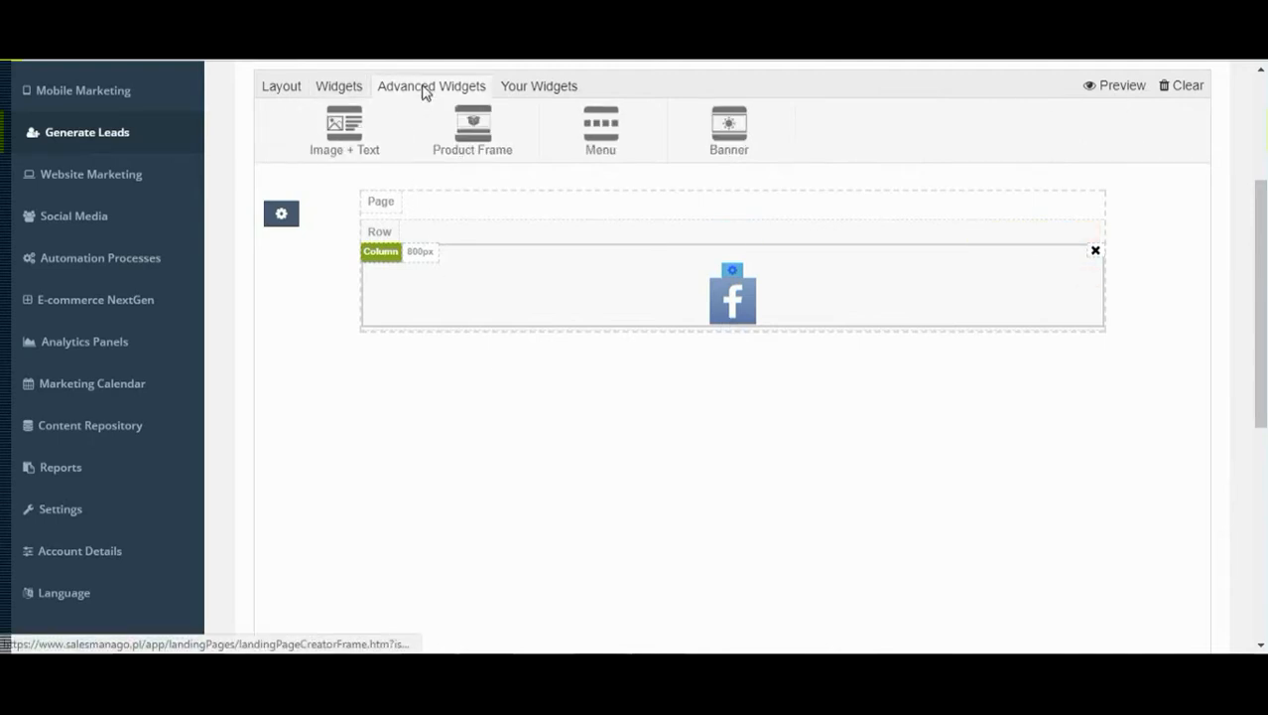
left_click_drag(362, 130, 750, 303)
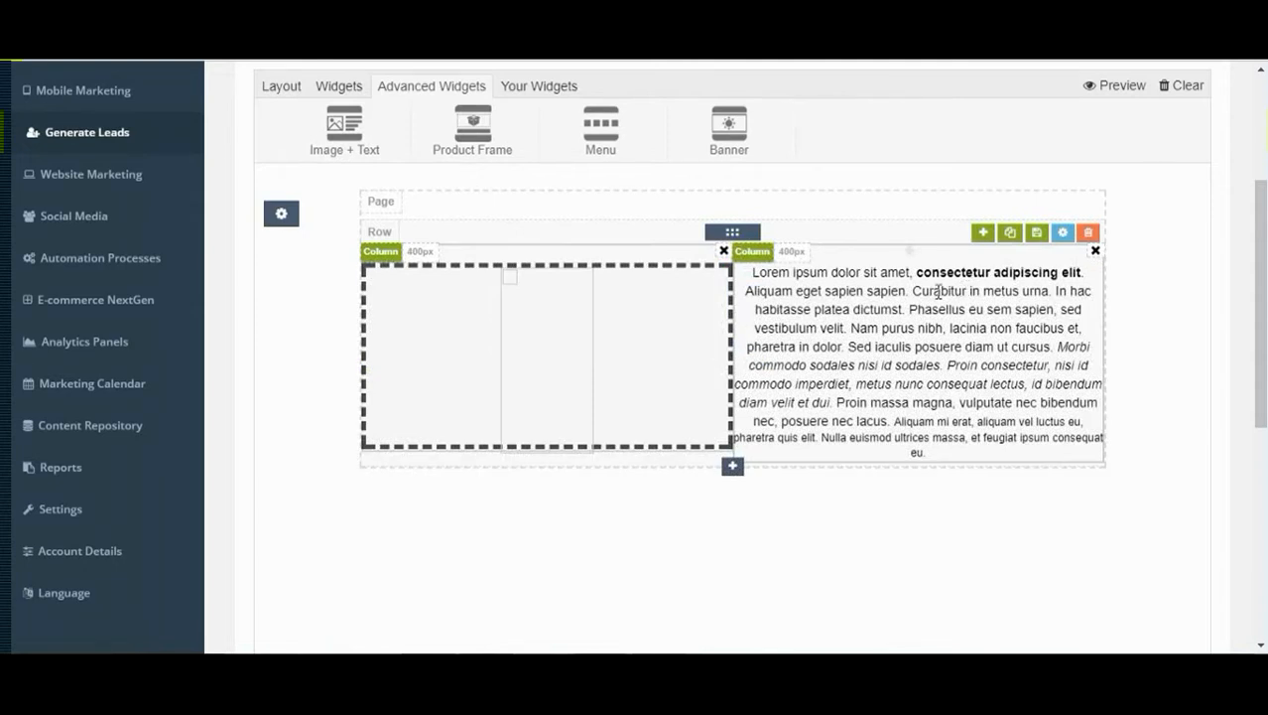
mouse_move(712, 314)
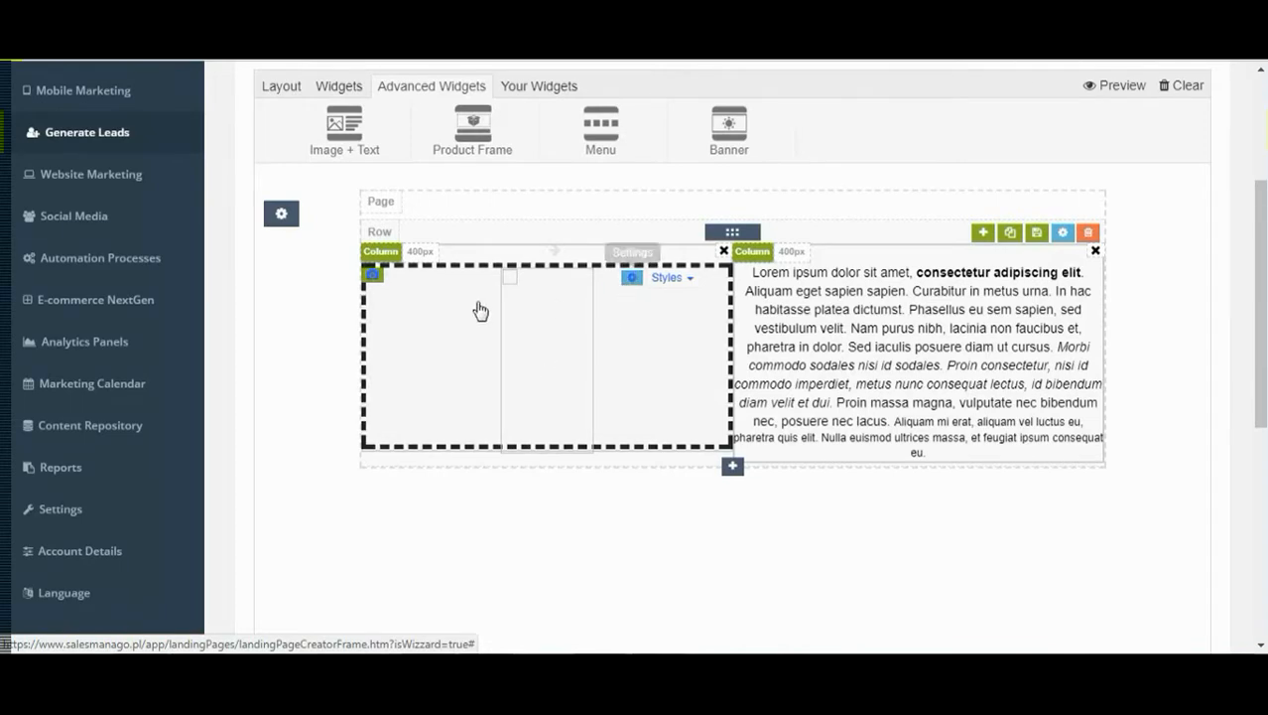
left_click(375, 279)
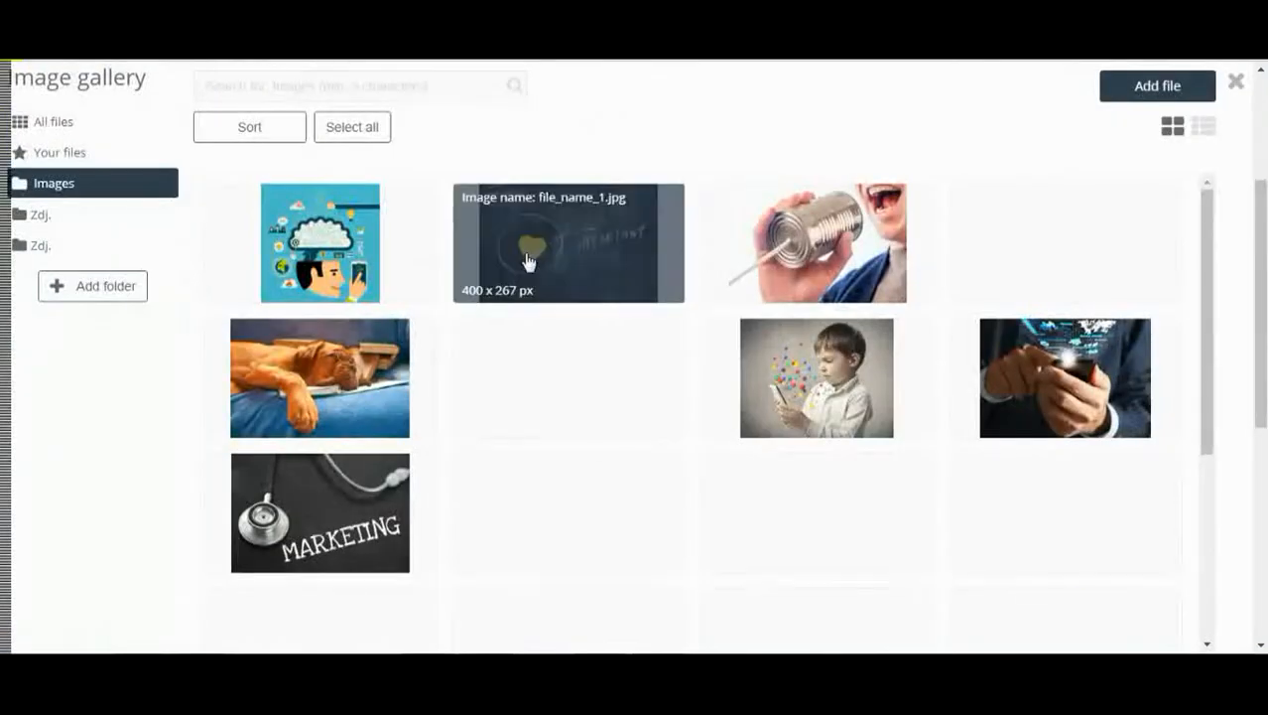
left_click(362, 251)
left_click(1128, 263)
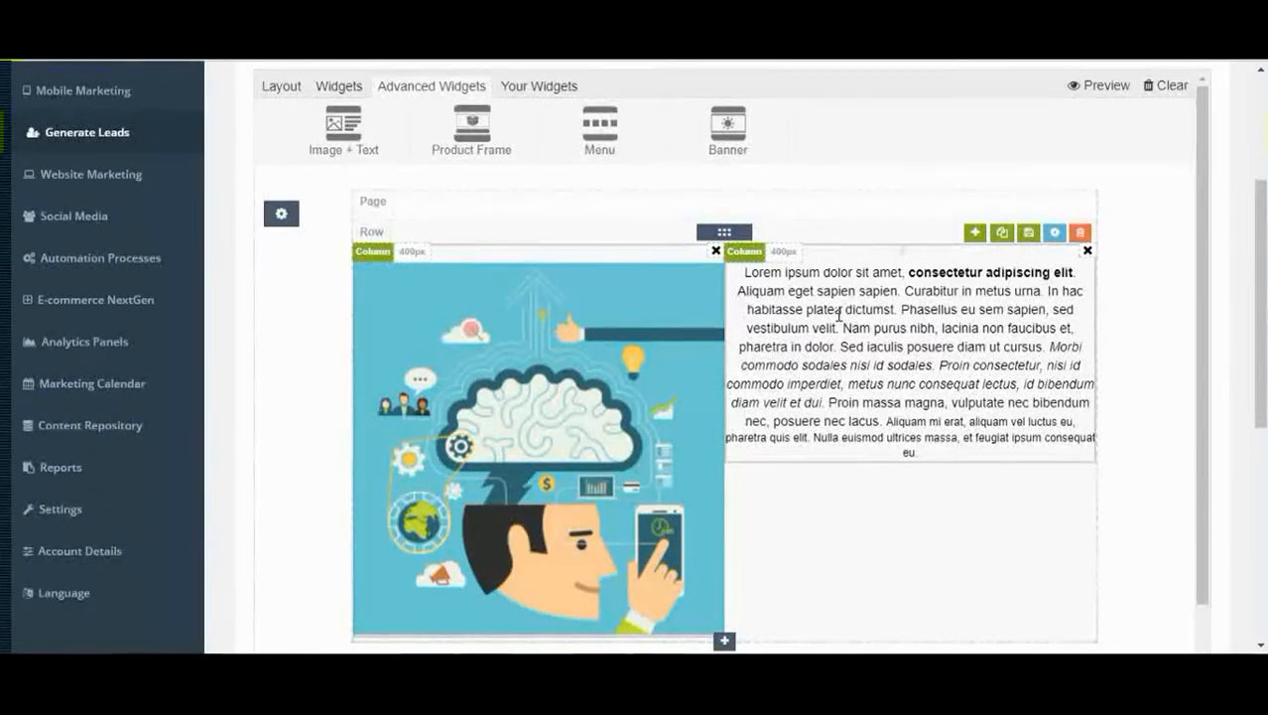
left_click(1082, 233)
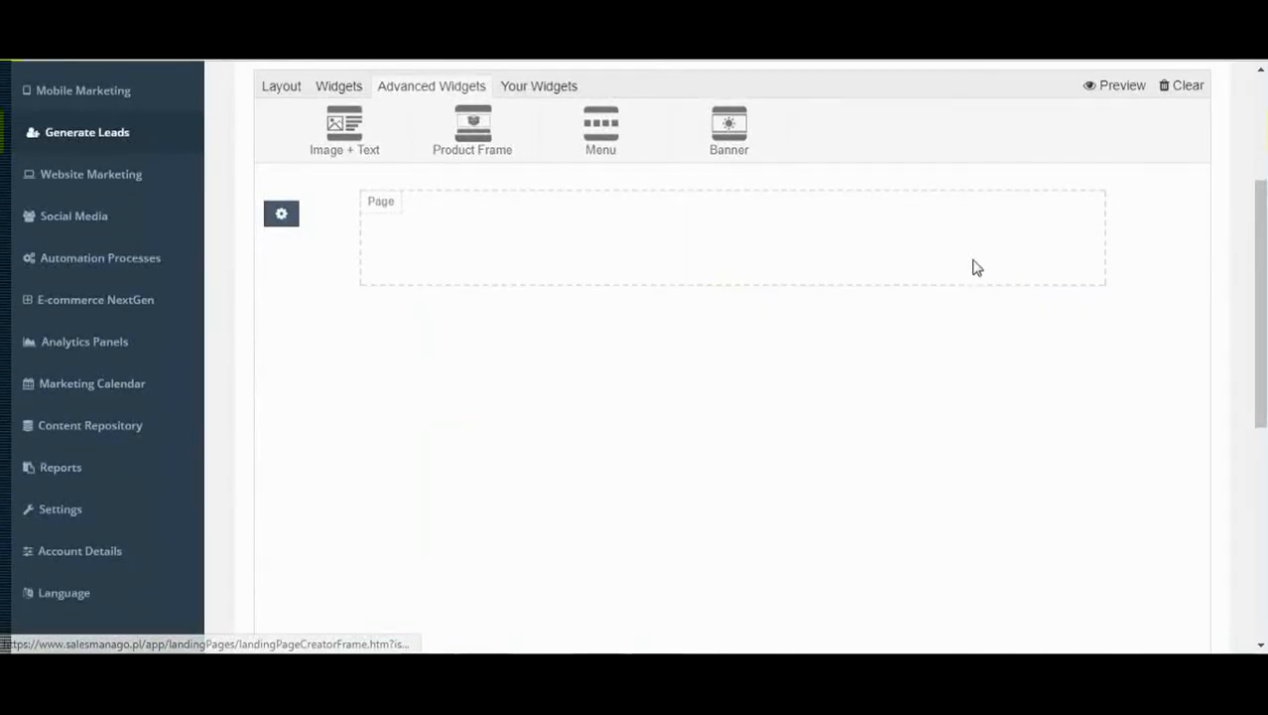
Step: Place a Product Frame widget on the page and set its background color to #c797c7 and max products in row to 3
left_click_drag(487, 147, 723, 263)
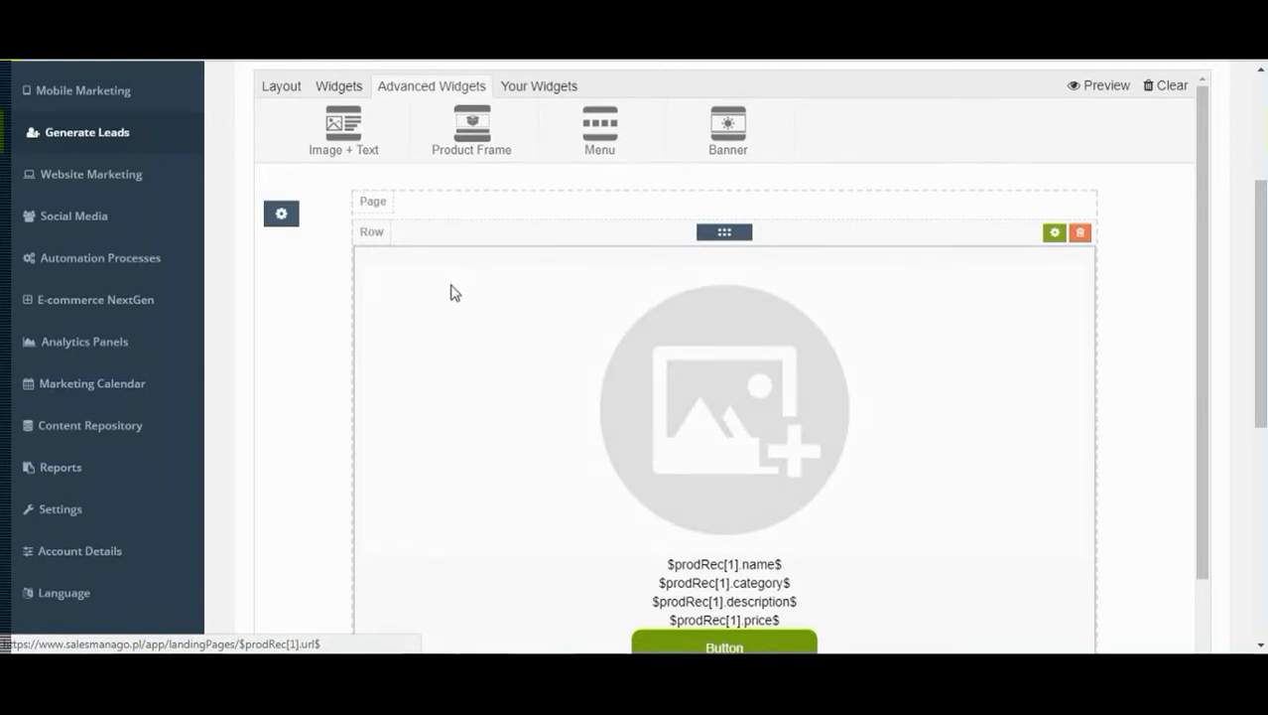
left_click(1054, 238)
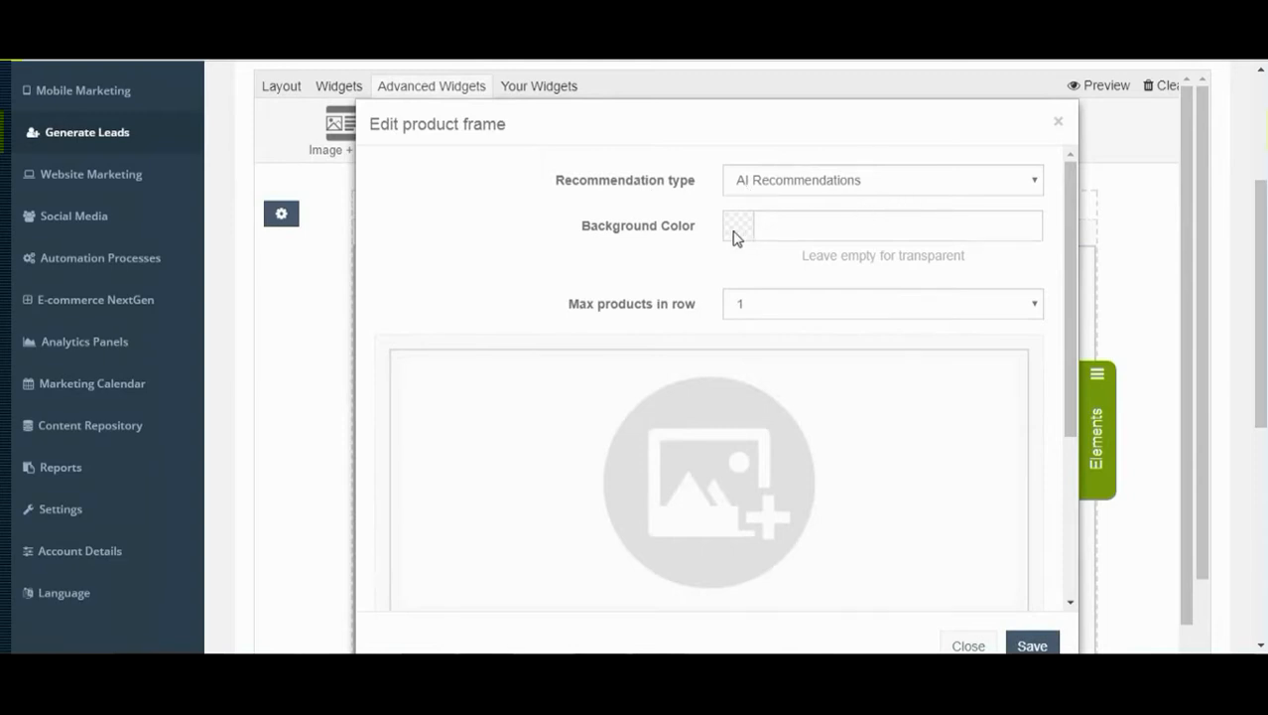
left_click(781, 227)
left_click(799, 285)
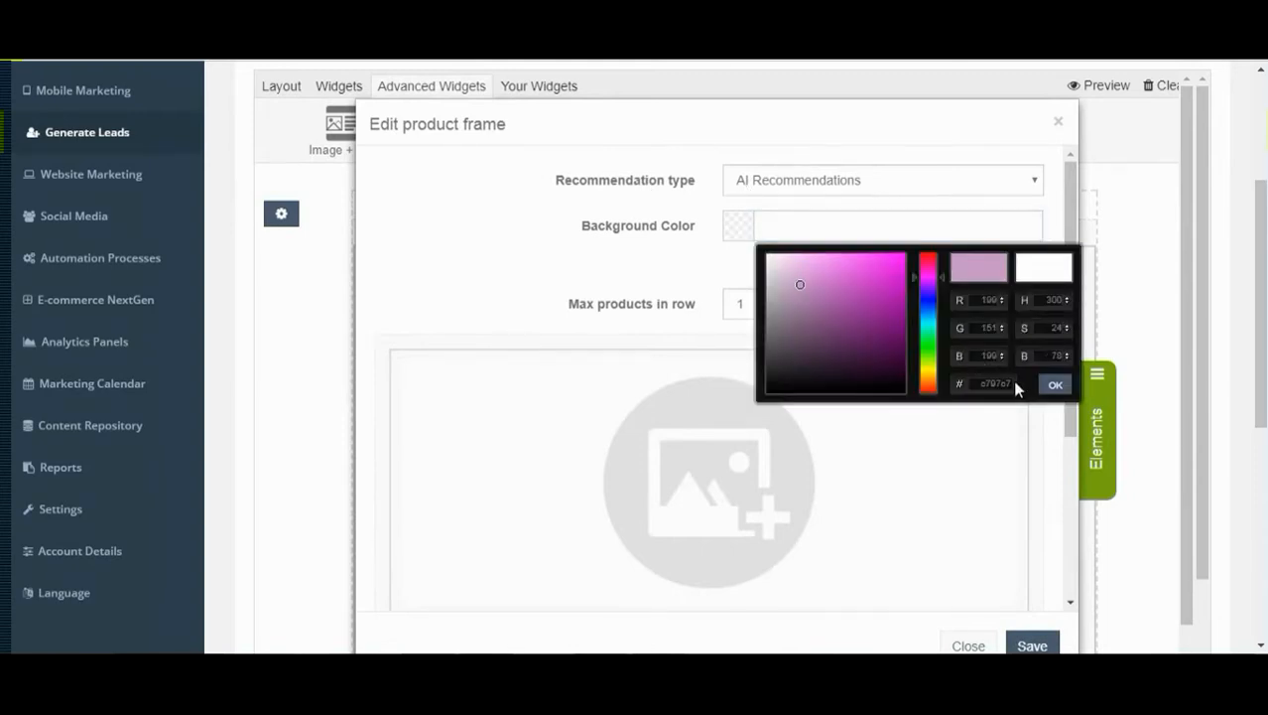
left_click(1055, 384)
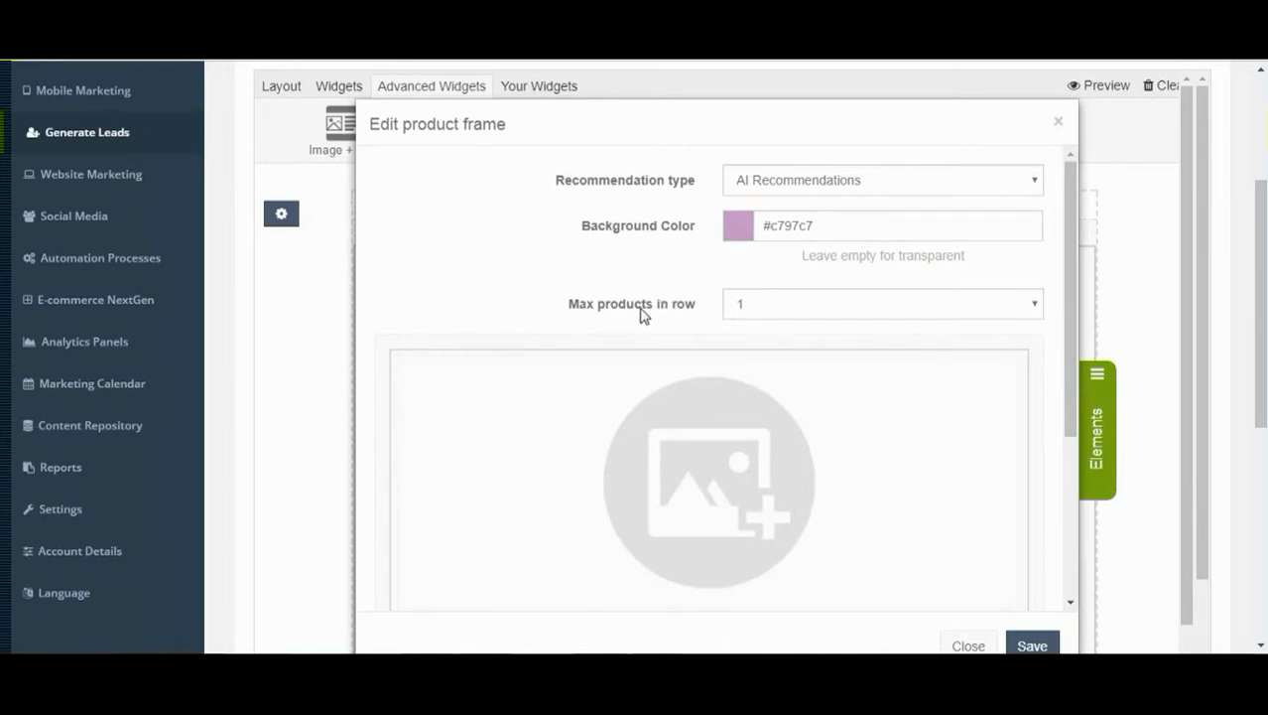
scroll(940, 255, "down", 2)
left_click(1035, 212)
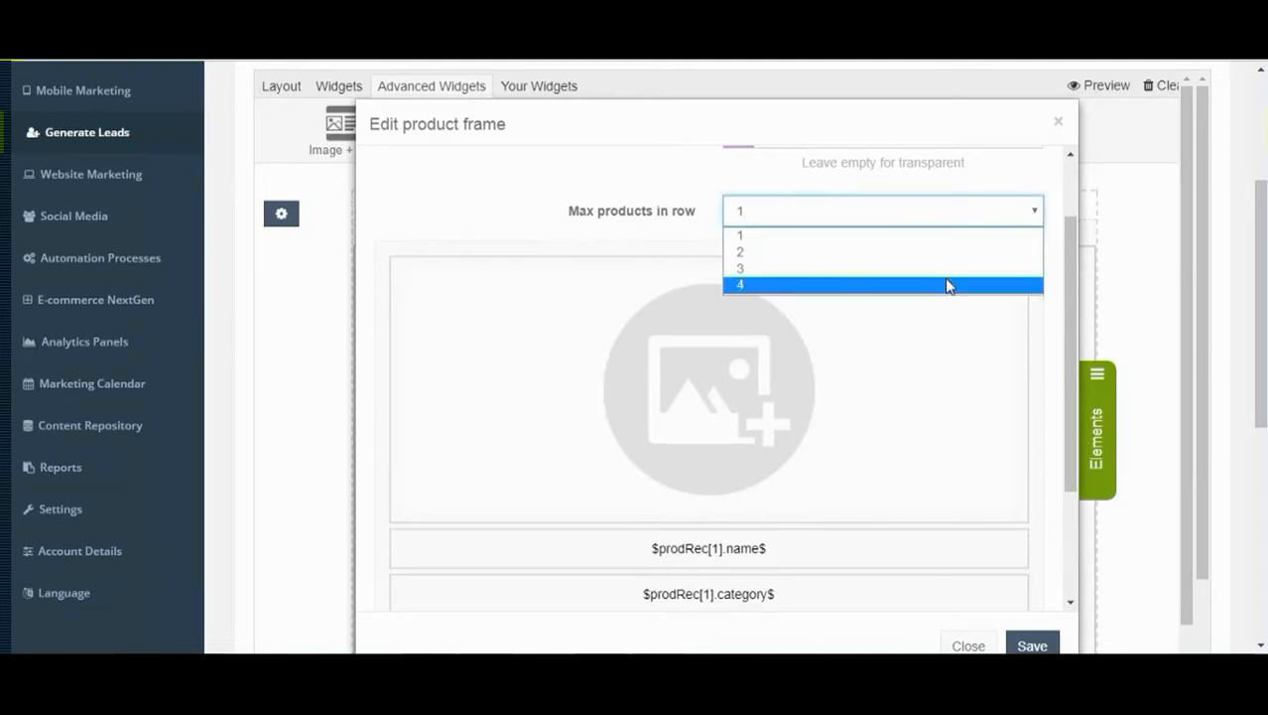
left_click(931, 271)
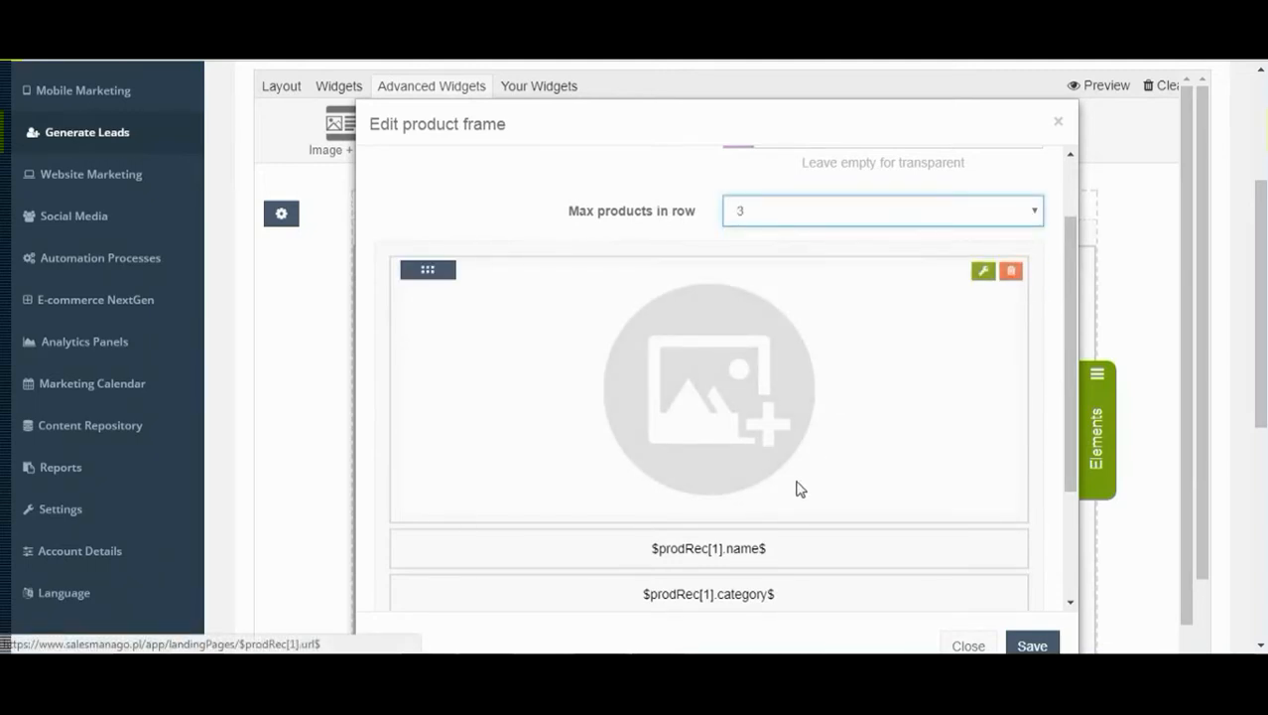
Step: Review the product category field's length and height settings in the product frame and save them
scroll(749, 525, "down", 5)
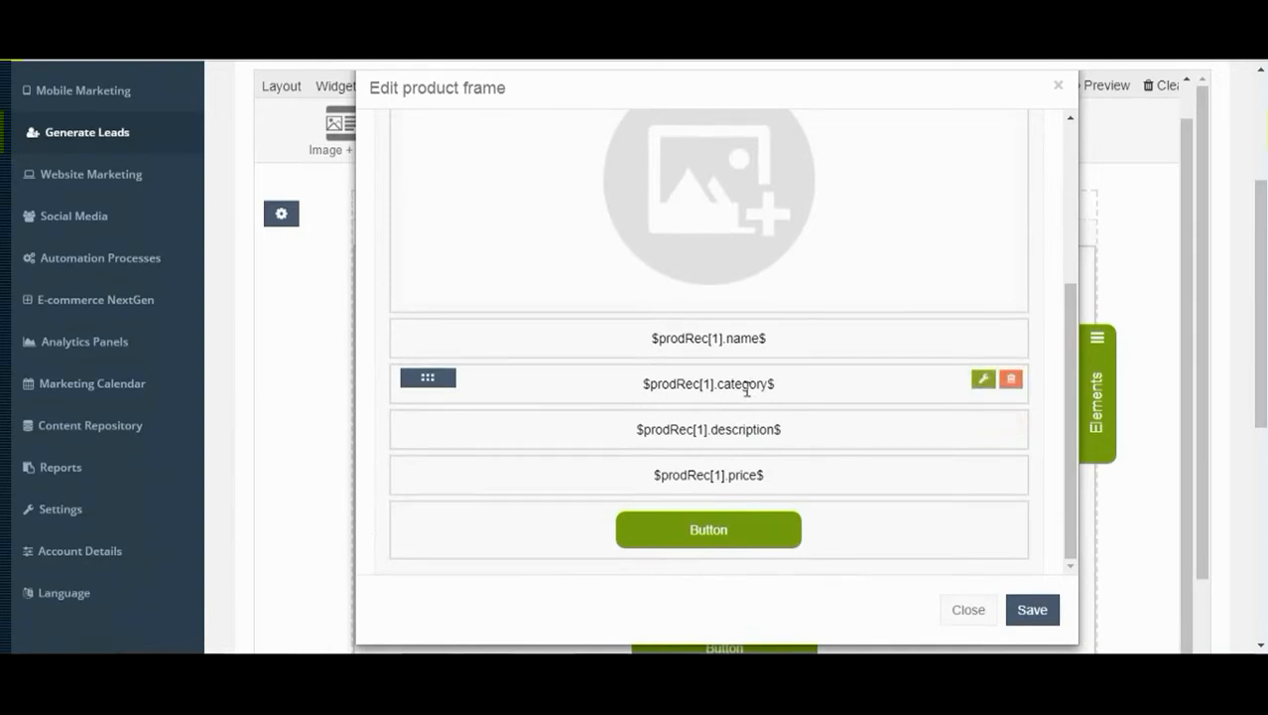
left_click(981, 381)
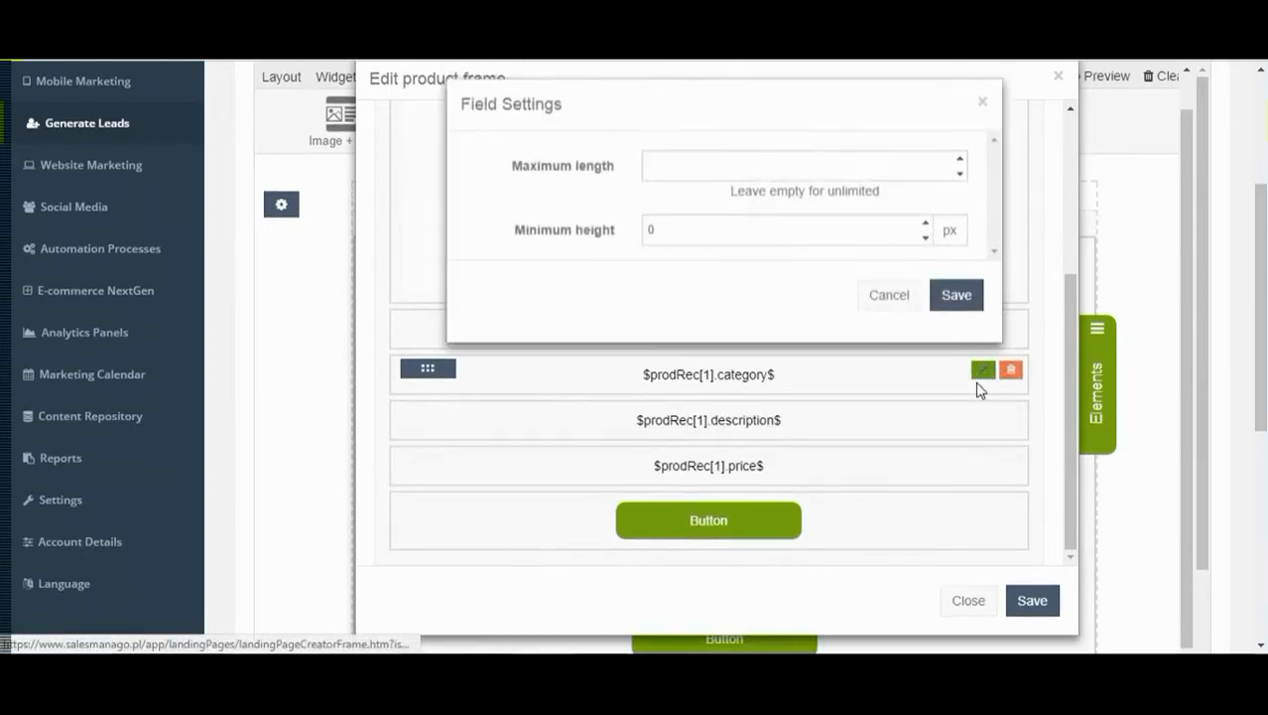
left_click(955, 307)
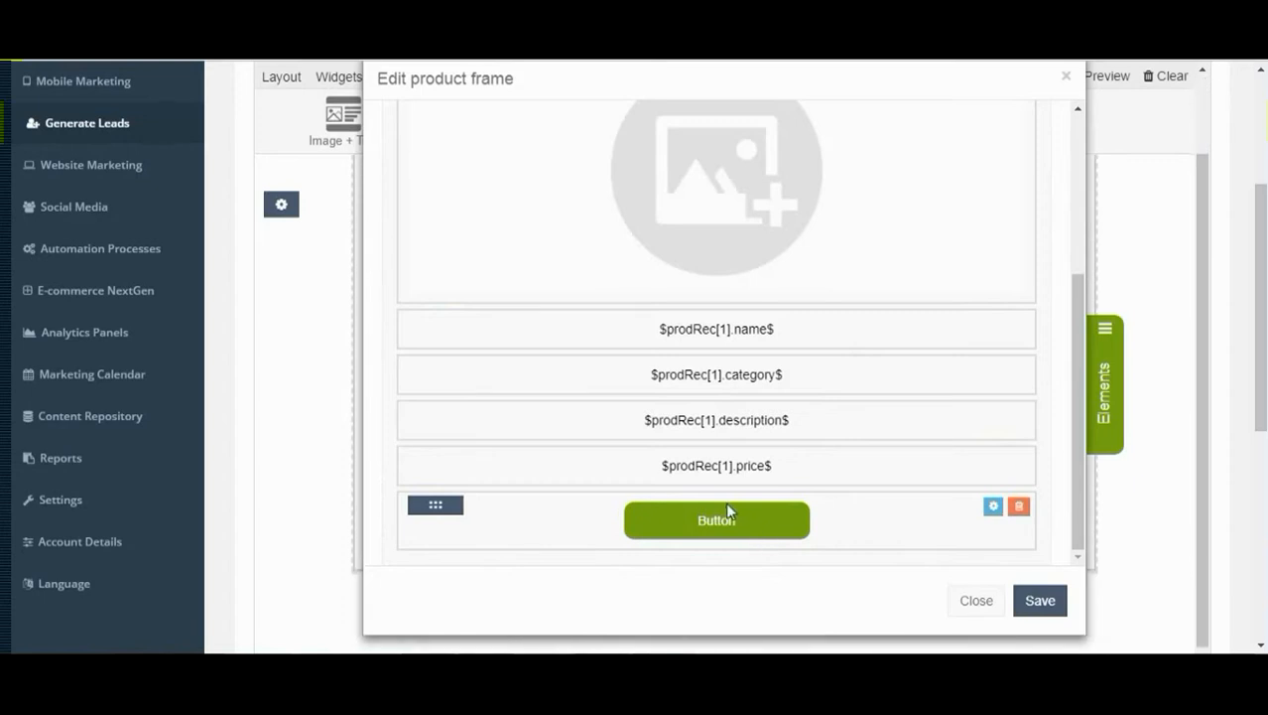
Step: Review and save the product frame button's size, border and alignment settings, and select its label to view the text formatting options
left_click(993, 505)
scroll(620, 238, "up", 1)
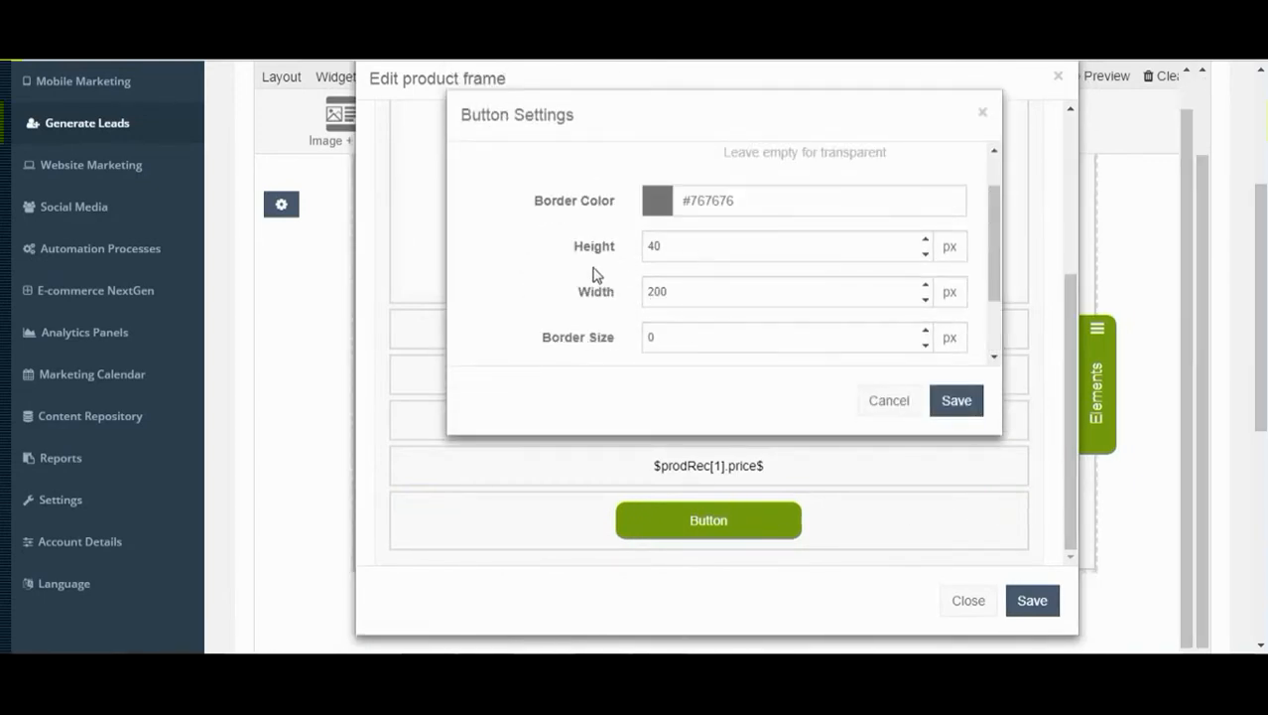
scroll(612, 273, "down", 2)
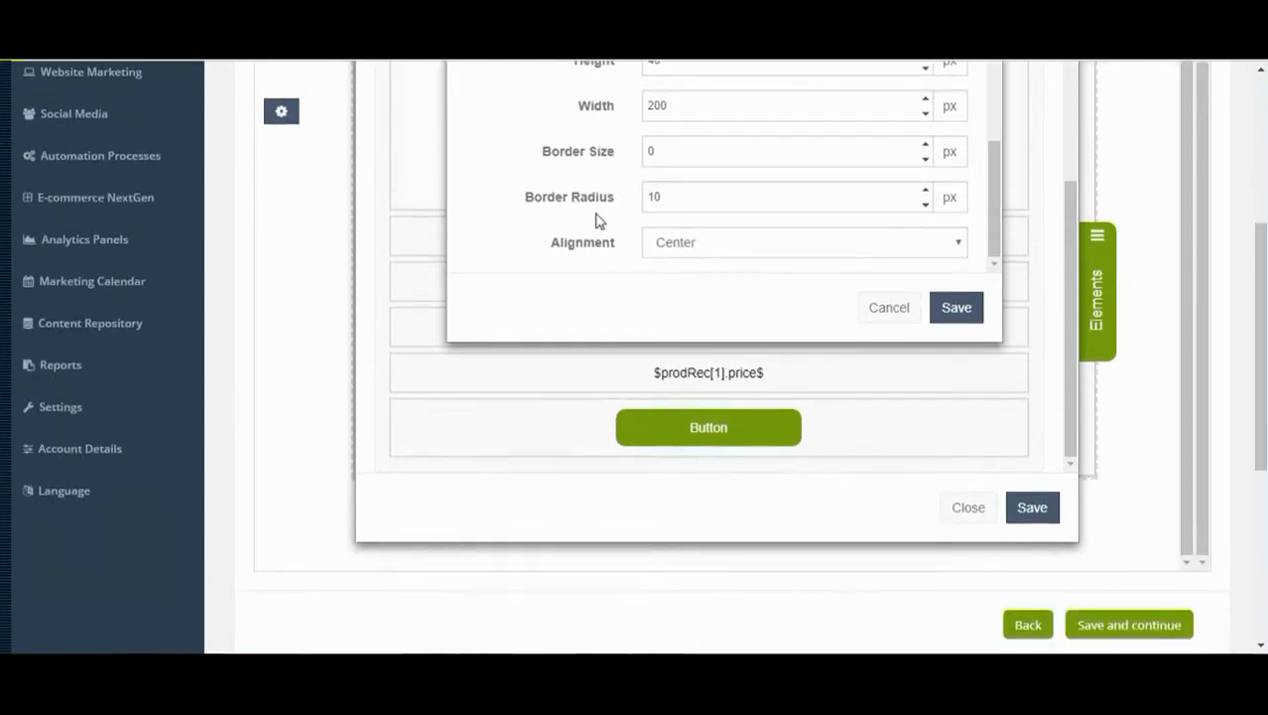
left_click(956, 310)
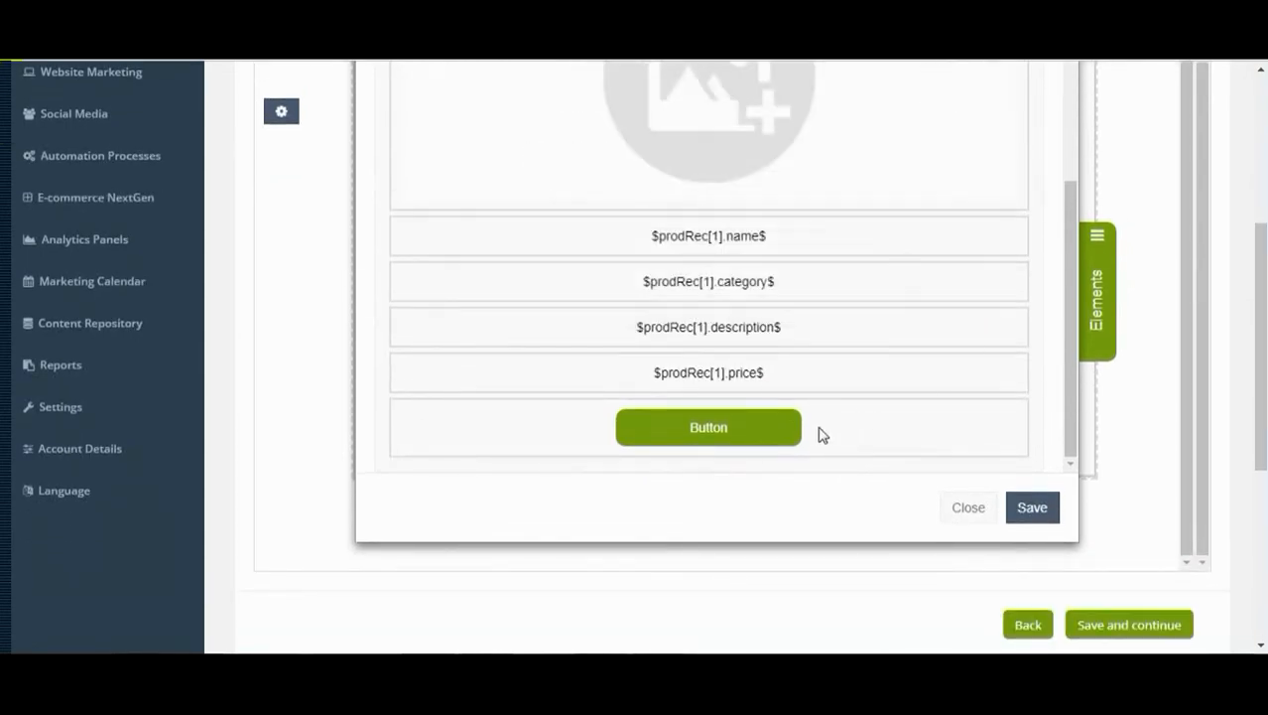
left_click(759, 431)
double_click(717, 427)
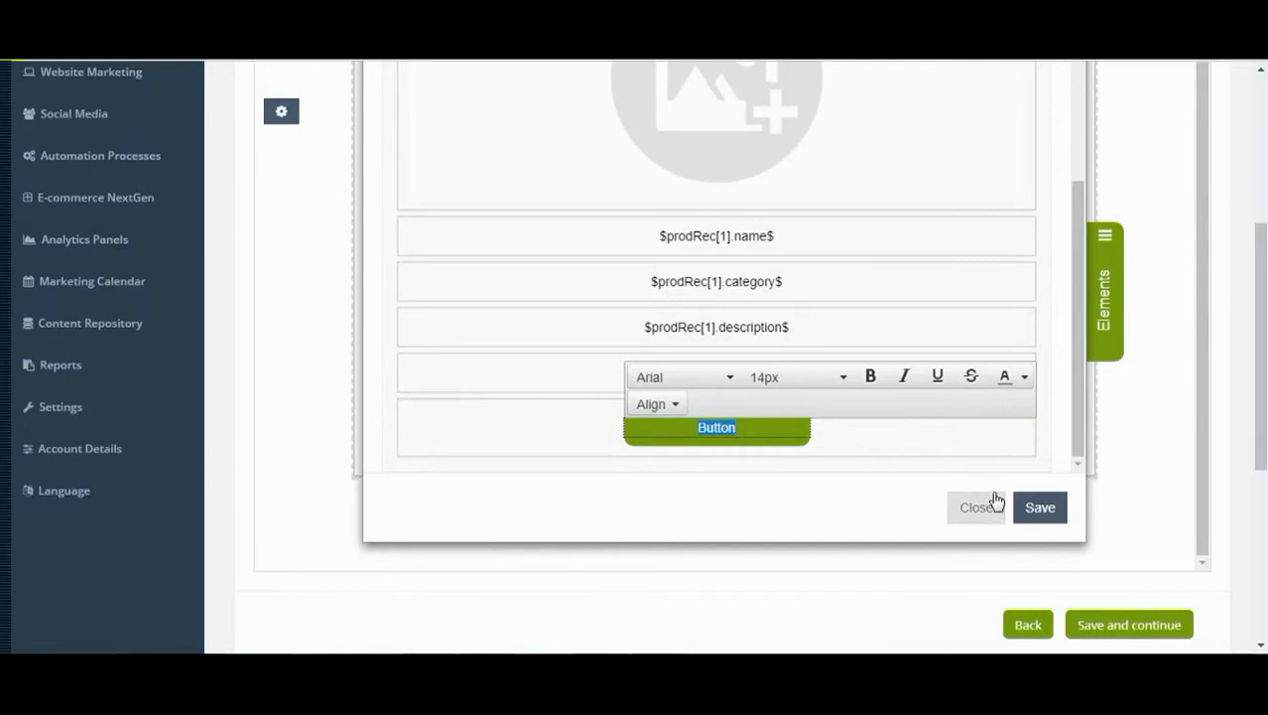
left_click(870, 465)
scroll(877, 422, "up", 1)
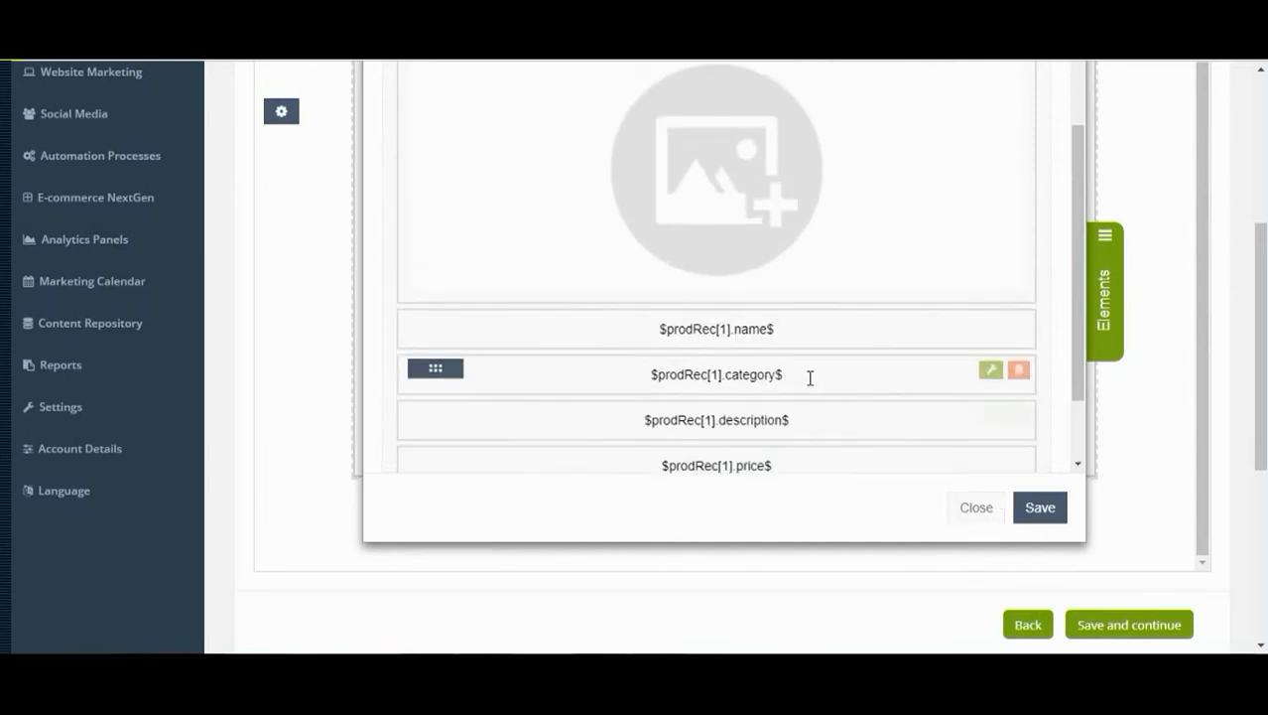
scroll(796, 343, "down", 1)
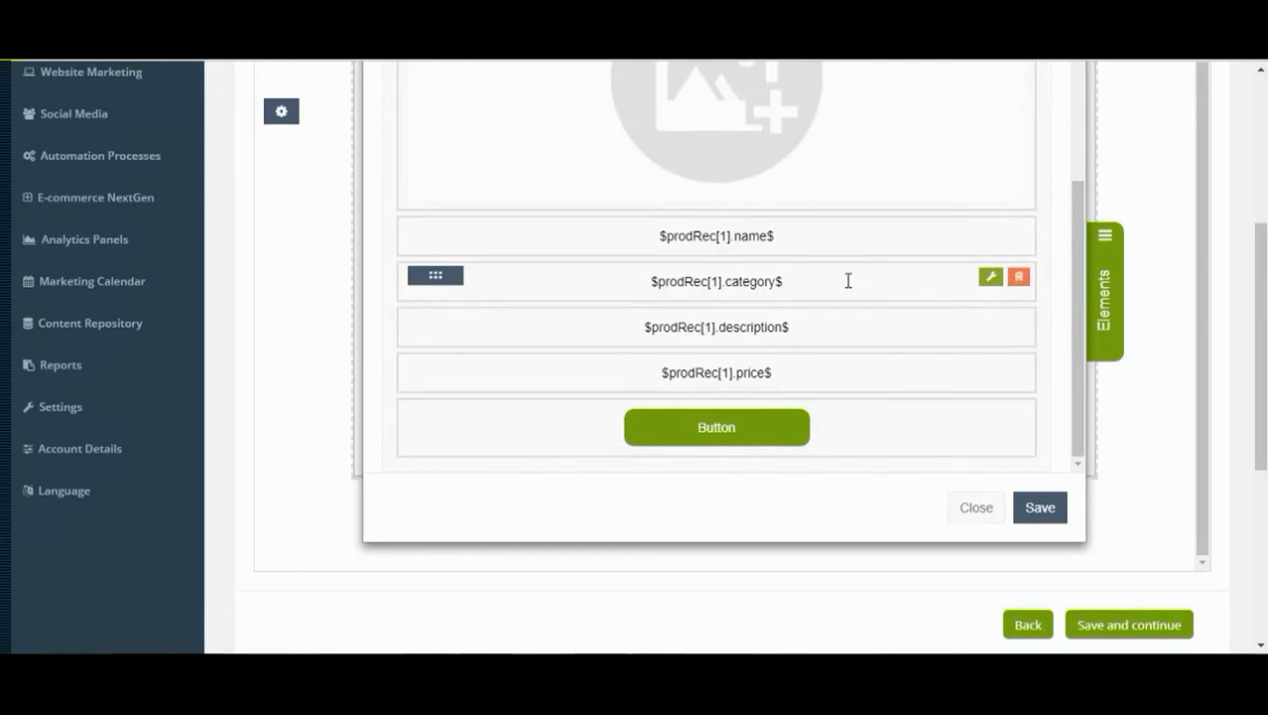
Step: Remove the category and description fields from the product frame, save it, and delete its row from the page
left_click(1021, 277)
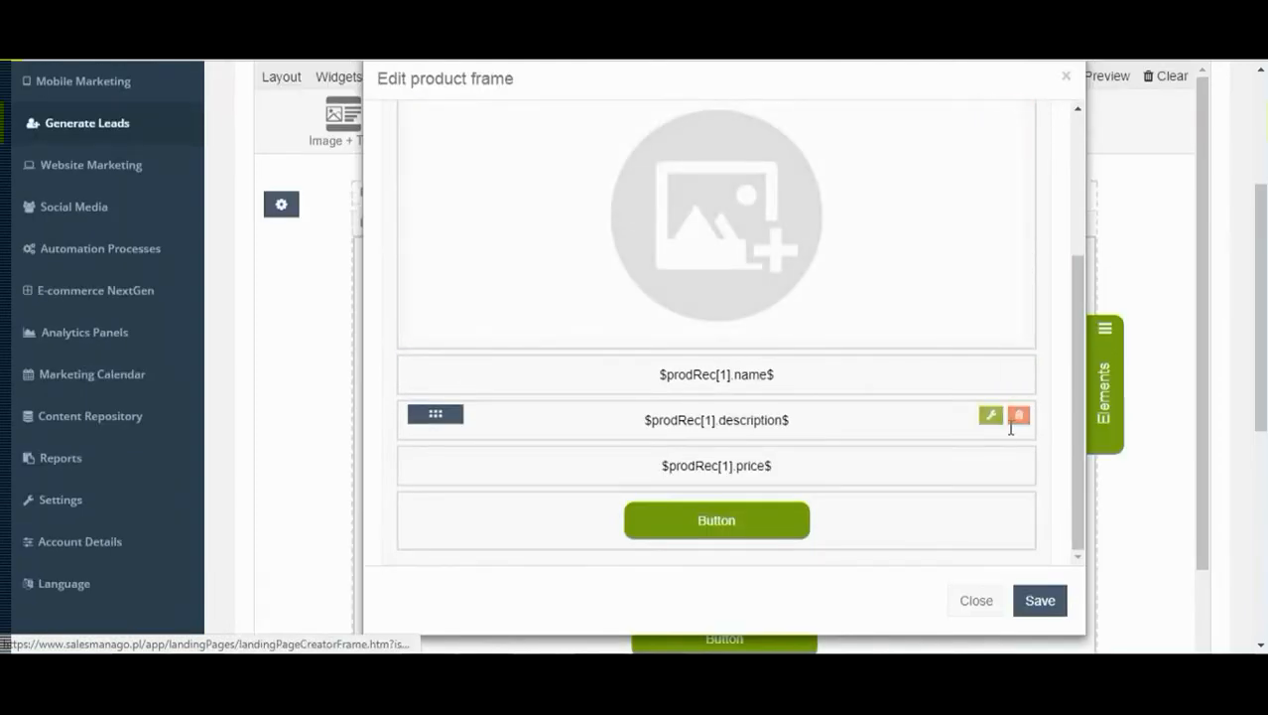
left_click(1023, 419)
left_click(1044, 508)
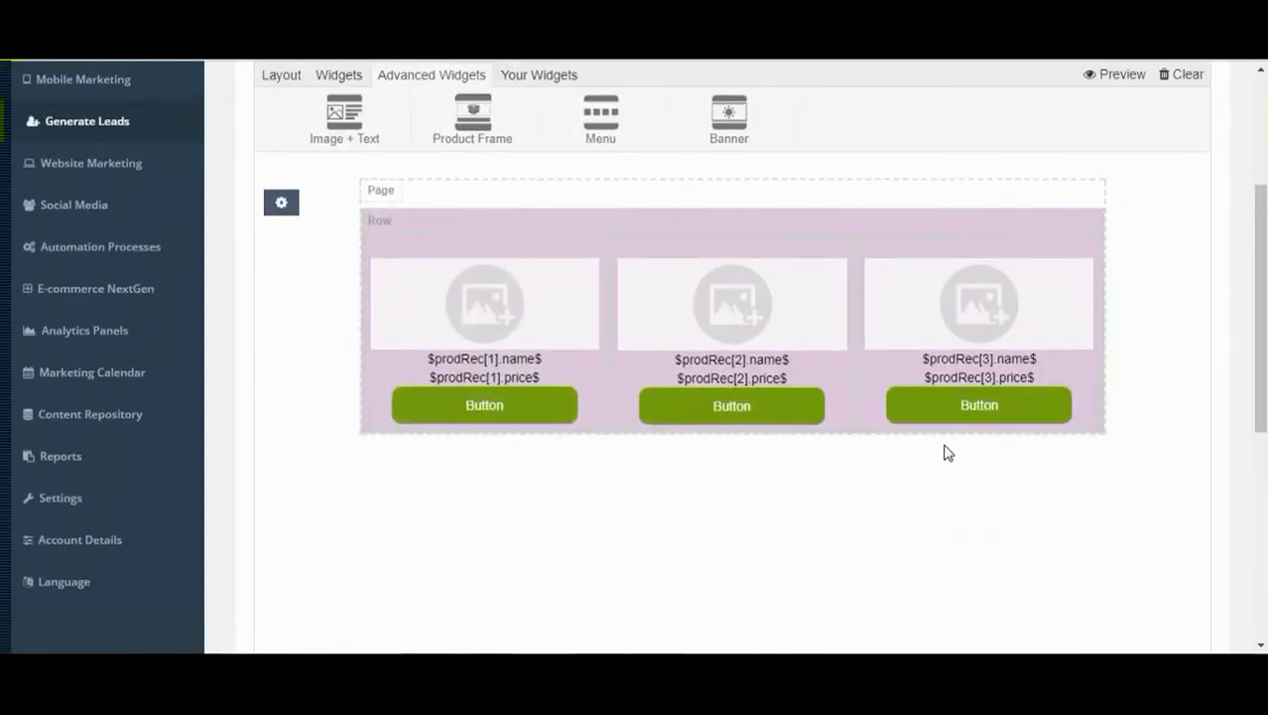
left_click(1085, 216)
Step: Place a Menu widget on the page, review its row settings and text formatting options, and delete its row
left_click_drag(601, 114, 737, 225)
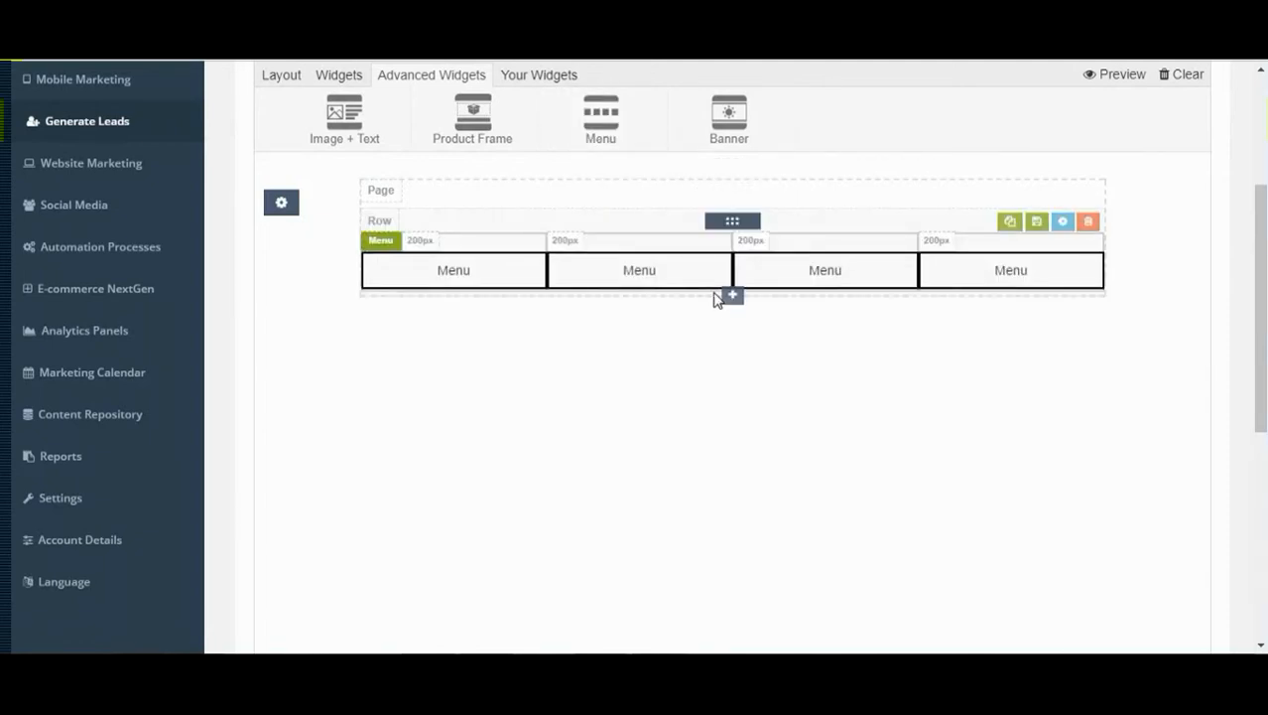
mouse_move(765, 274)
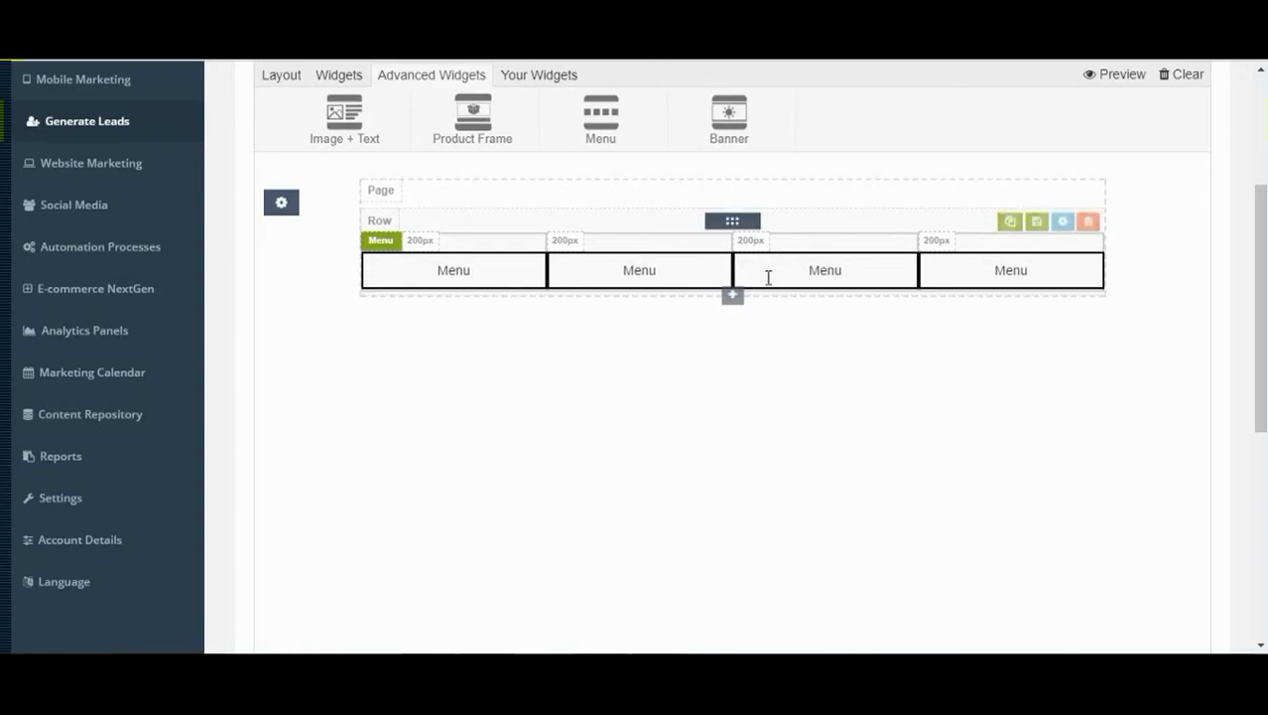
left_click(1060, 226)
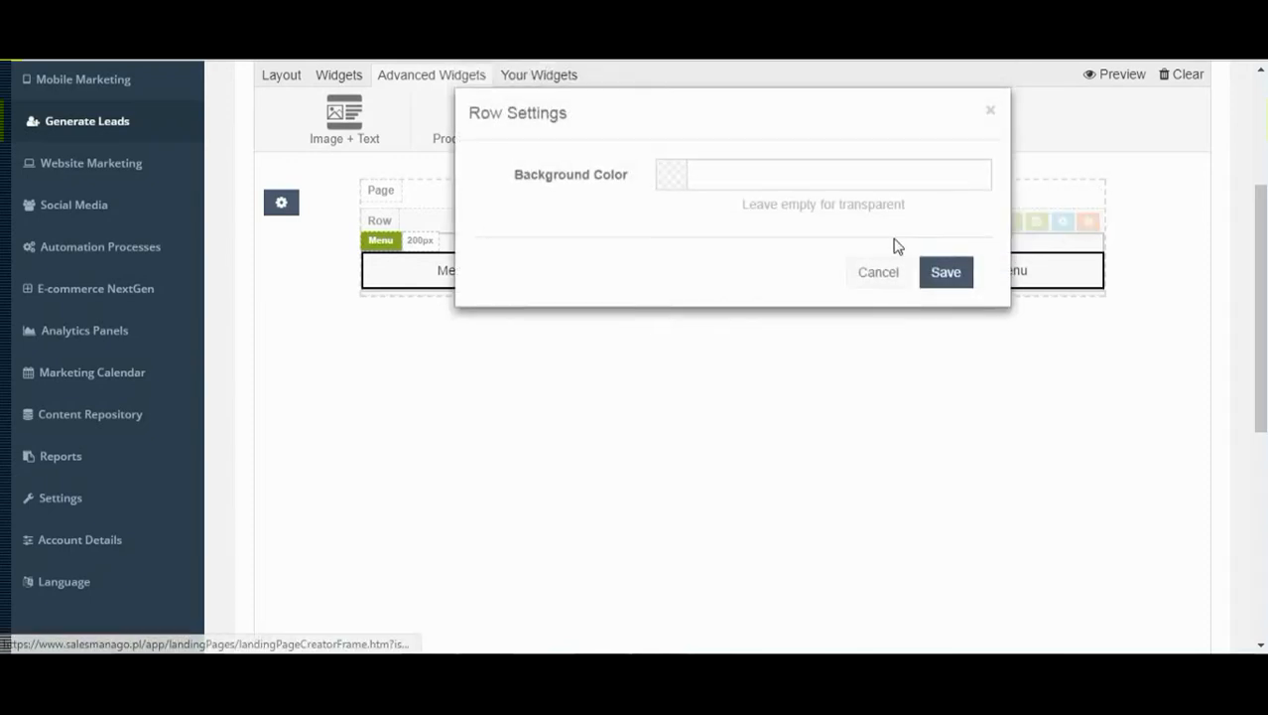
left_click(946, 273)
left_click(821, 268)
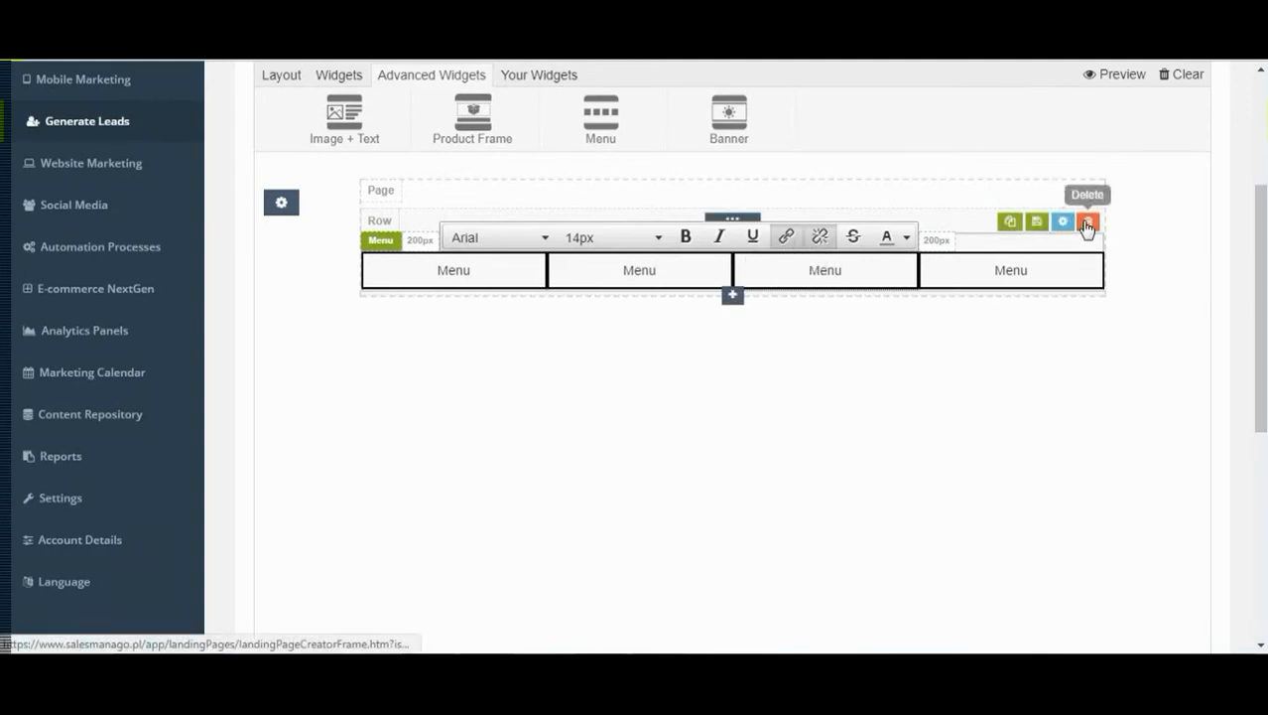
left_click(1088, 226)
Step: Place a Banner widget on the page, review and save its image settings, and show your own saved widgets
left_click_drag(730, 124, 766, 249)
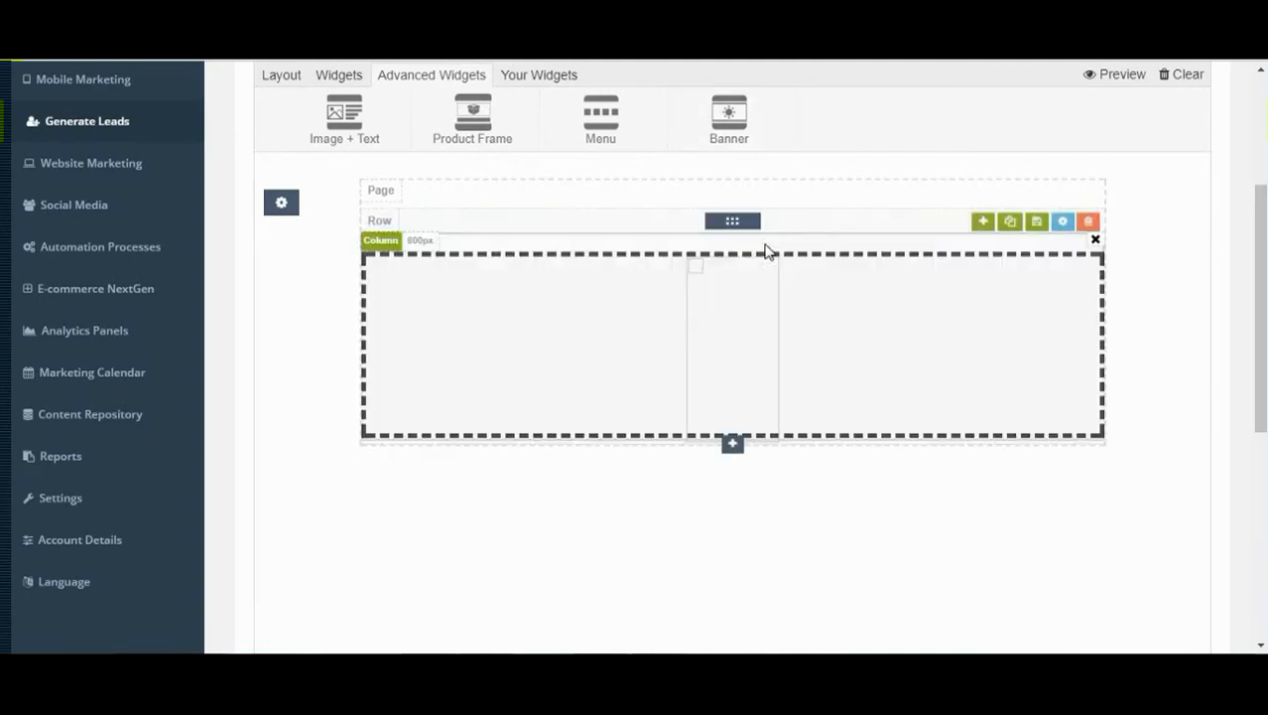
left_click(1053, 270)
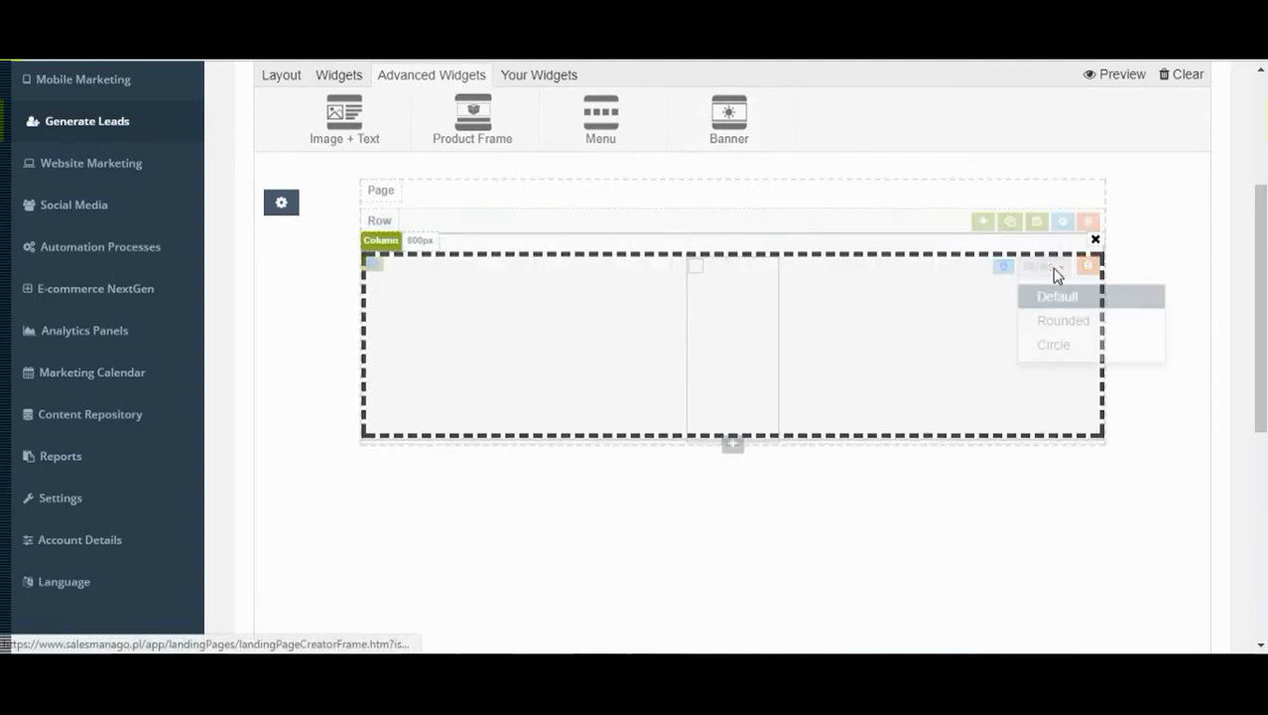
left_click(1003, 266)
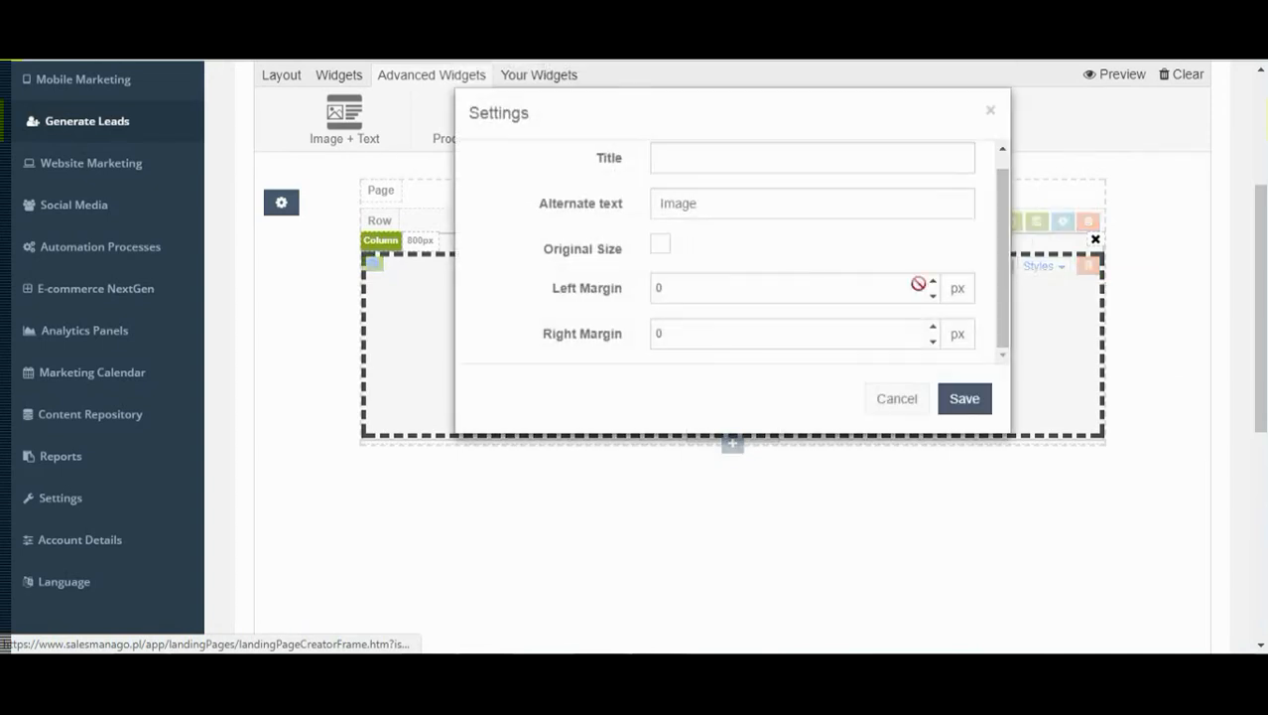
scroll(659, 215, "up", 1)
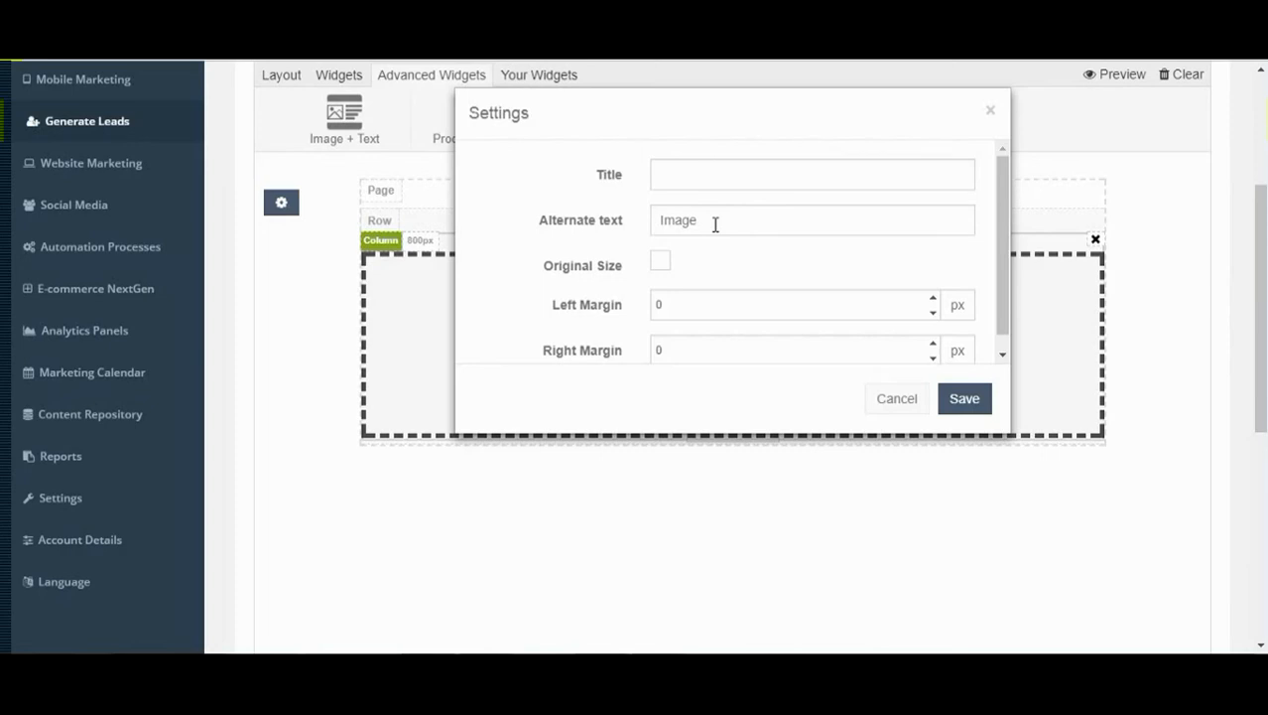
scroll(657, 247, "down", 1)
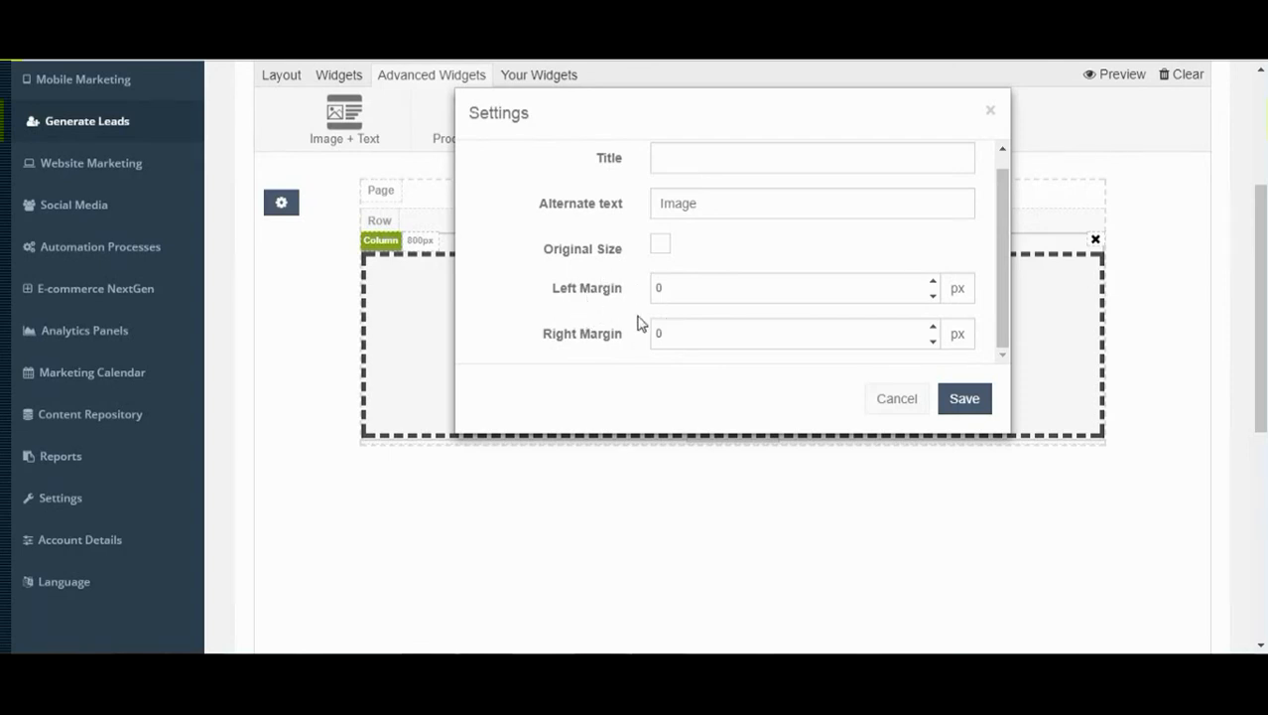
left_click(948, 397)
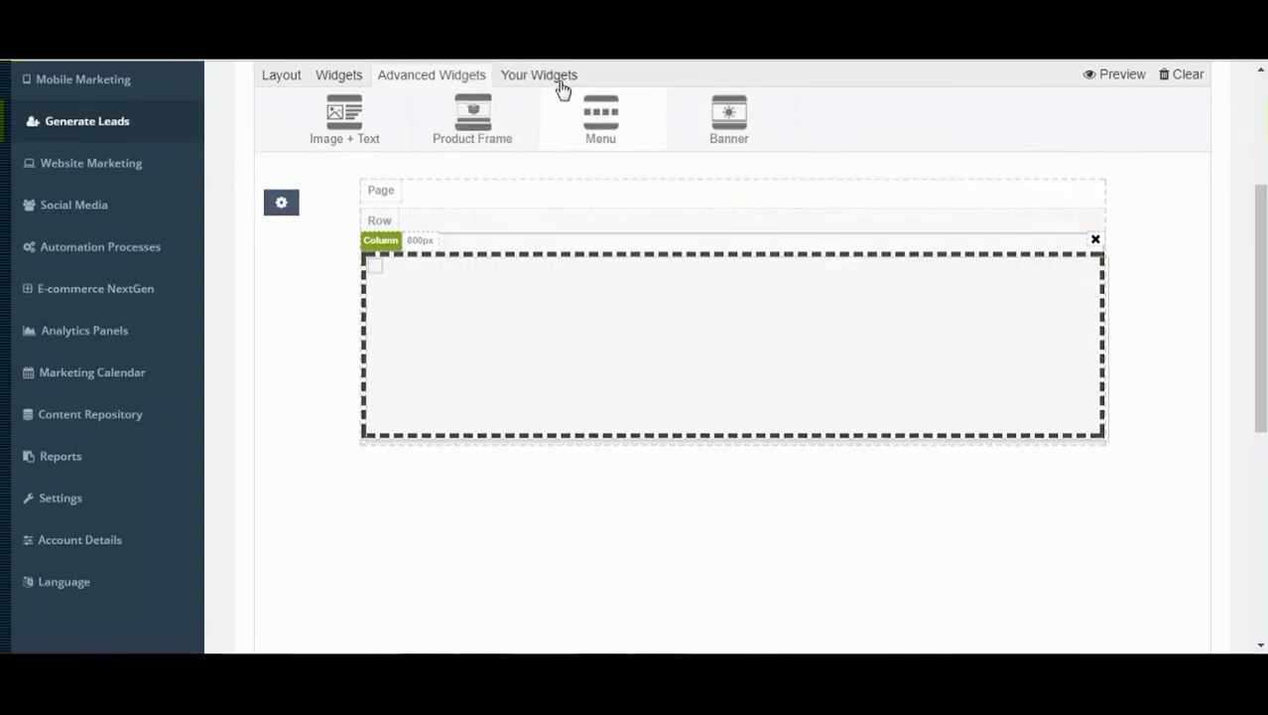
left_click(561, 79)
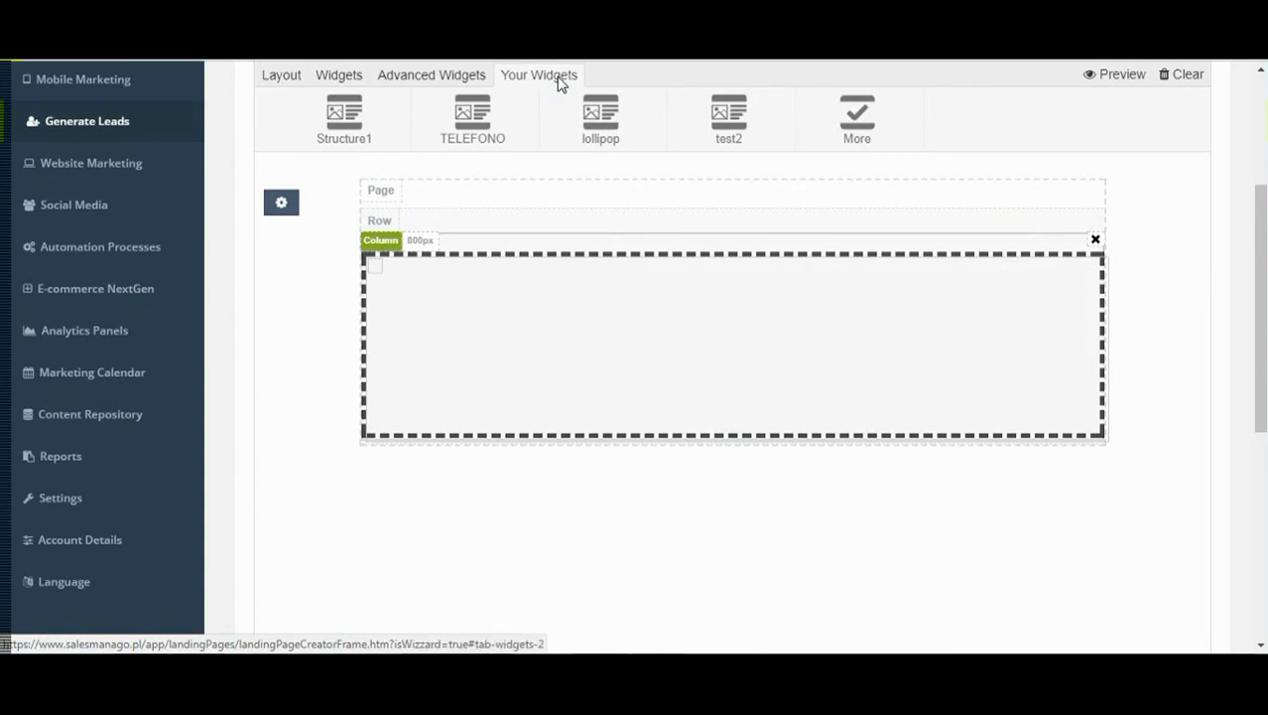